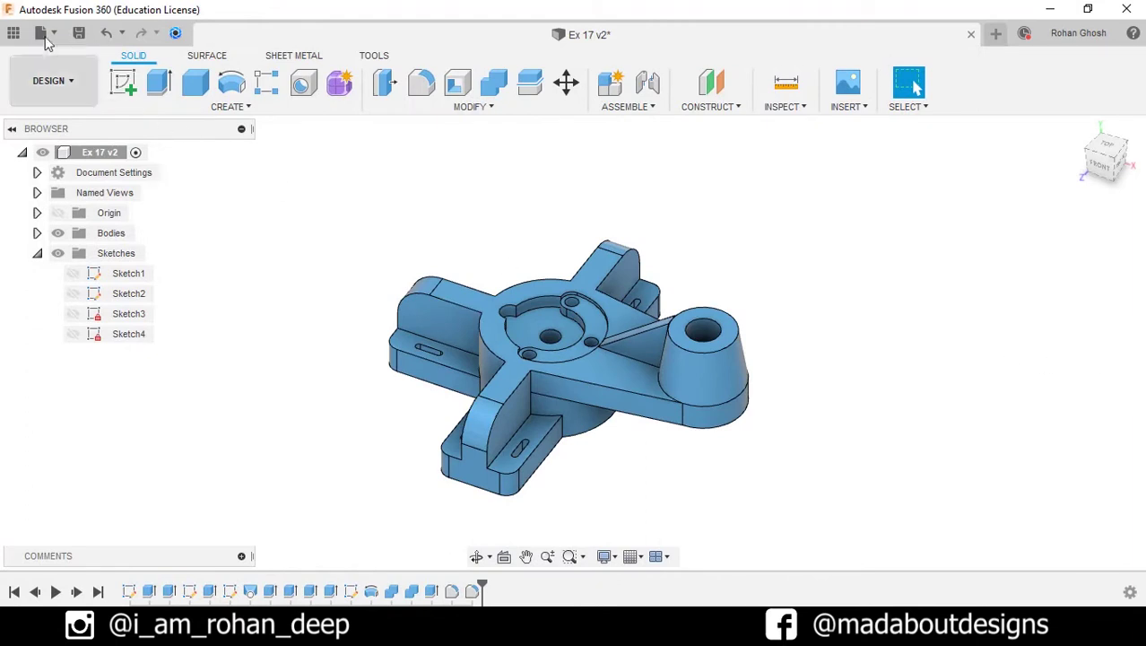
Create a new design, expand its document settings to show the units, and start a sketch on the horizontal top plane
left_click(52, 34)
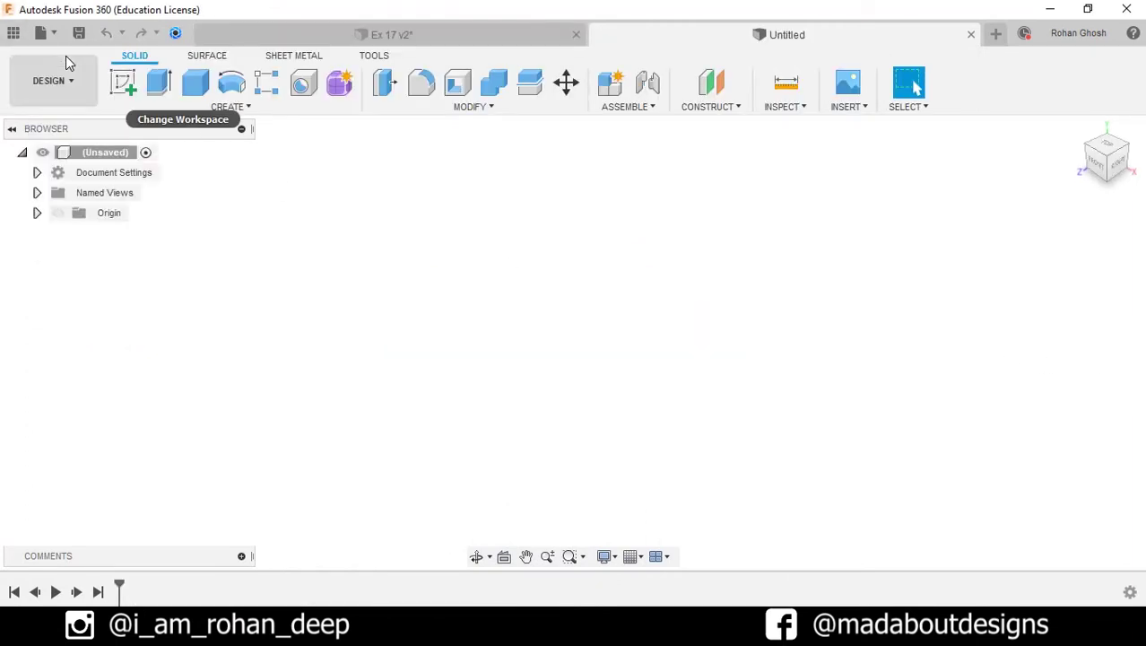
left_click(36, 172)
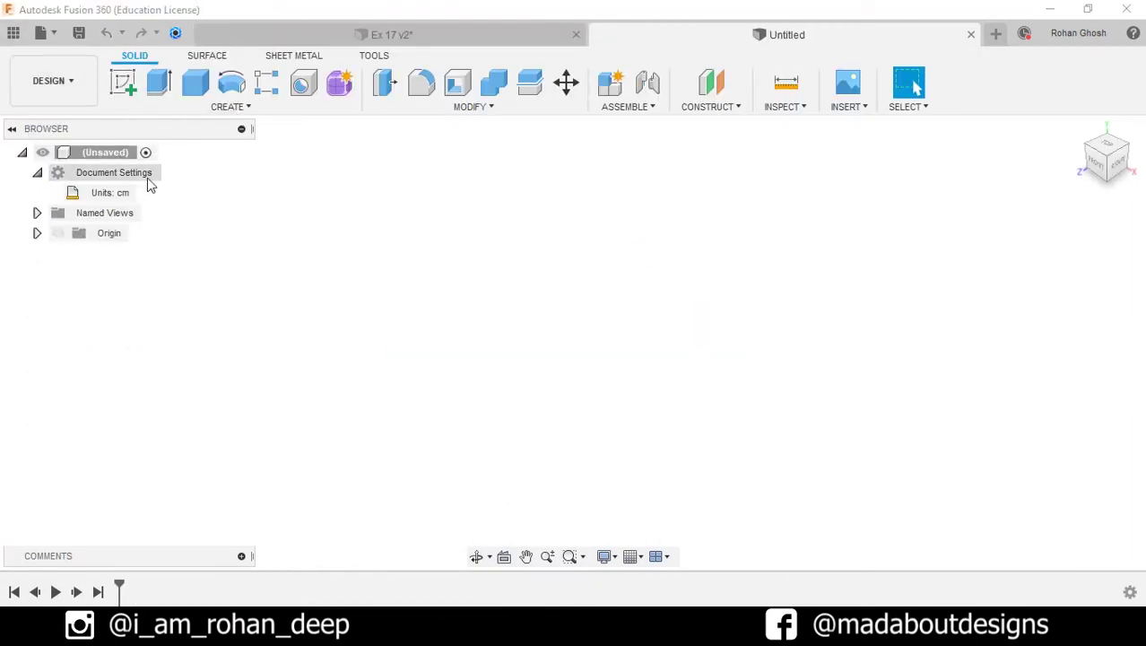
left_click(125, 82)
left_click(577, 404)
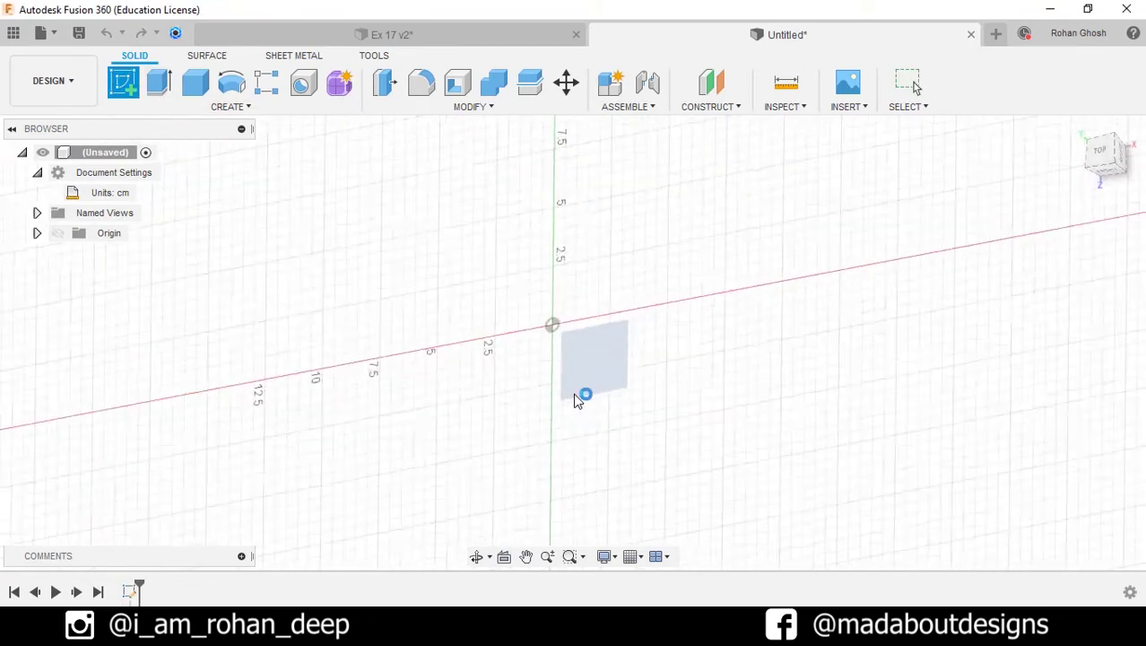
middle_click_drag(534, 377, 530, 385)
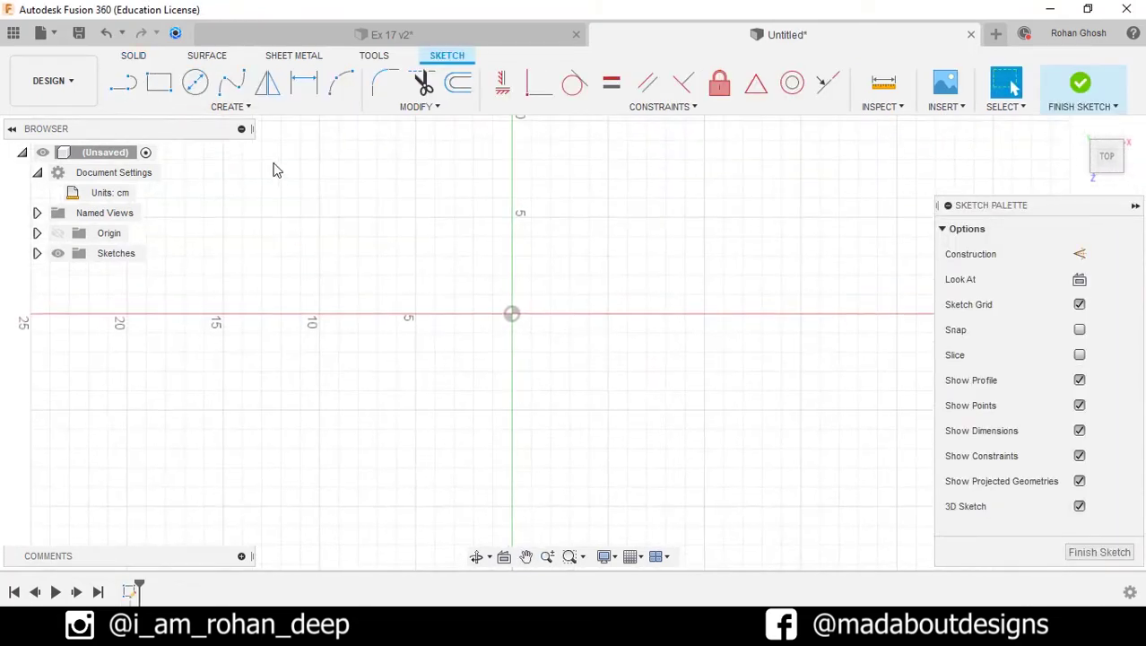
Sketch a circle with a 100 cm diameter centred on the origin
left_click(197, 84)
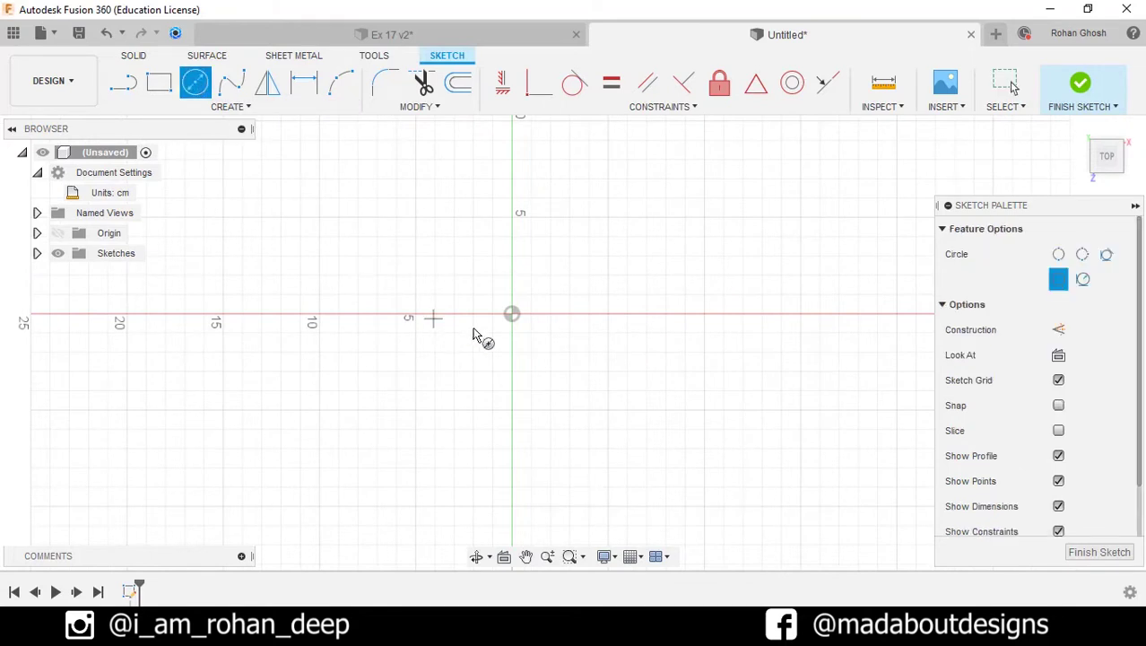
left_click(514, 318)
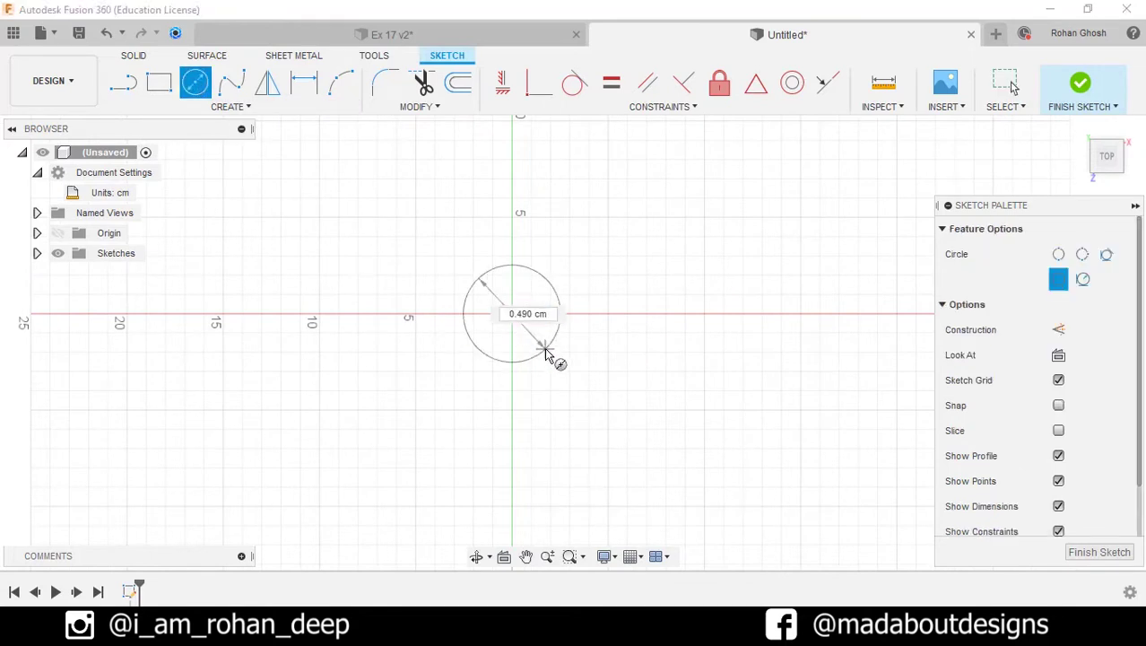
type("100")
key("Return")
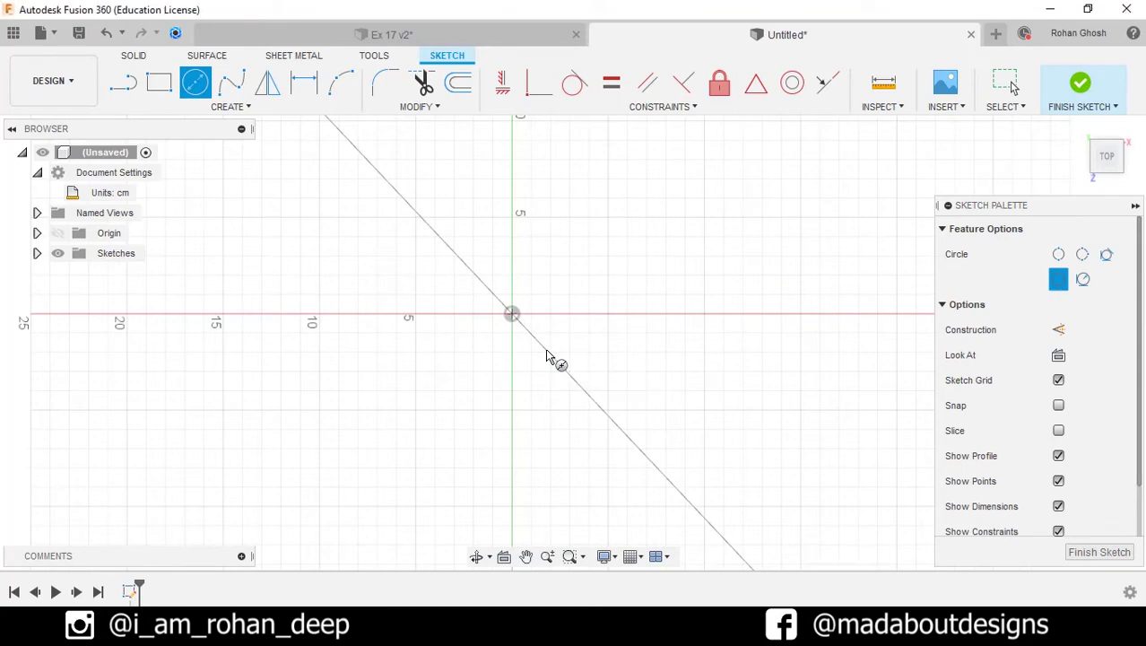
key("Escape")
scroll(551, 350, "down", 2)
scroll(553, 349, "down", 3)
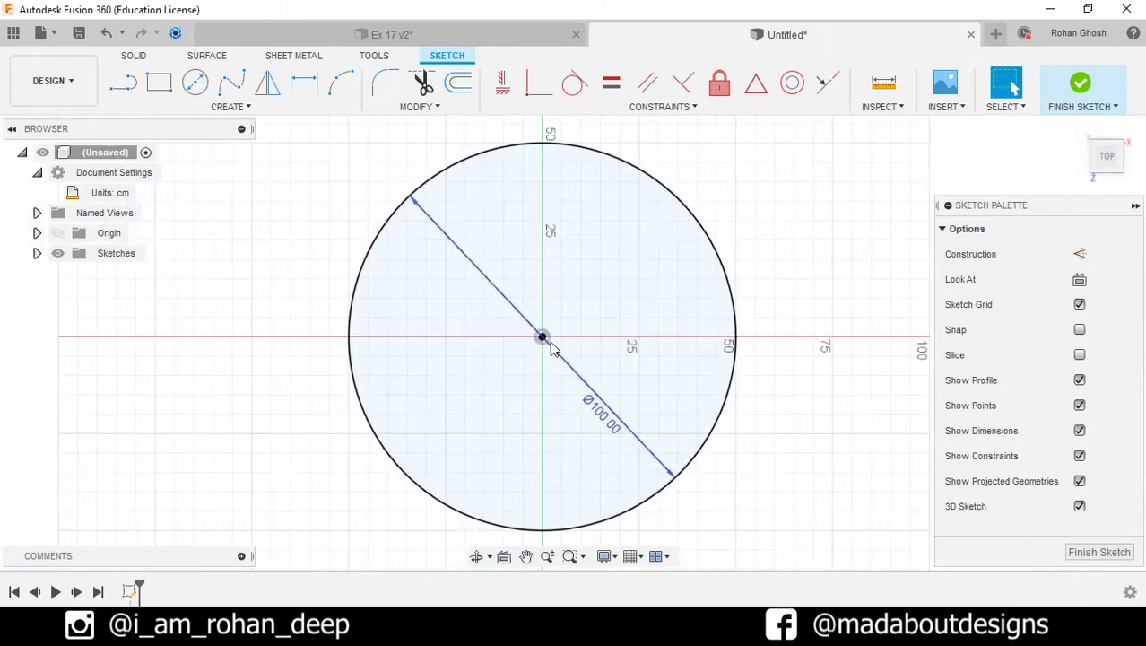
Sketch a horizontal center rectangle on the origin, 230 cm long and 60 cm high
left_click(160, 82)
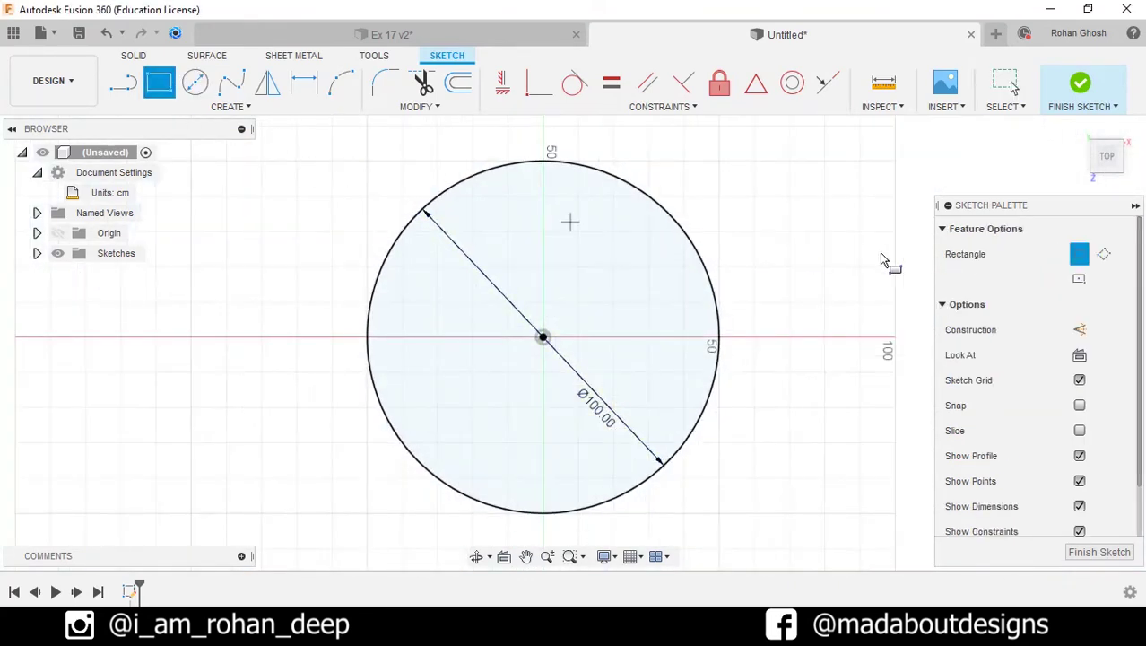
left_click(1080, 280)
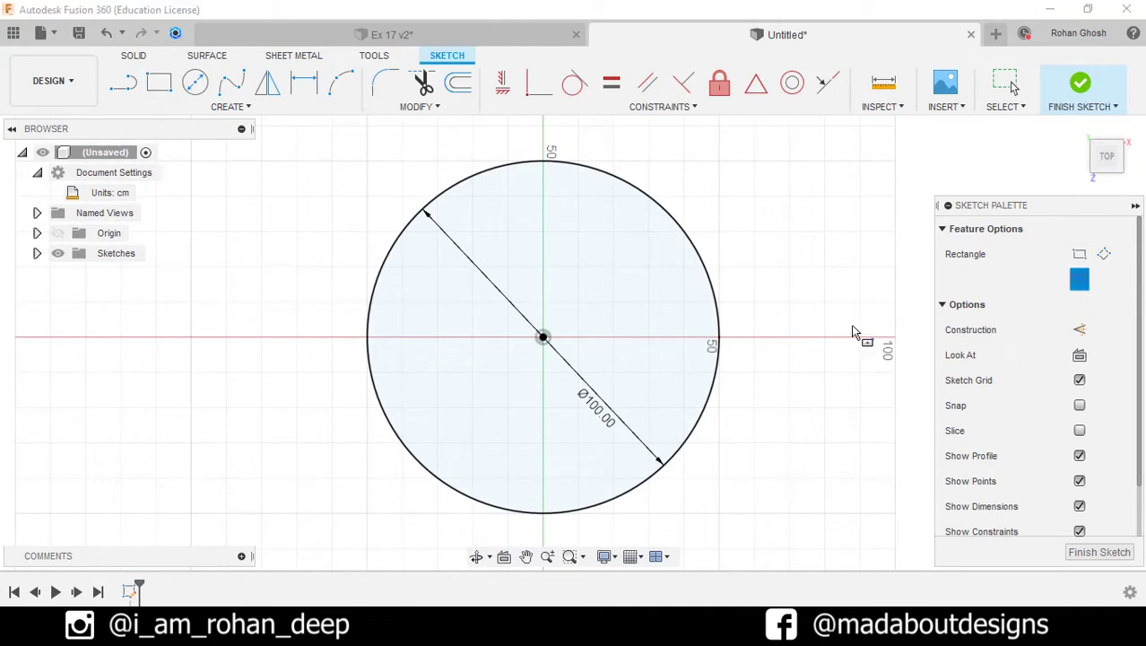
left_click(543, 339)
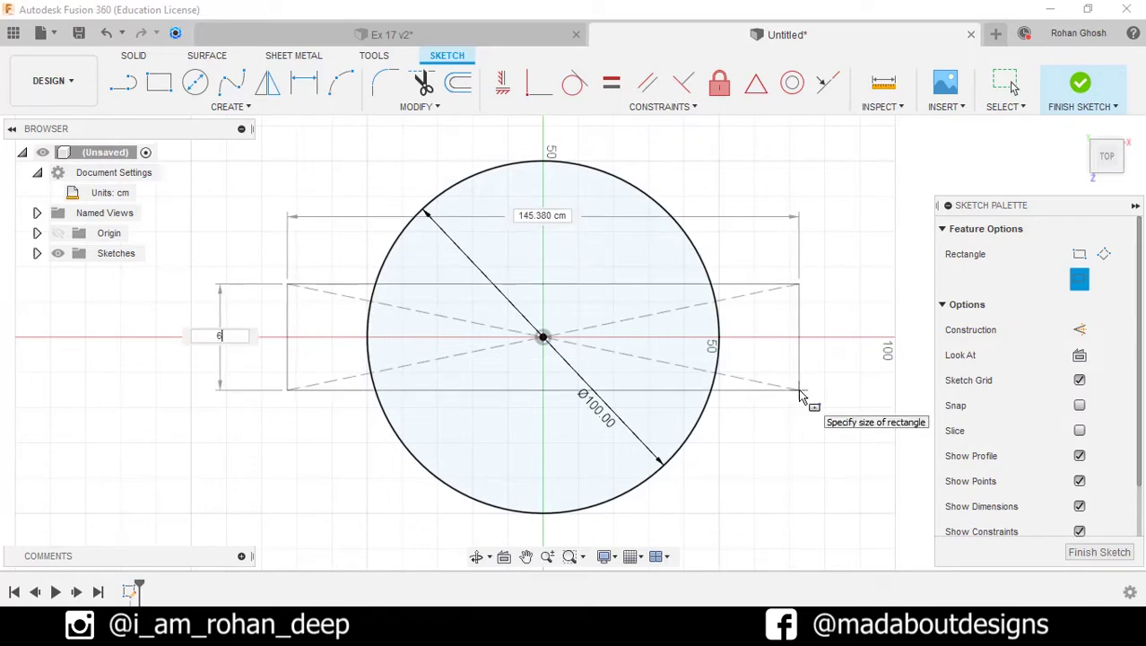
type("60")
key("Tab")
type("2")
key("Tab")
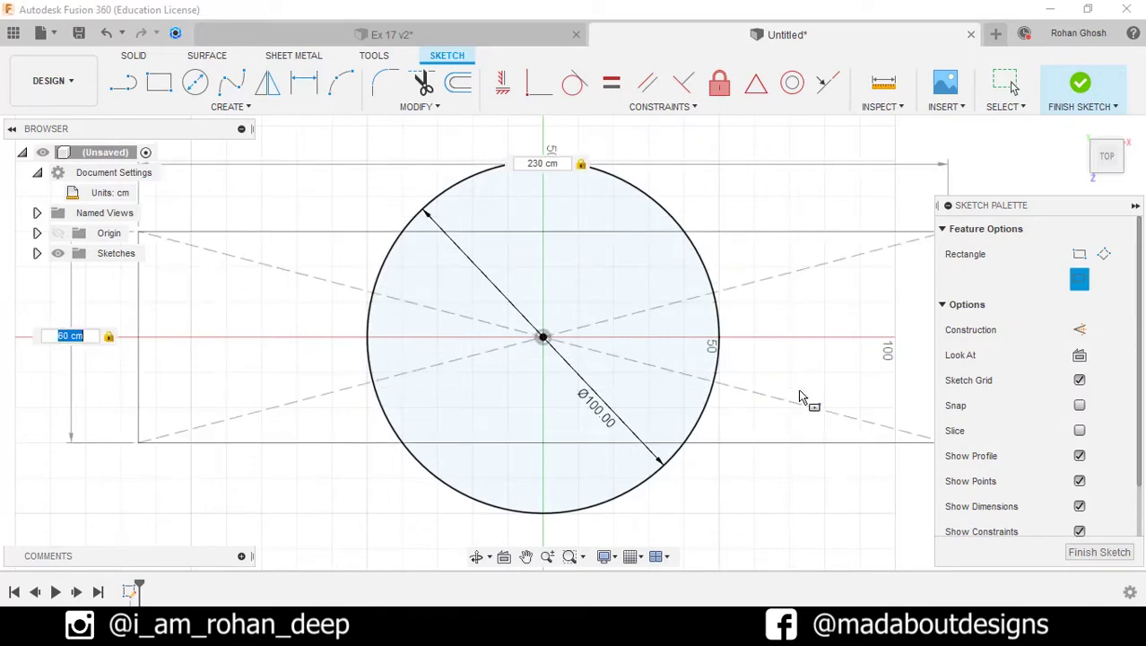
key("Return")
scroll(798, 388, "down", 2)
middle_click_drag(786, 387, 666, 358)
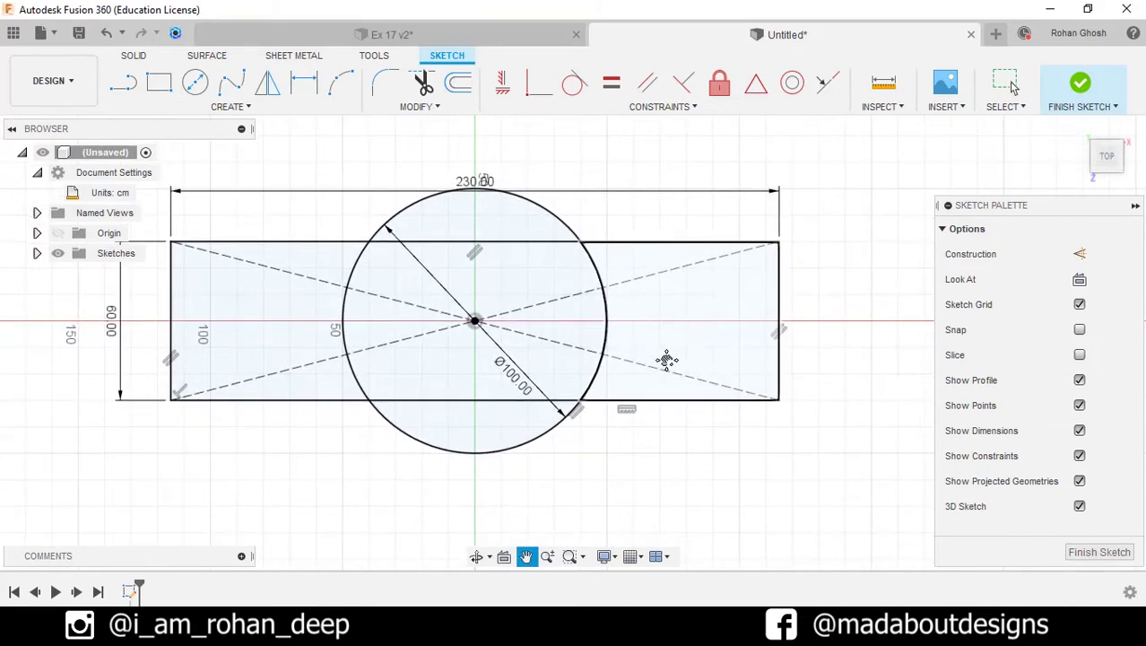
Sketch a vertical center rectangle on the origin, 230 cm high and 60 cm wide, crossing the horizontal one
left_click(158, 82)
left_click(1081, 279)
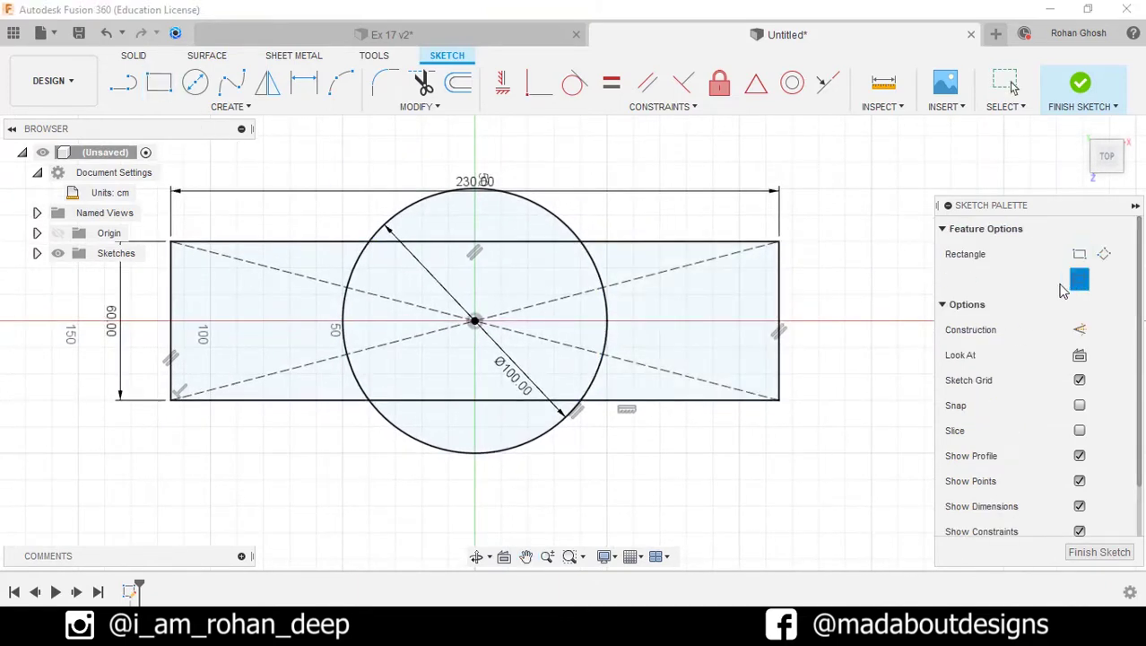
left_click(474, 321)
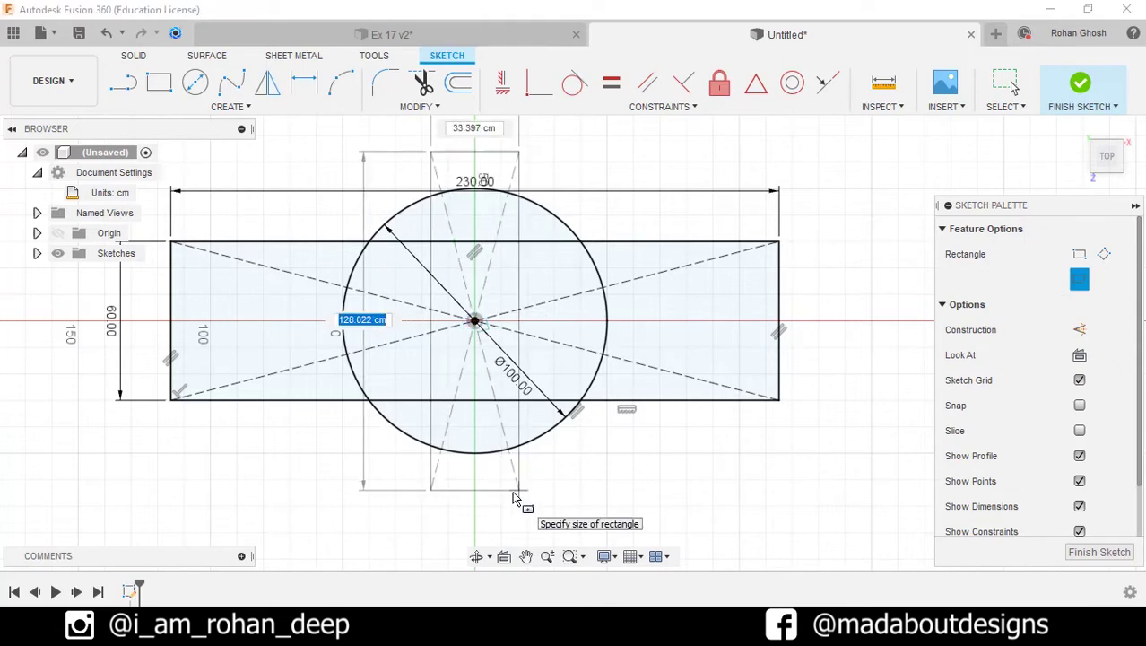
key("Tab")
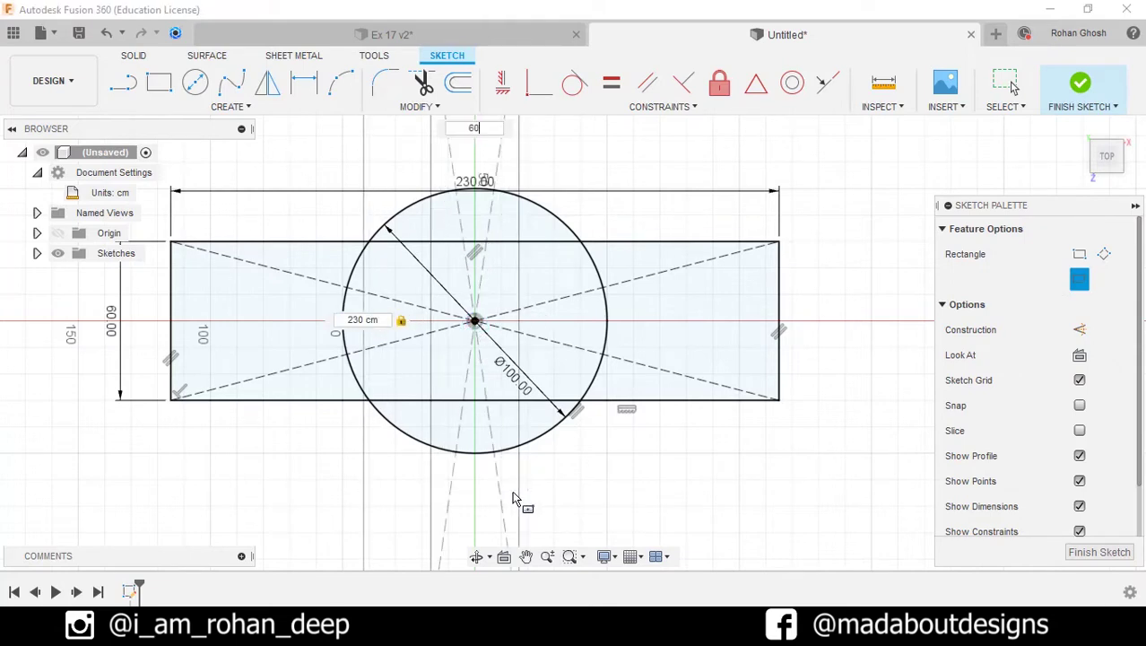
key("Tab")
key("Return")
key("Escape")
scroll(515, 494, "down", 2)
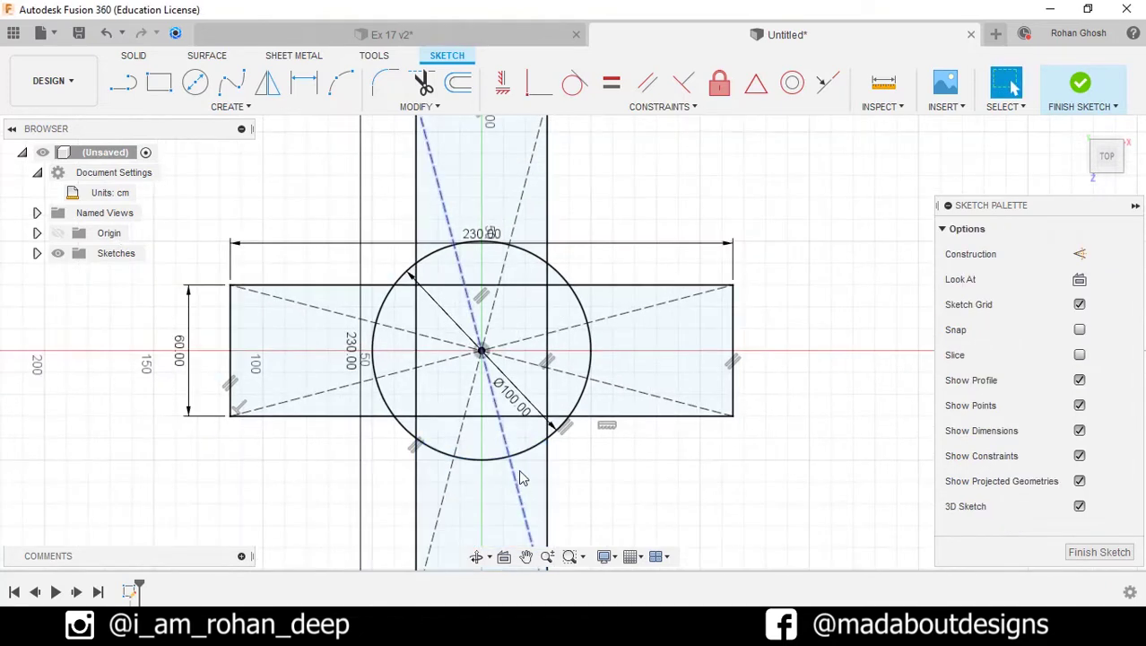
Delete the dashed diagonal construction lines of both crossing rectangles around the origin
left_click_drag(511, 376, 439, 324)
key("Delete")
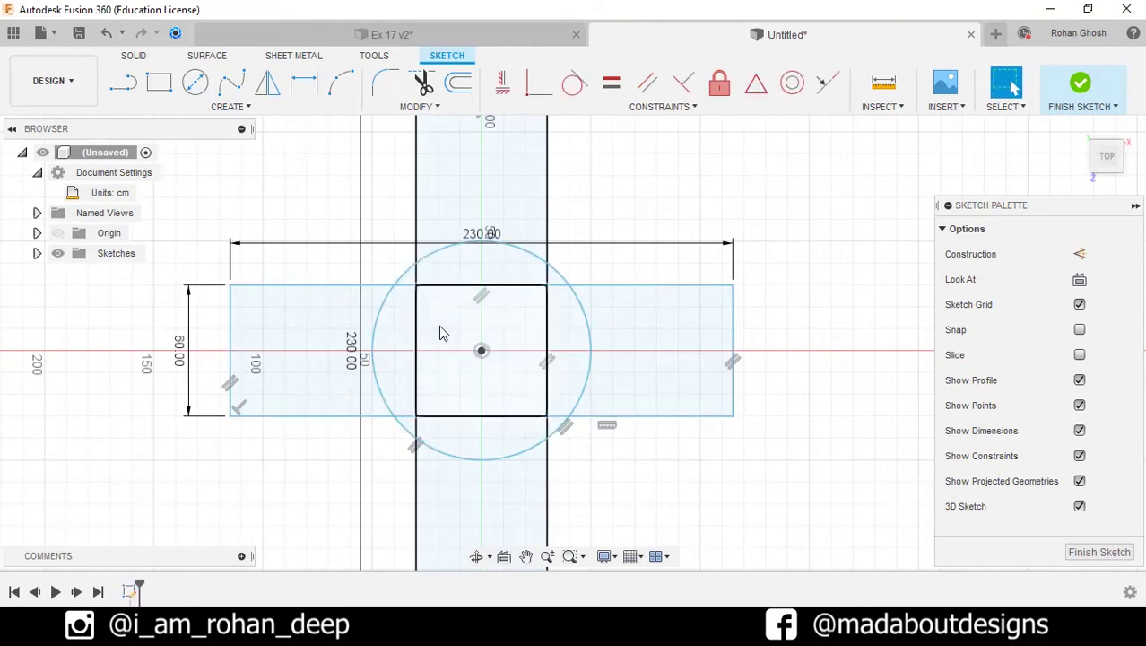
scroll(438, 328, "down", 2)
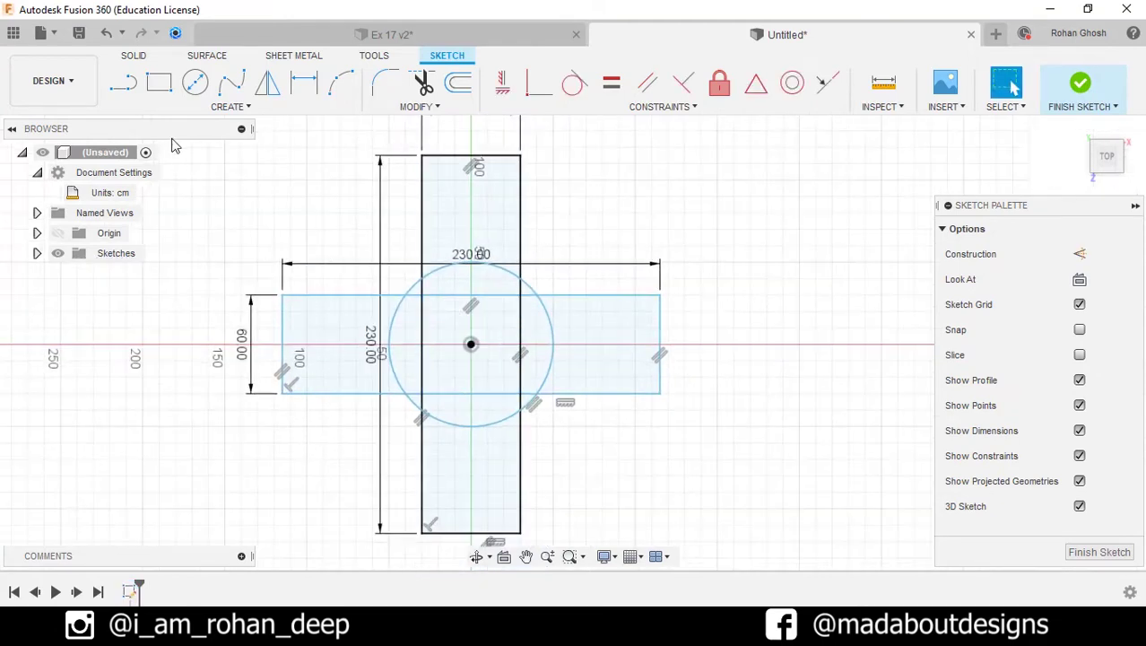
Sketch a center rectangle on the origin inside the horizontal arms, 20 cm high and reaching their 230 cm full length
left_click(160, 84)
left_click(1079, 279)
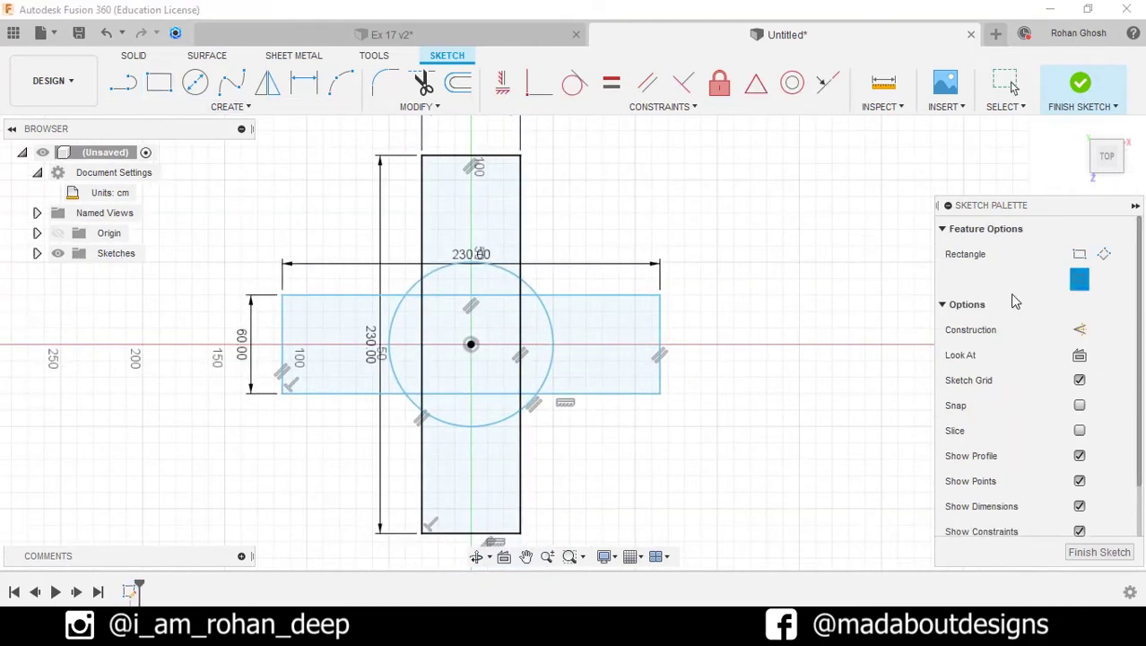
scroll(583, 332, "up", 3)
left_click(431, 349)
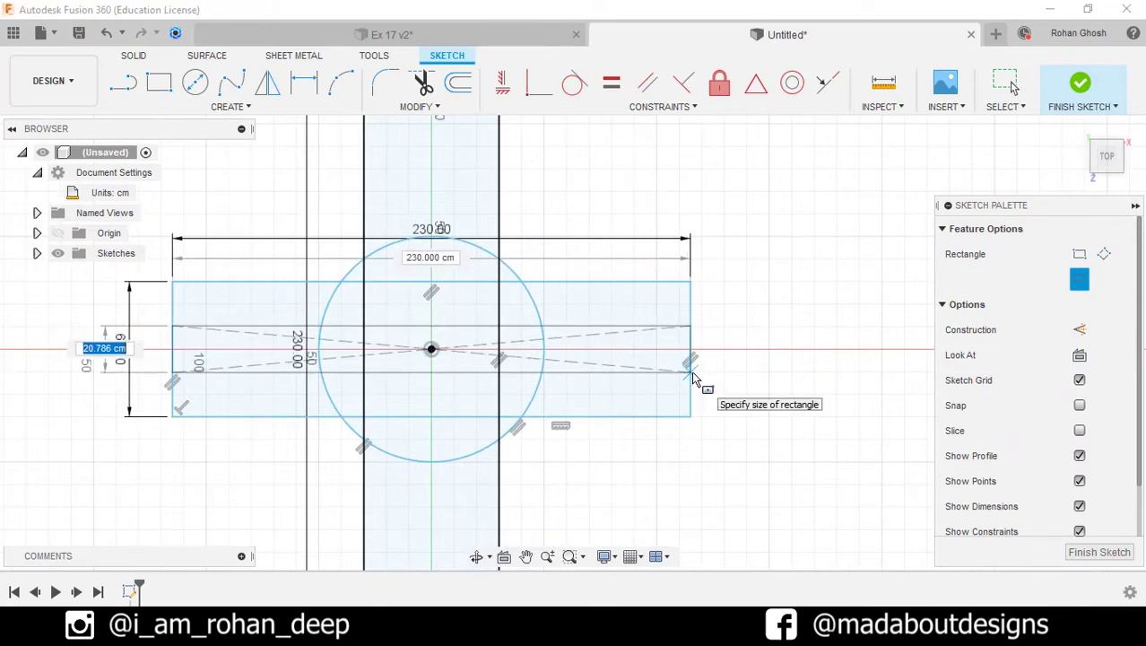
type("20")
key("Tab")
key("Return")
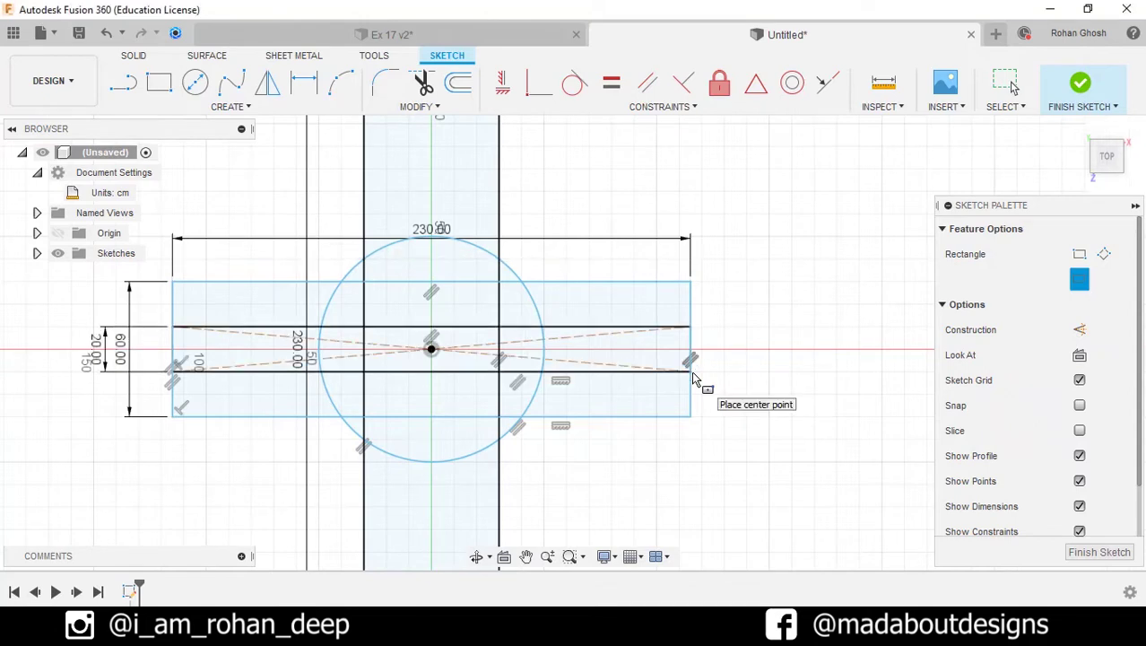
Sketch a center rectangle on the origin inside the vertical arms, 20 cm wide and 230 cm high
scroll(697, 377, "down", 3)
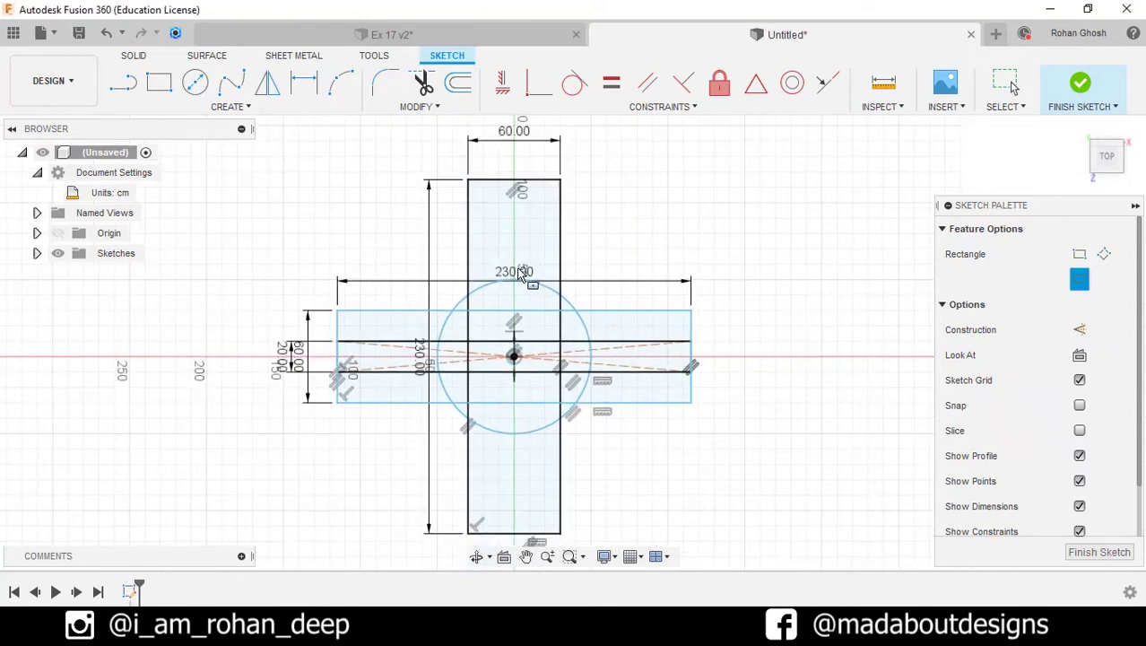
left_click(513, 357)
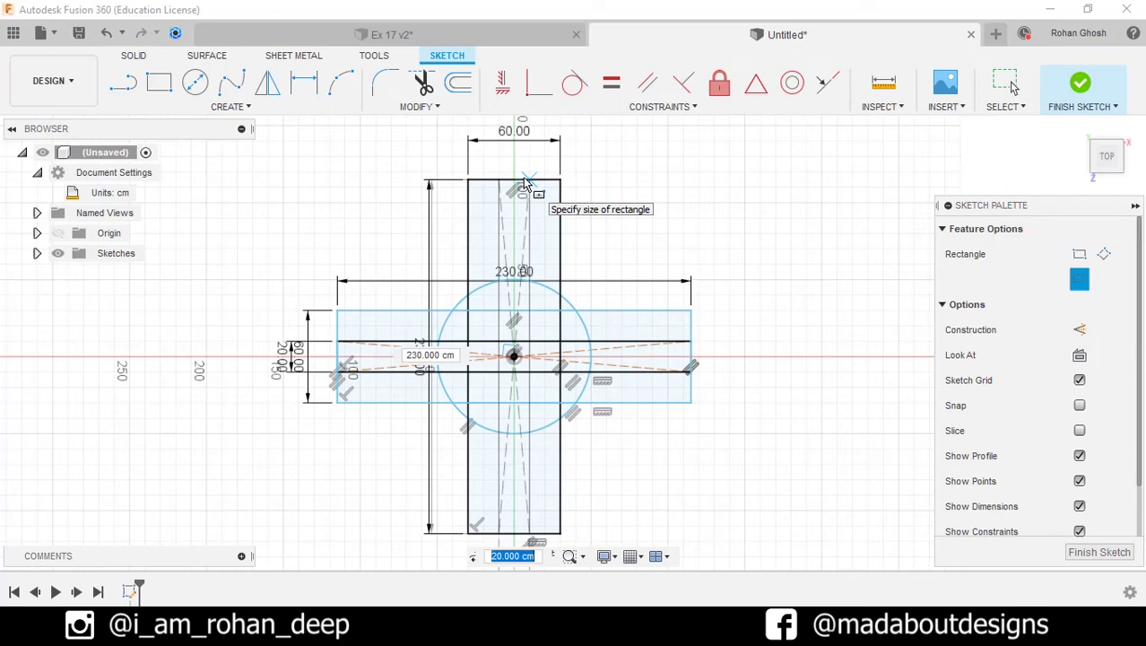
key("Return")
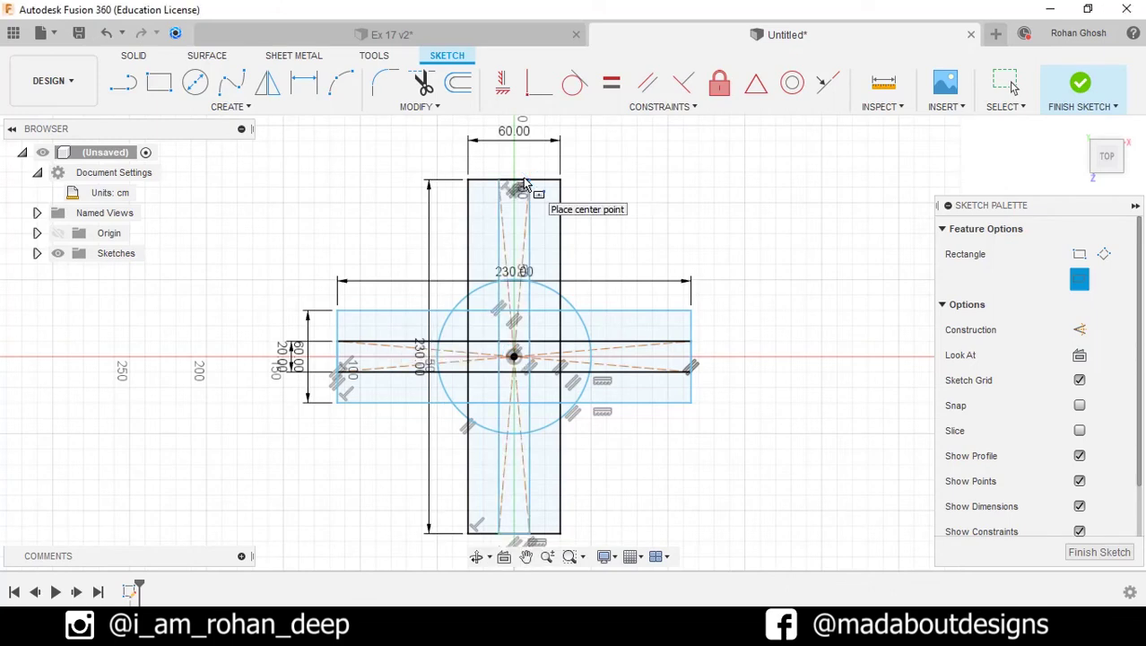
Sketch a horizontal center-to-center slot in the left arm below the 20 cm strip, with 16 cm between centres and 5 cm width
left_click(235, 109)
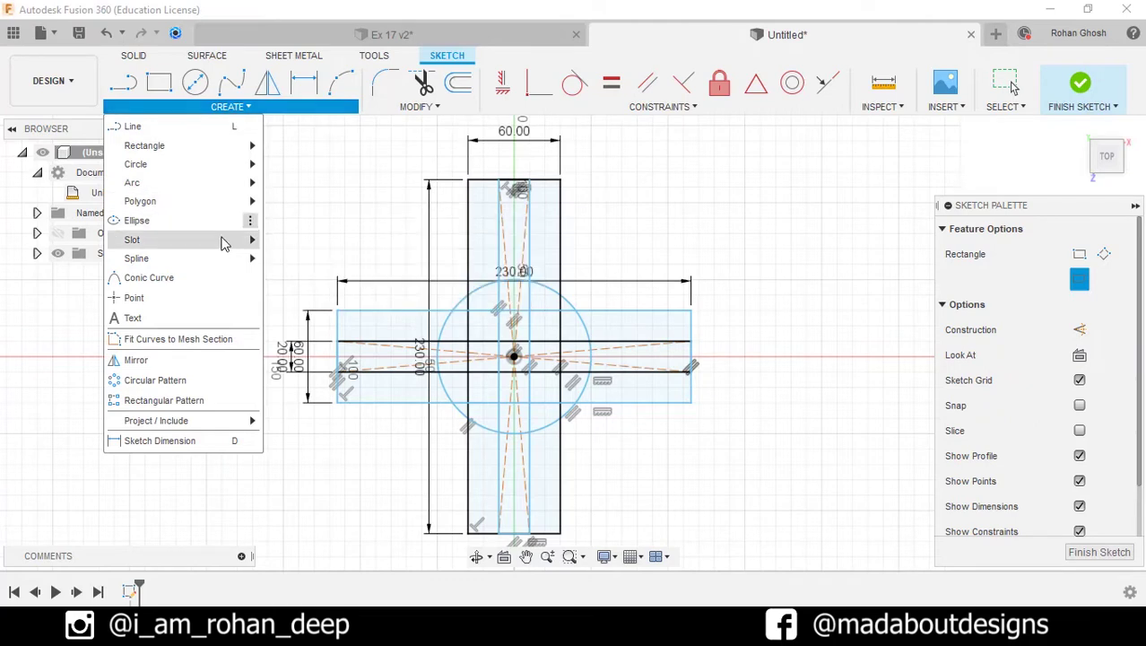
mouse_move(225, 240)
left_click(285, 244)
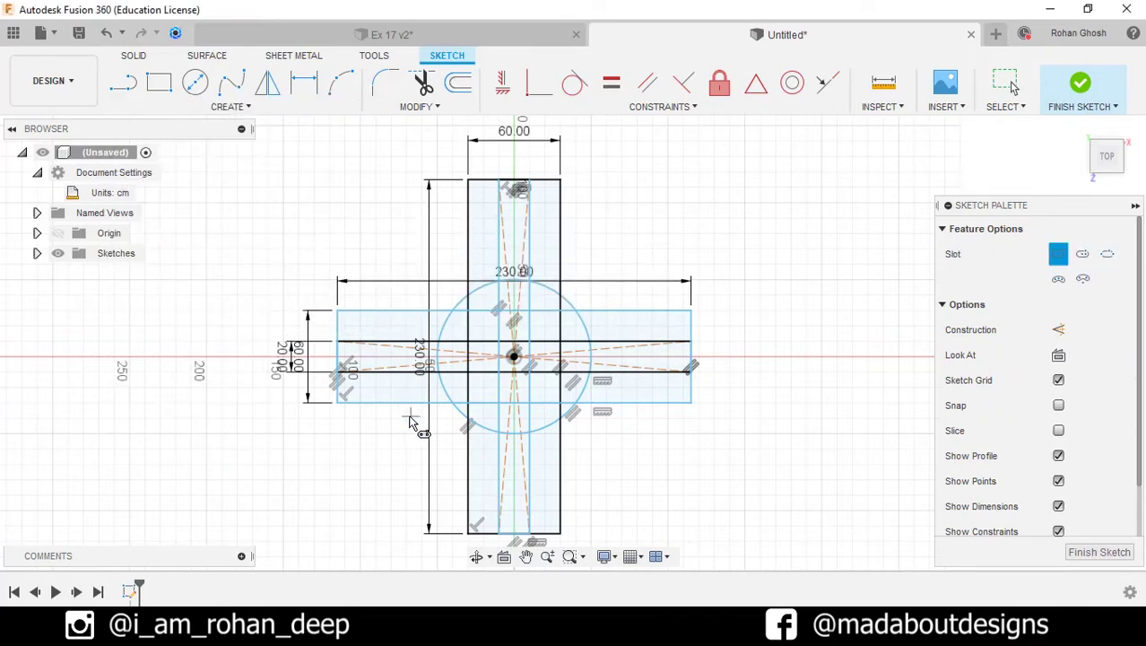
scroll(397, 410, "up", 5)
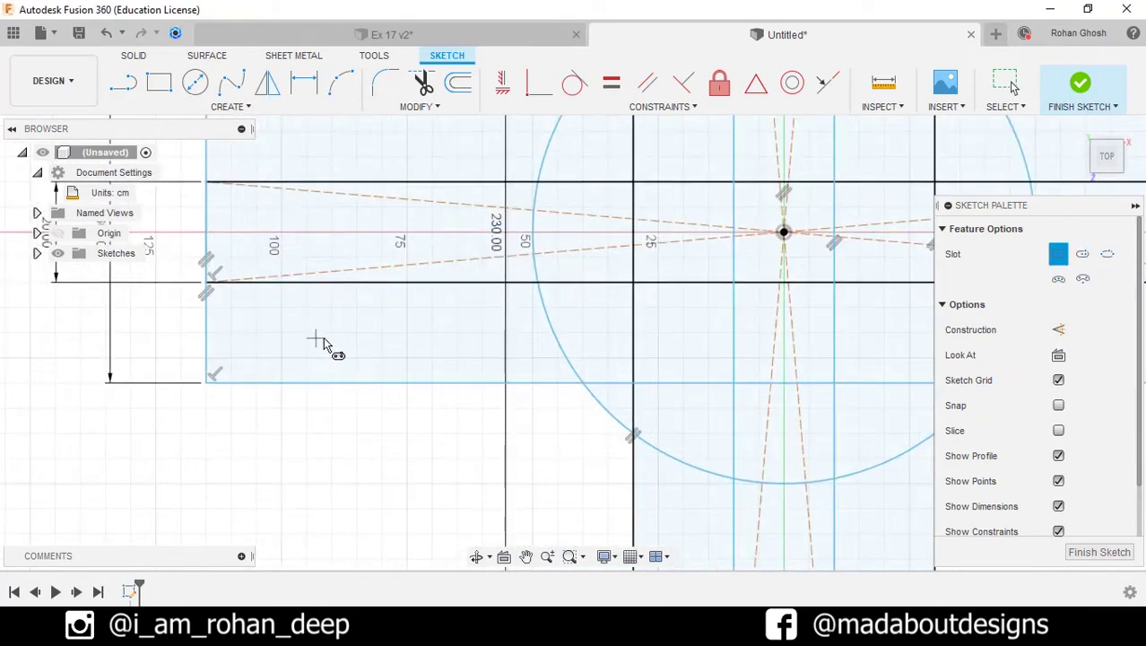
left_click(315, 338)
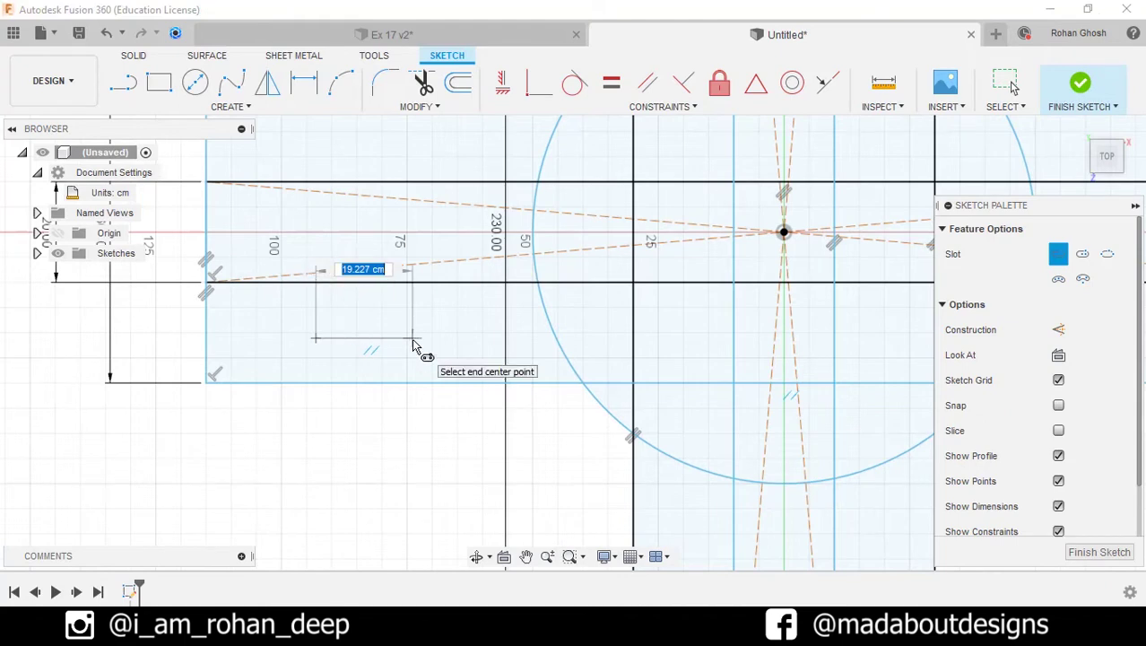
type("16")
key("Tab")
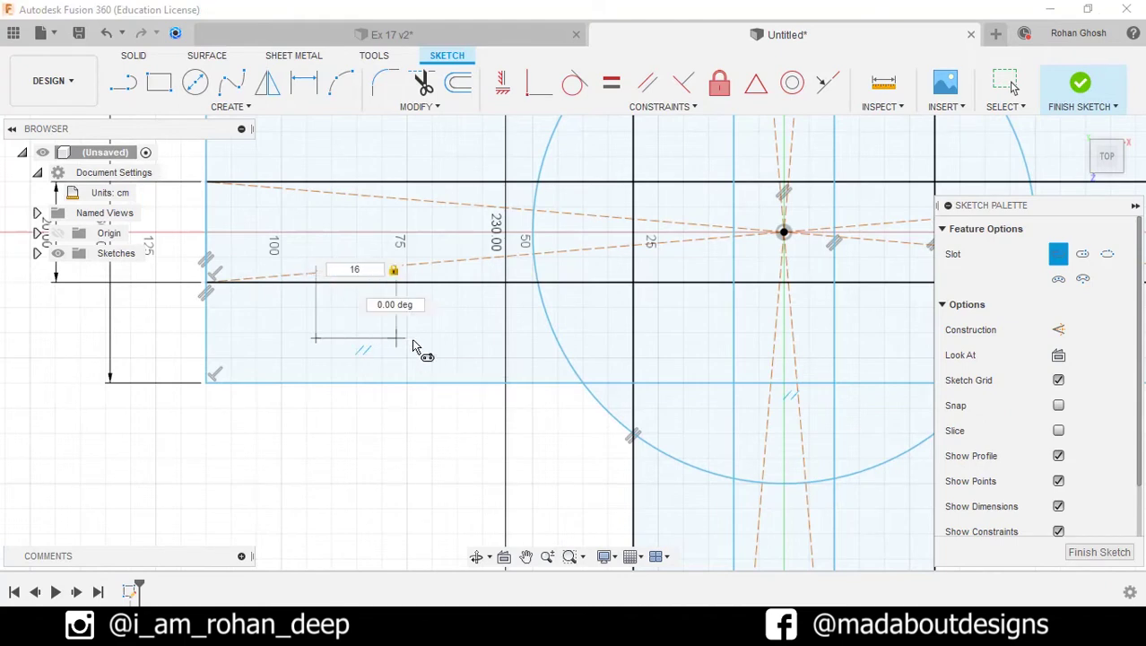
key("Return")
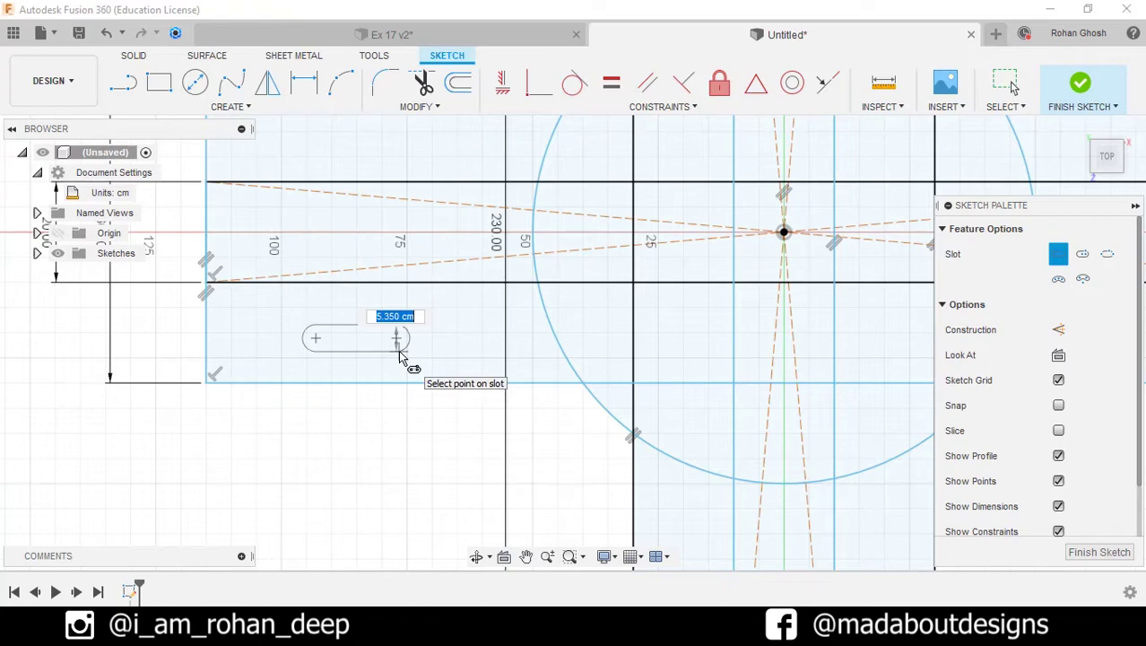
type("5")
key("Return")
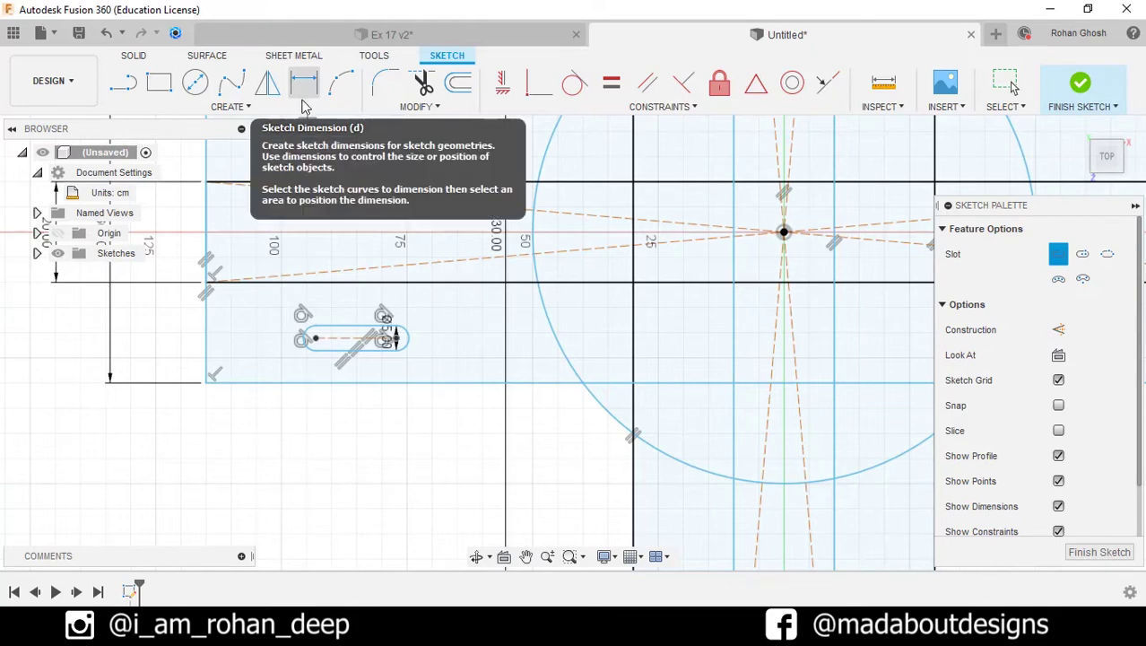
Dimension the horizontal distance from the left arm's end edge to the slot's nearer centre point as 22 cm
left_click(303, 107)
left_click(191, 445)
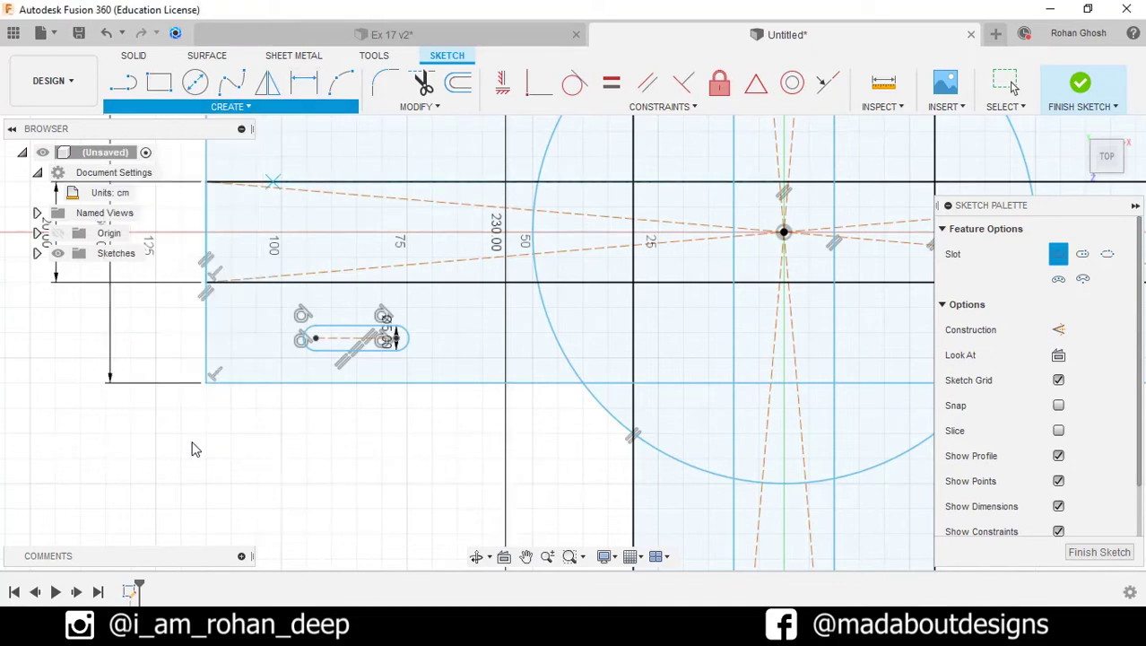
left_click(210, 351)
left_click(316, 338)
left_click(238, 439)
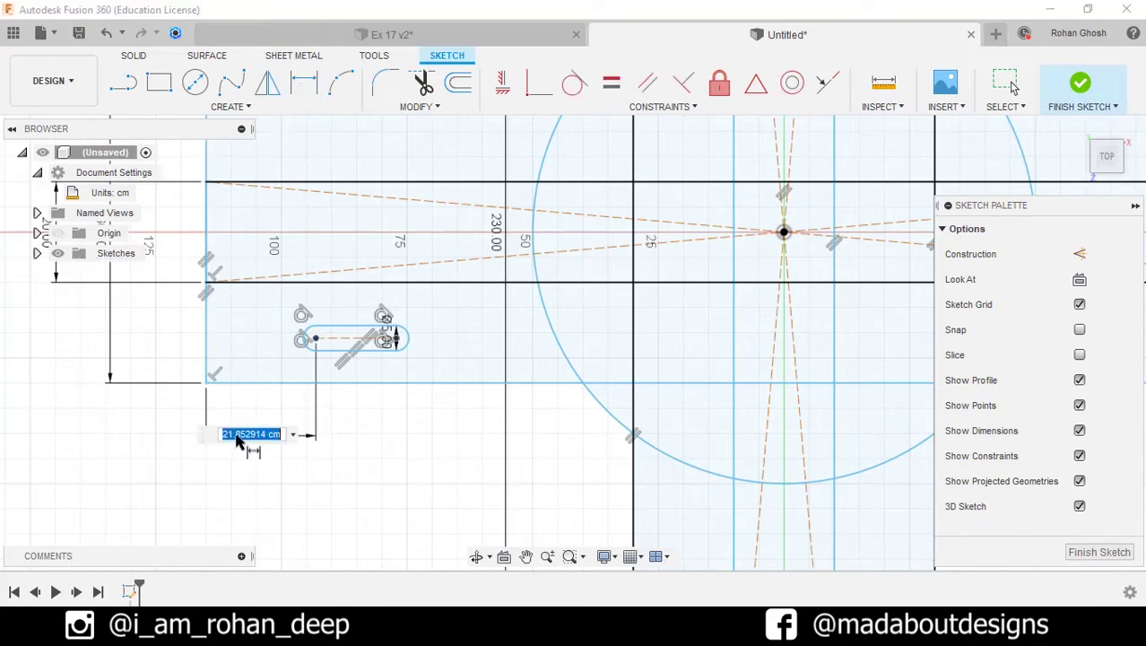
type("22")
key("Return")
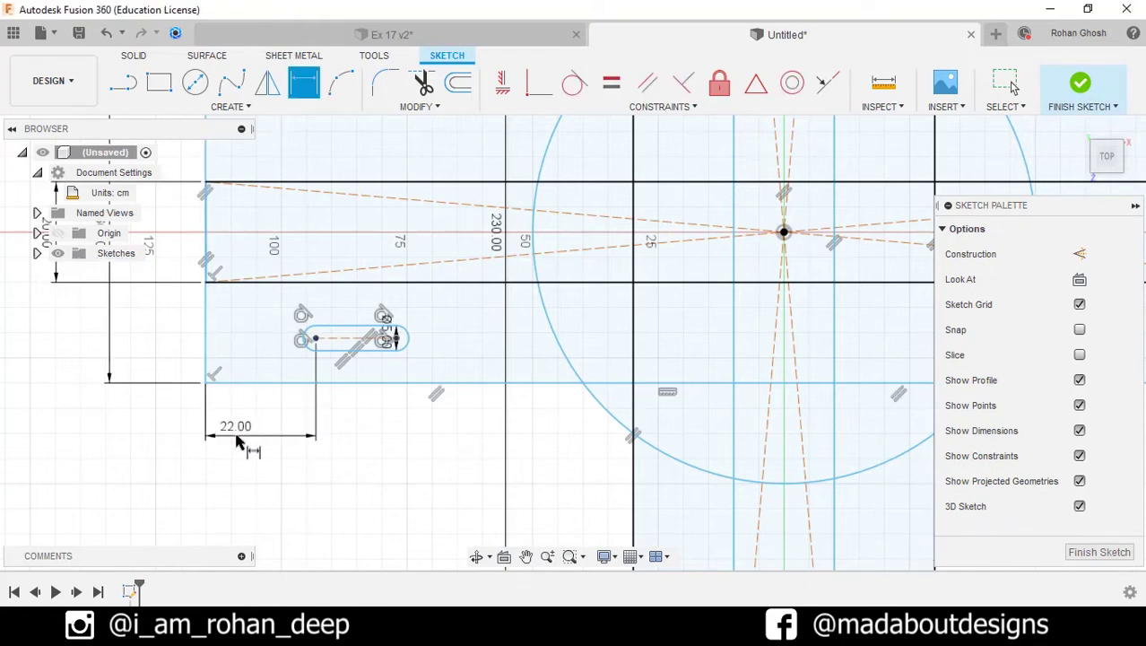
Dimension the vertical distance from the slot's outer centre point to the left arm's lower edge as 10 cm
left_click(315, 339)
left_click(306, 386)
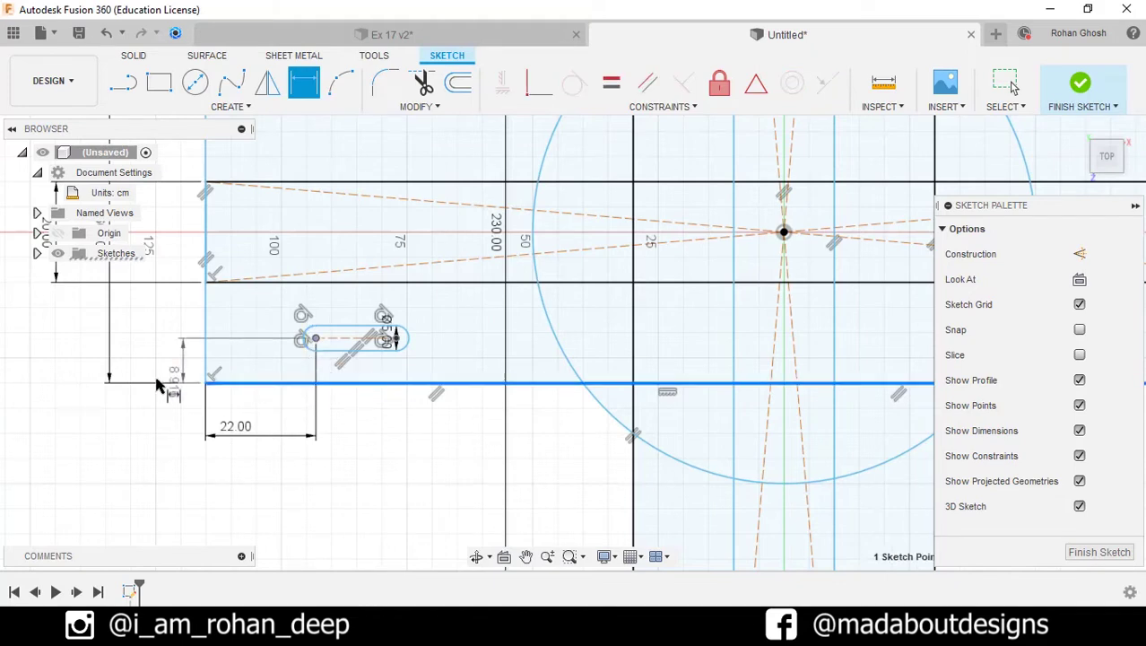
left_click(67, 385)
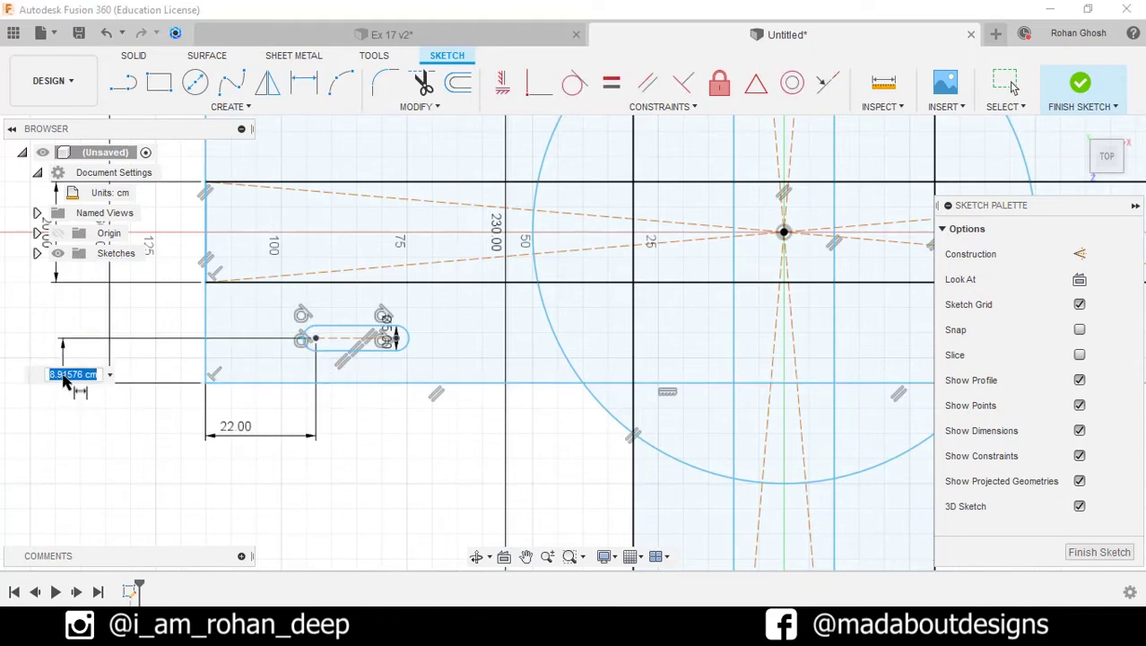
type("10")
key("Return")
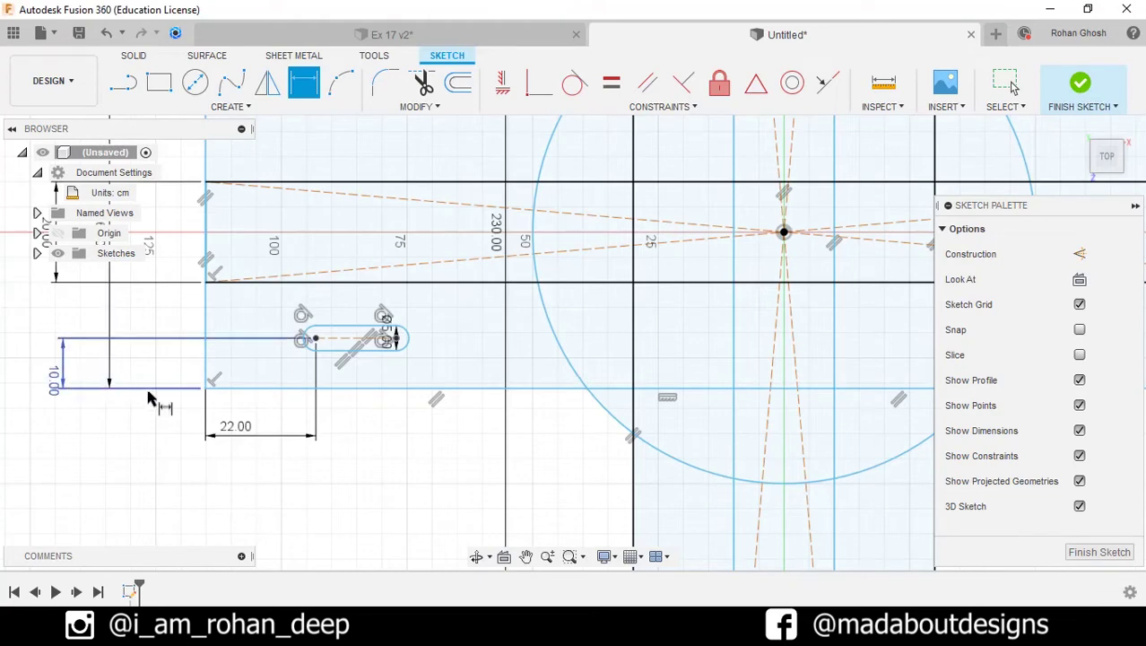
Draw a horizontal construction line from the midpoint of the left arm's end edge inward, ending short of the hub circle
scroll(159, 403, "down", 3)
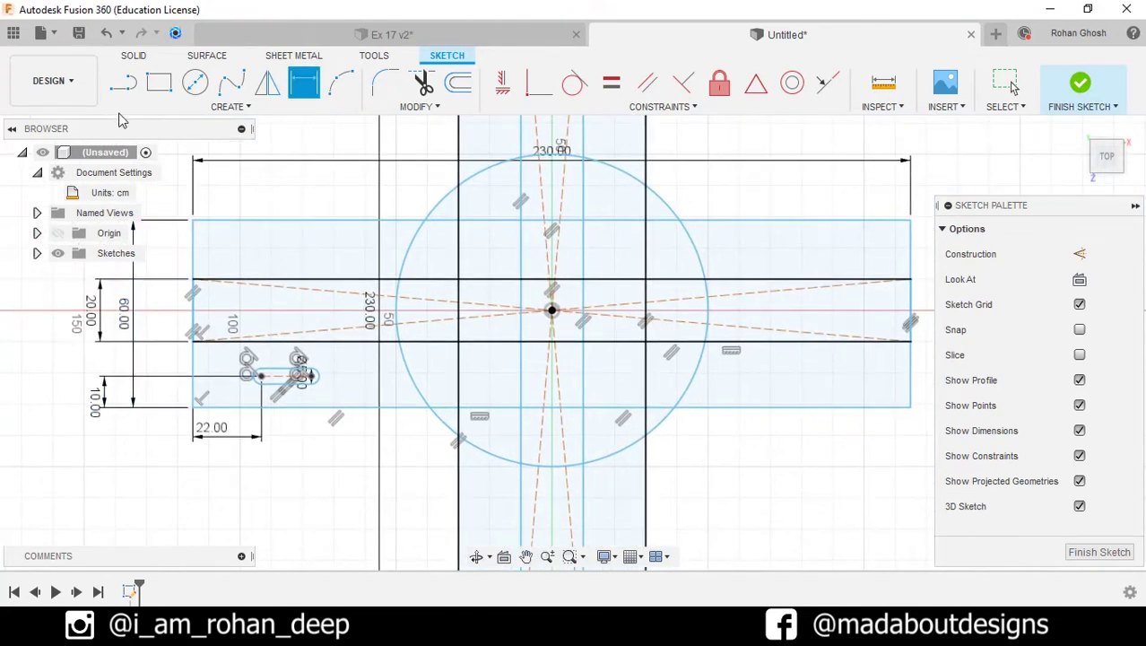
left_click(129, 84)
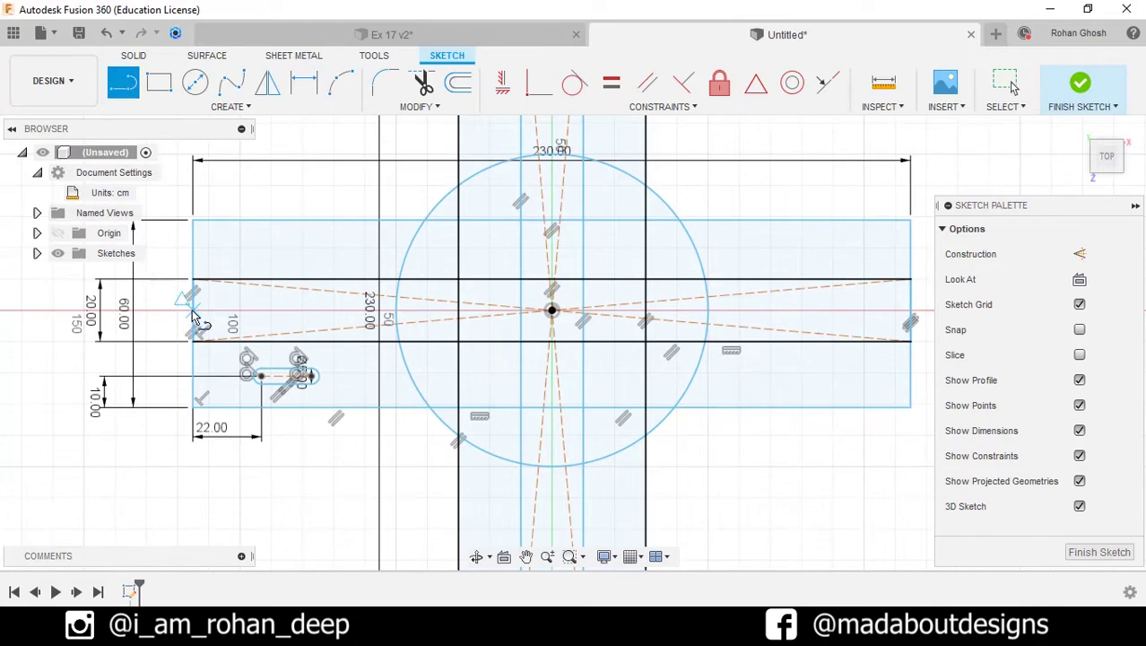
scroll(195, 321, "up", 3)
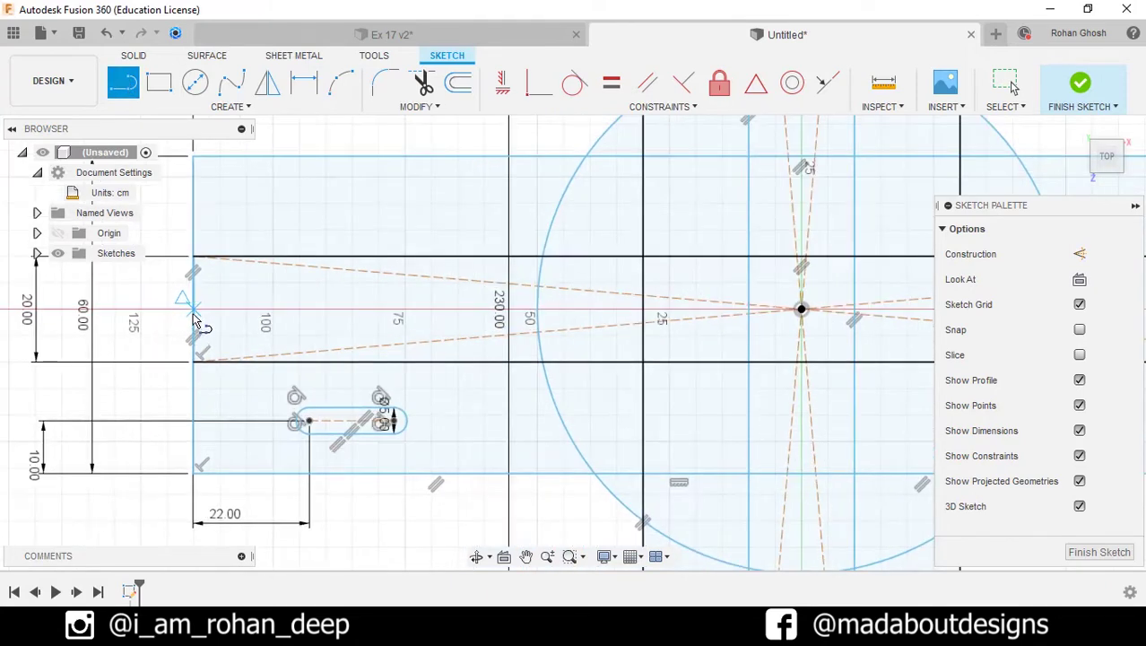
left_click(193, 314)
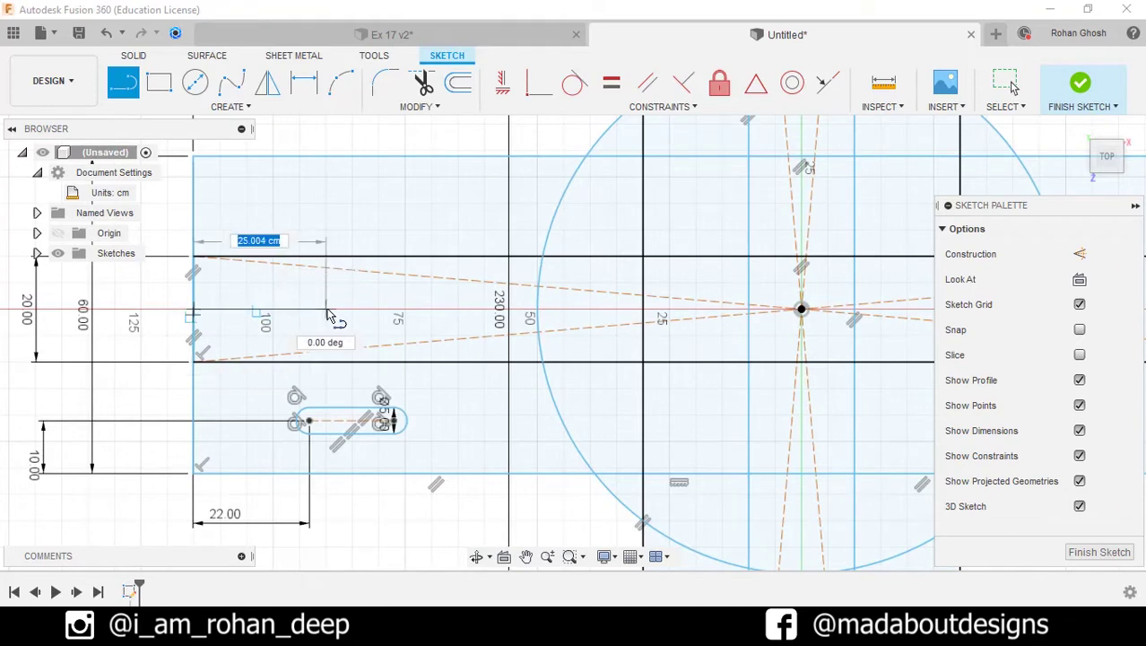
left_click(1082, 255)
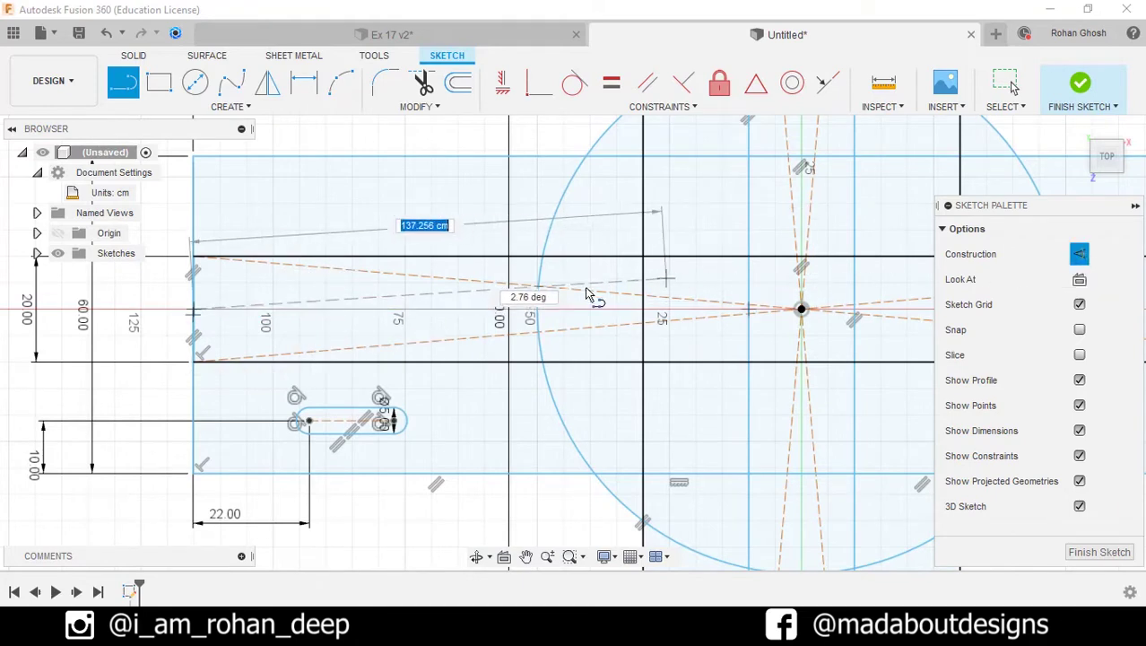
left_click(393, 317)
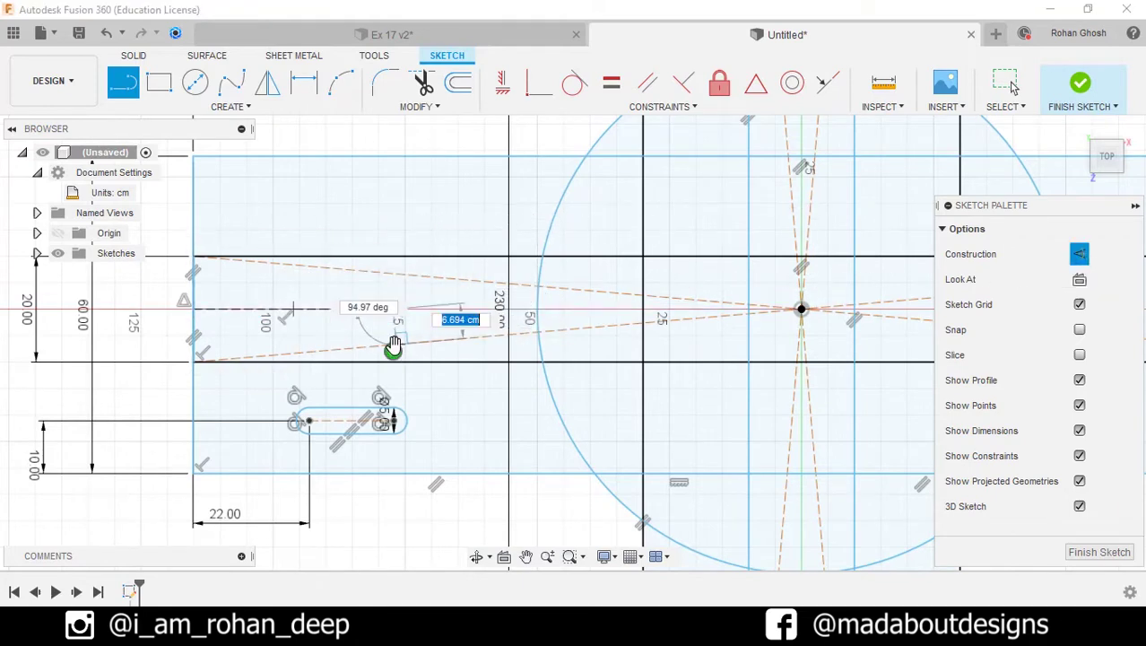
scroll(478, 354, "down", 2)
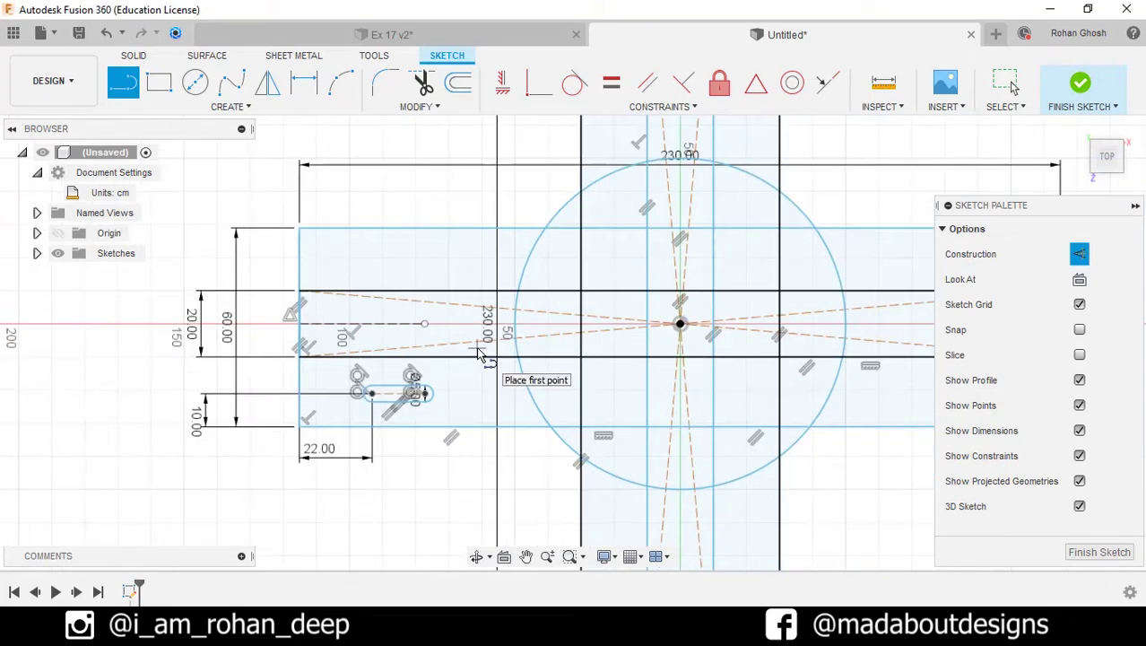
key("Escape")
Hide the sketch's dimensions and constraints
scroll(563, 323, "down", 1)
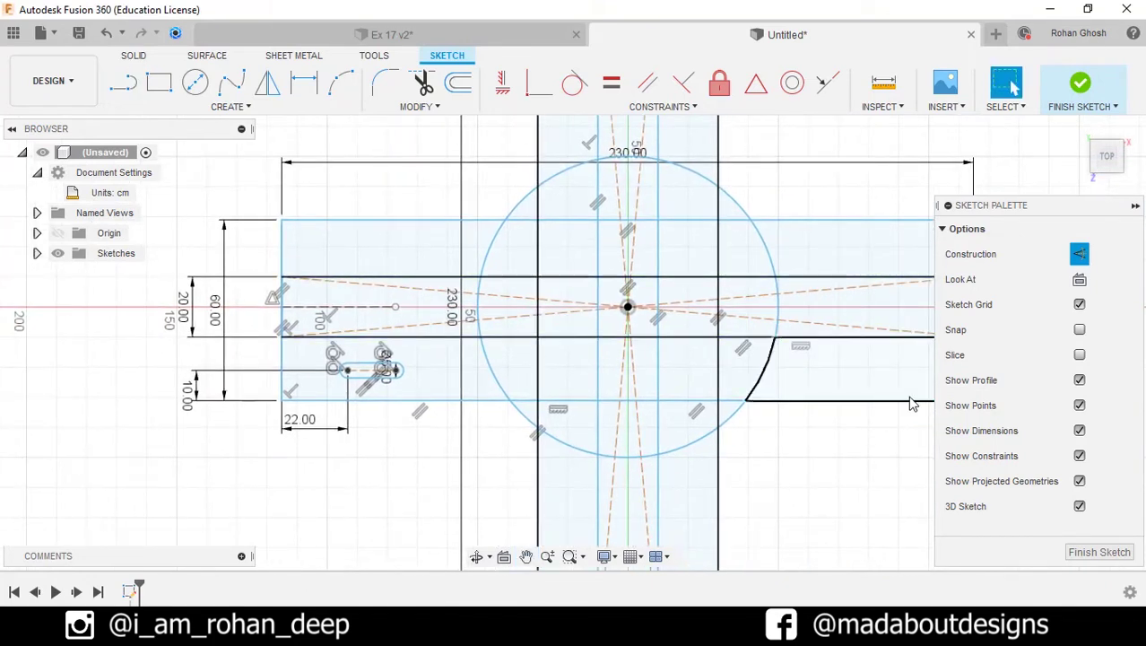
left_click(1078, 431)
left_click(1078, 455)
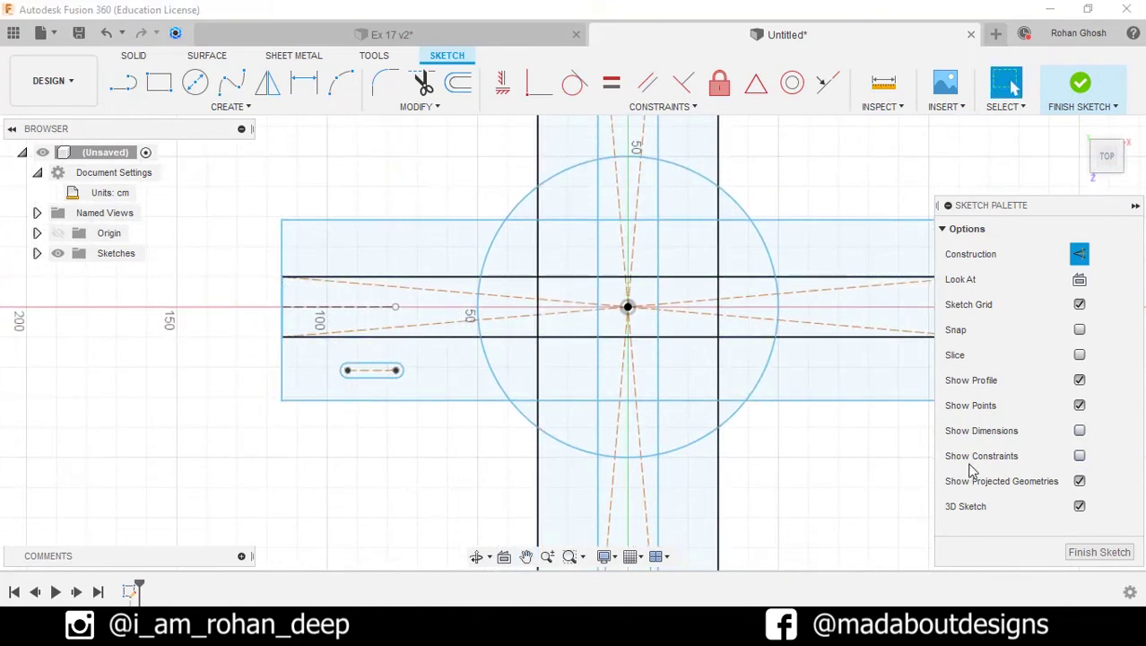
Delete the dashed diagonal construction lines of the center rectangles that cross at the origin
middle_click_drag(687, 313, 678, 327)
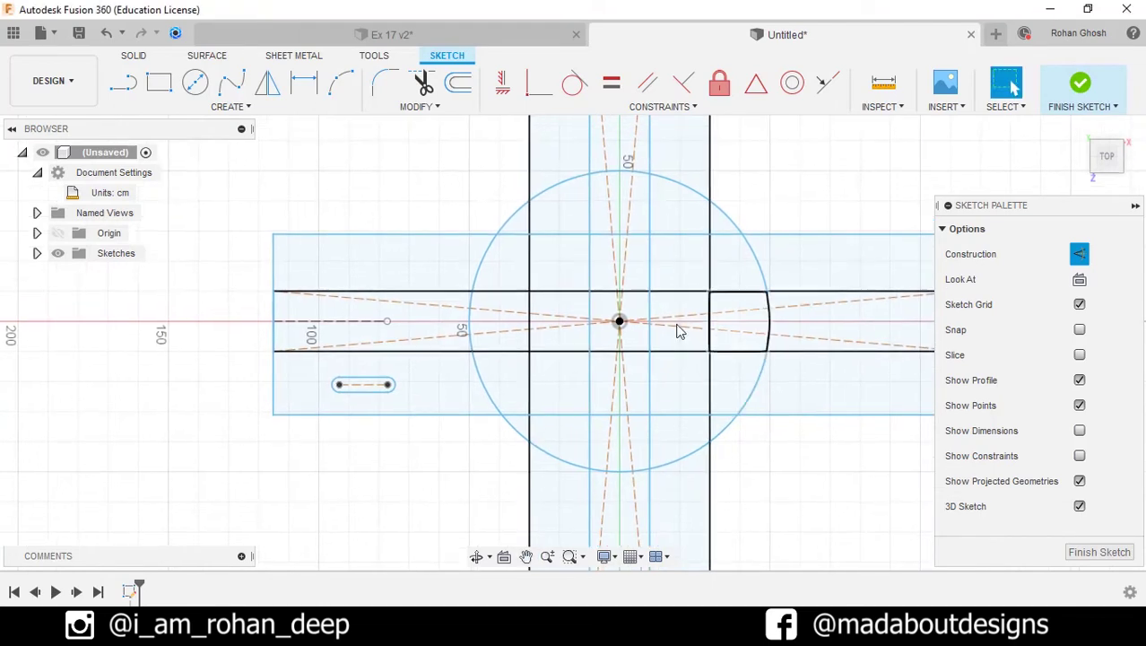
left_click(606, 318)
key("Delete")
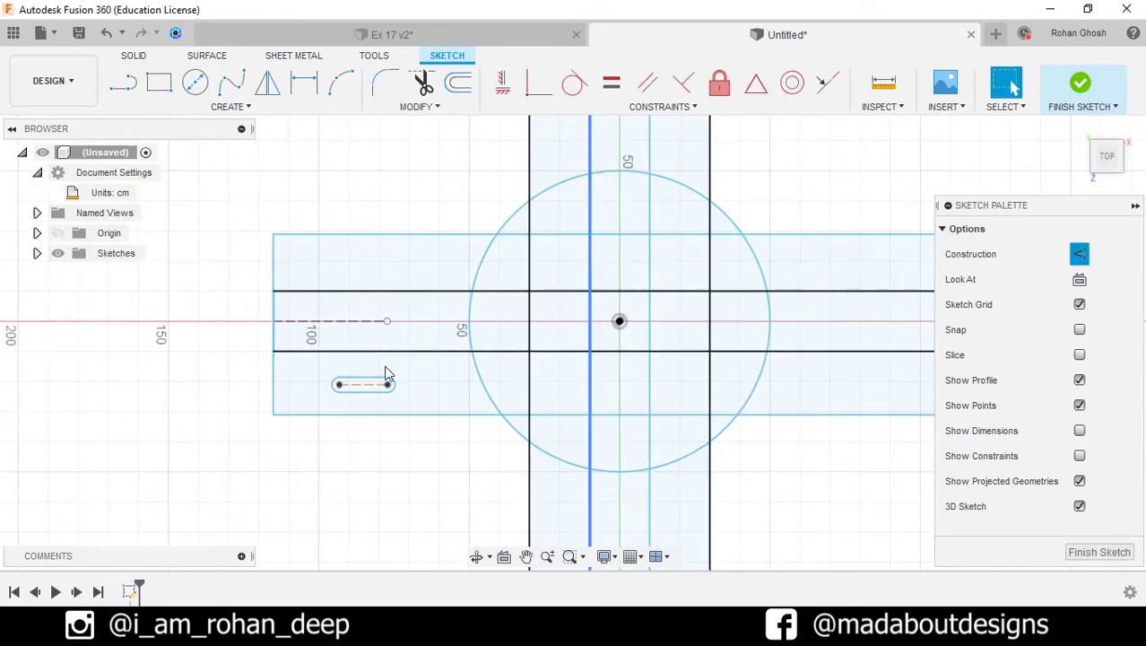
Mirror the left arm's slot about the horizontal construction line onto the arm's upper half
left_click(351, 393)
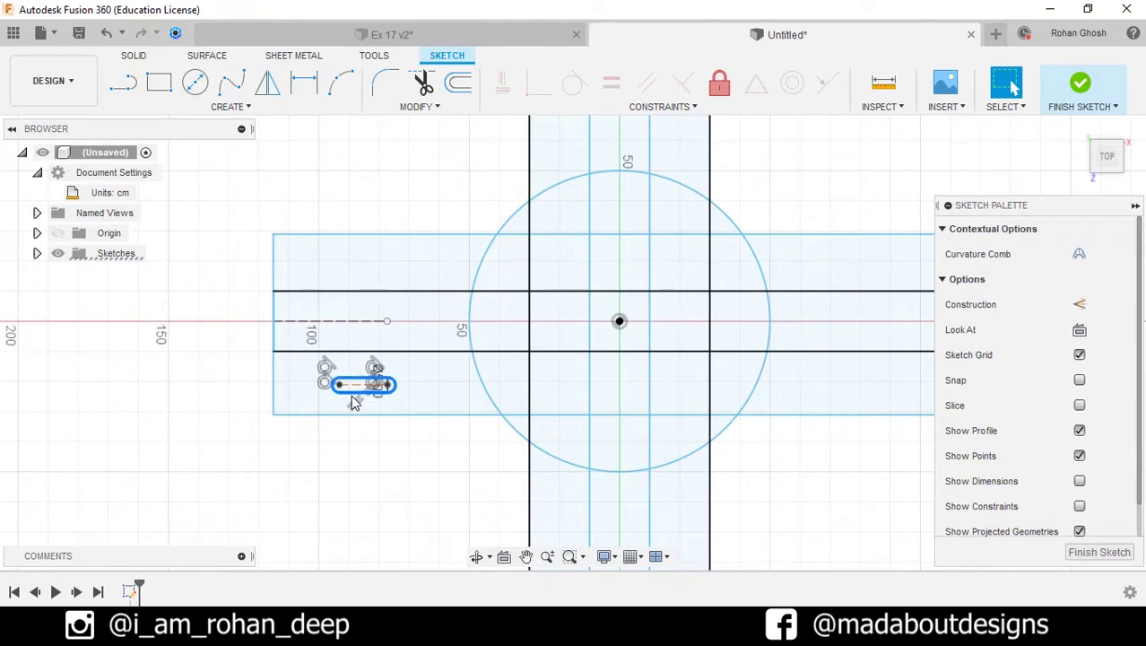
left_click(265, 107)
left_click(172, 362)
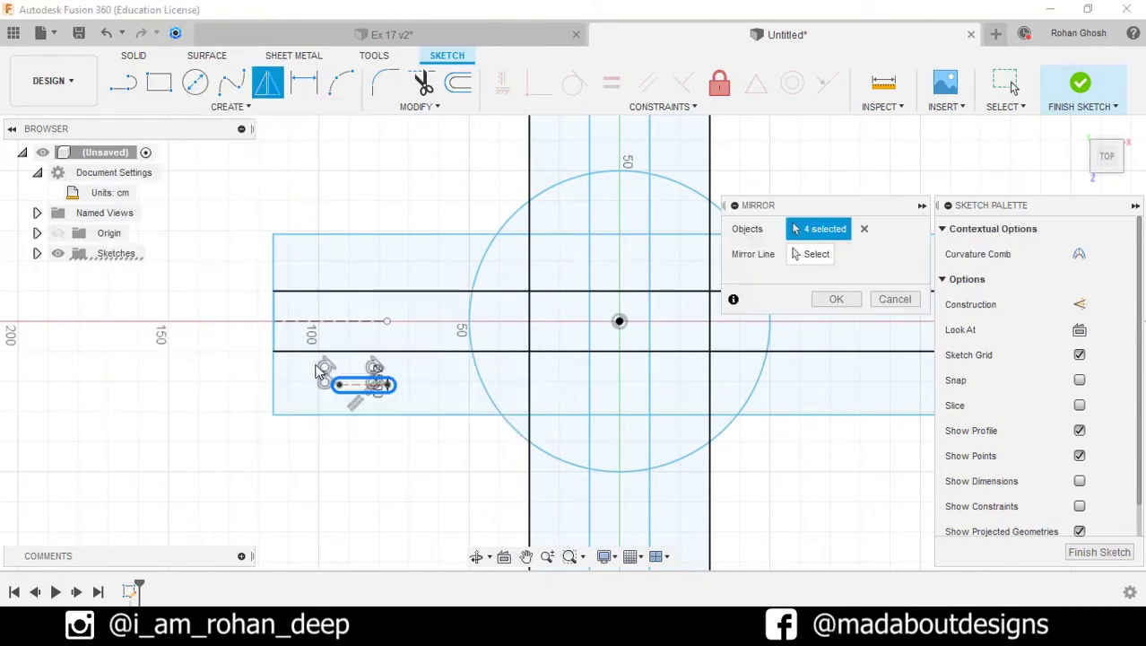
scroll(386, 395, "up", 3)
left_click(801, 256)
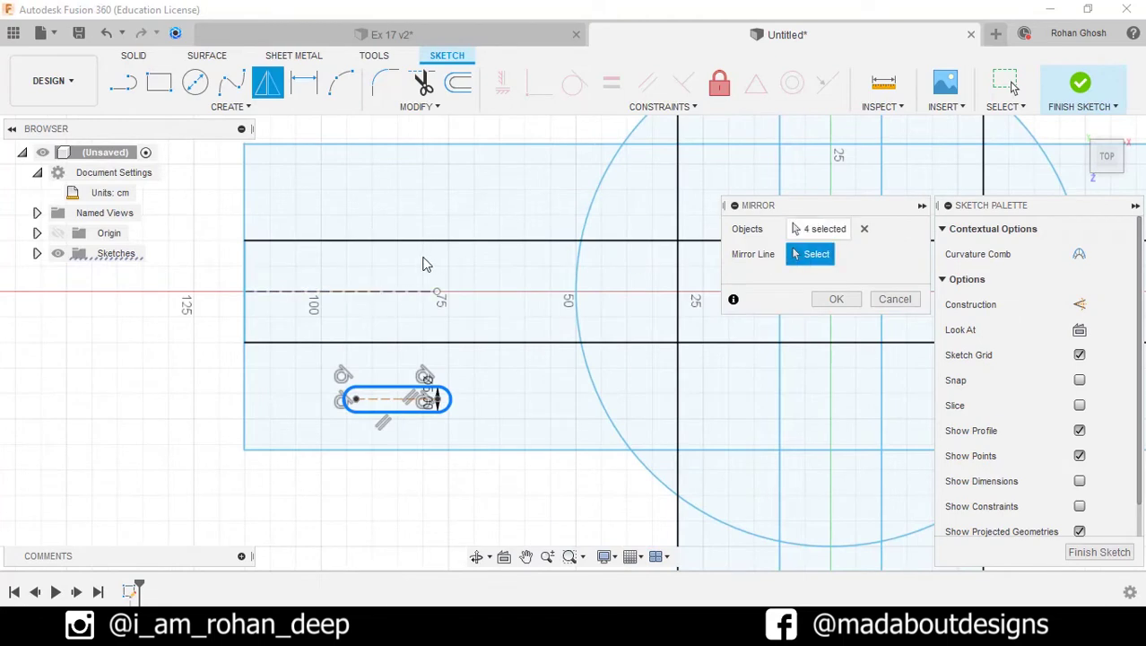
left_click(387, 295)
scroll(386, 296, "down", 2)
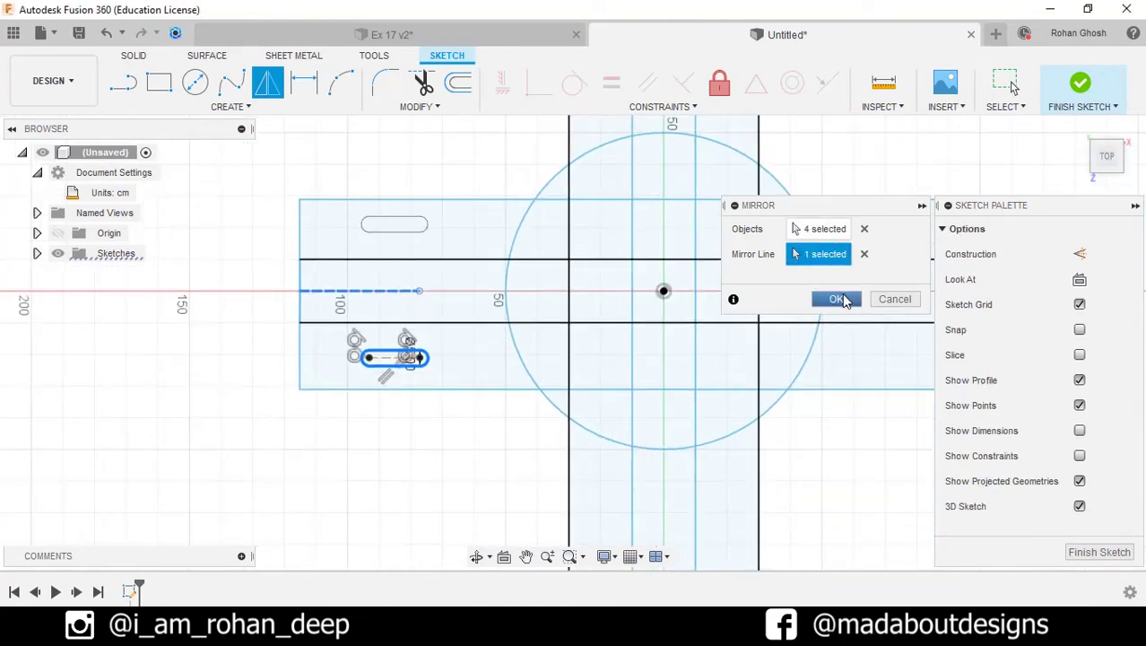
left_click(835, 298)
left_click(819, 296)
key("x")
Create a full circular pattern of both left-arm slots around the origin with quantity 4, suppressing the instance on the right arm
middle_click_drag(466, 471, 436, 483)
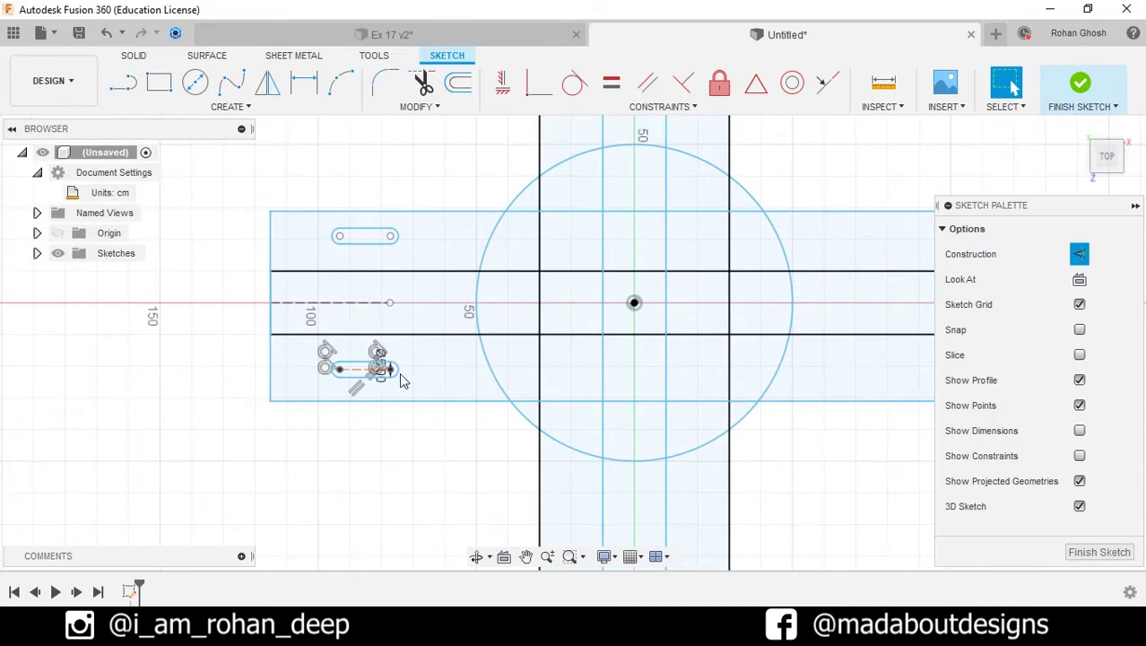
left_click(230, 106)
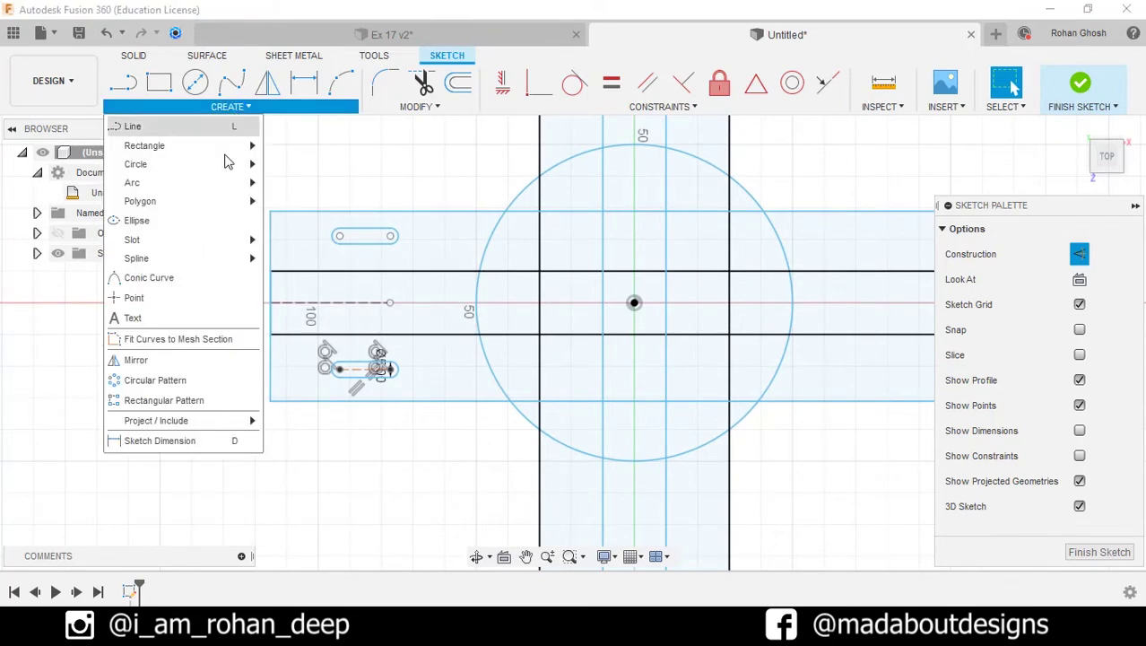
left_click(210, 382)
double_click(359, 368)
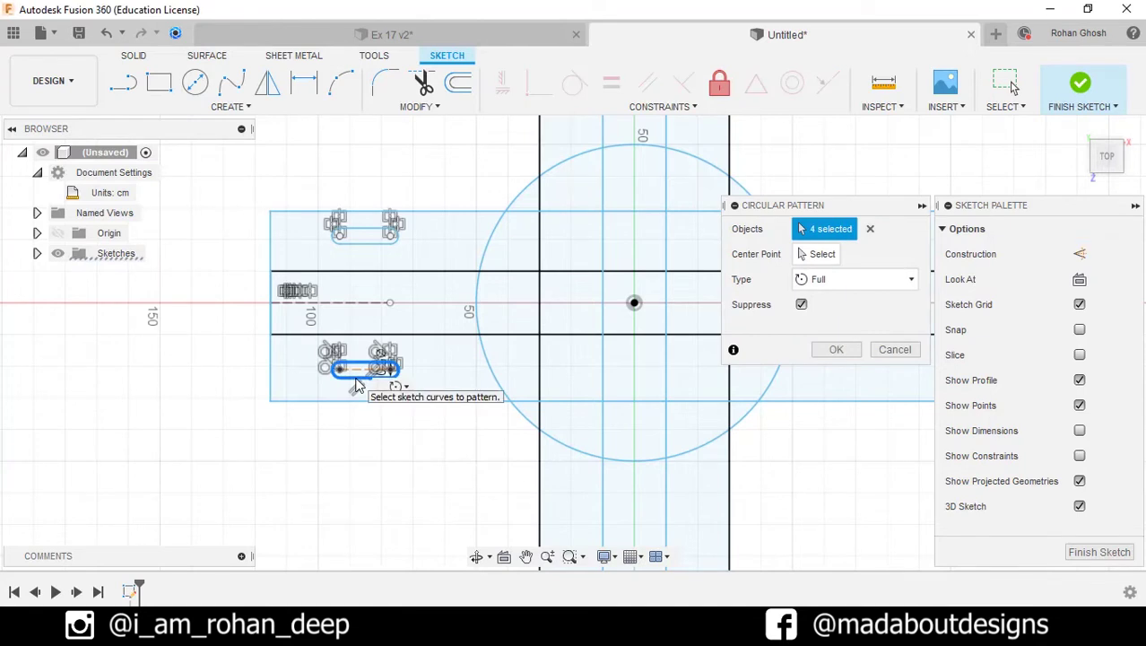
double_click(359, 245)
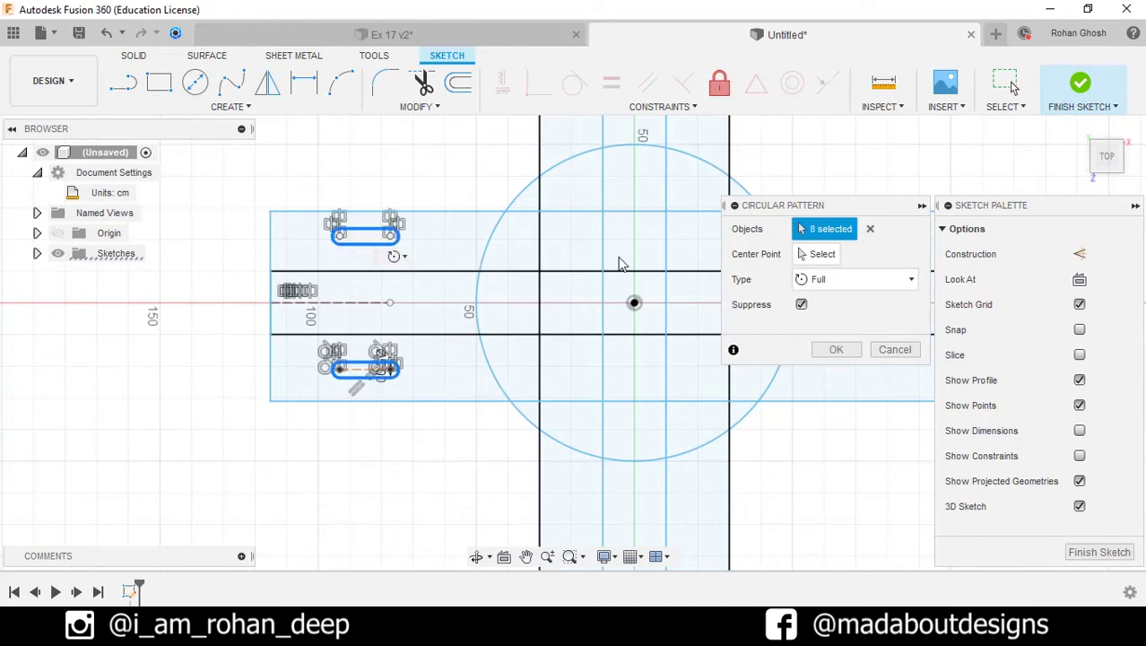
left_click(827, 260)
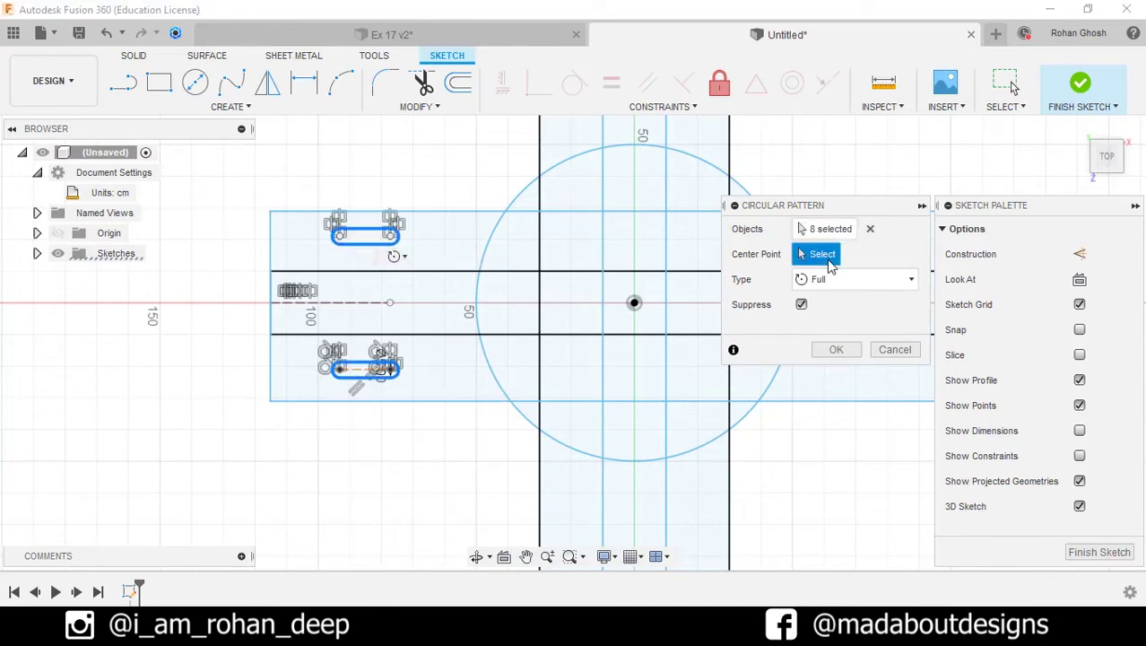
left_click(634, 302)
scroll(634, 302, "down", 2)
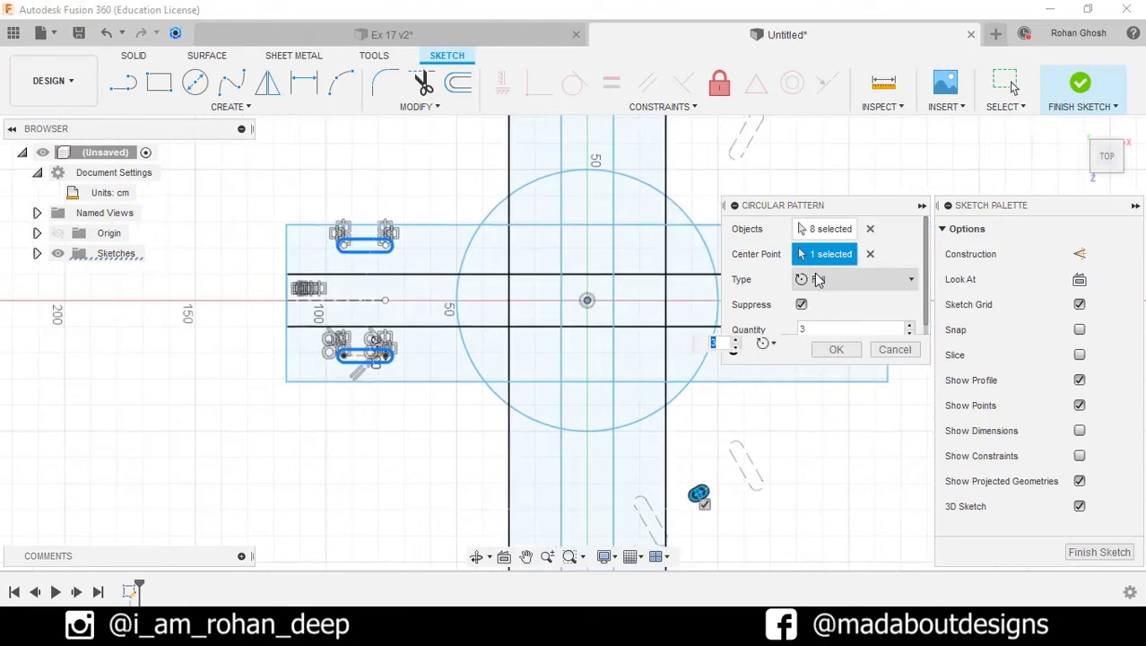
scroll(826, 307, "down", 1)
left_click_drag(826, 320, 784, 321)
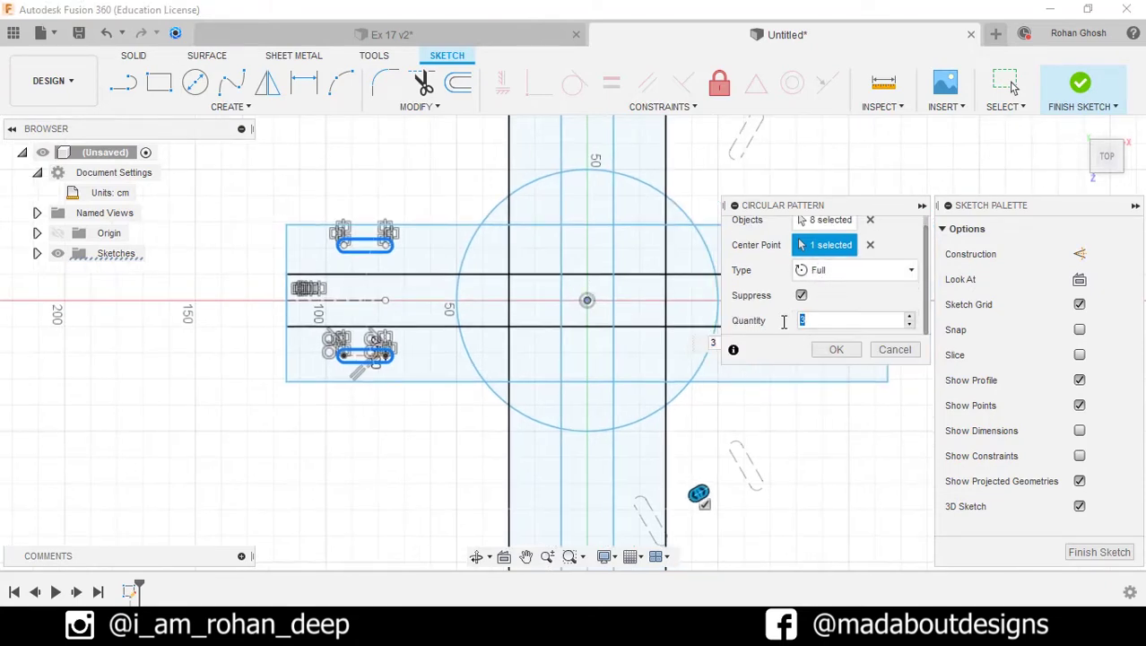
scroll(648, 361, "up", 1)
middle_click_drag(647, 361, 597, 345)
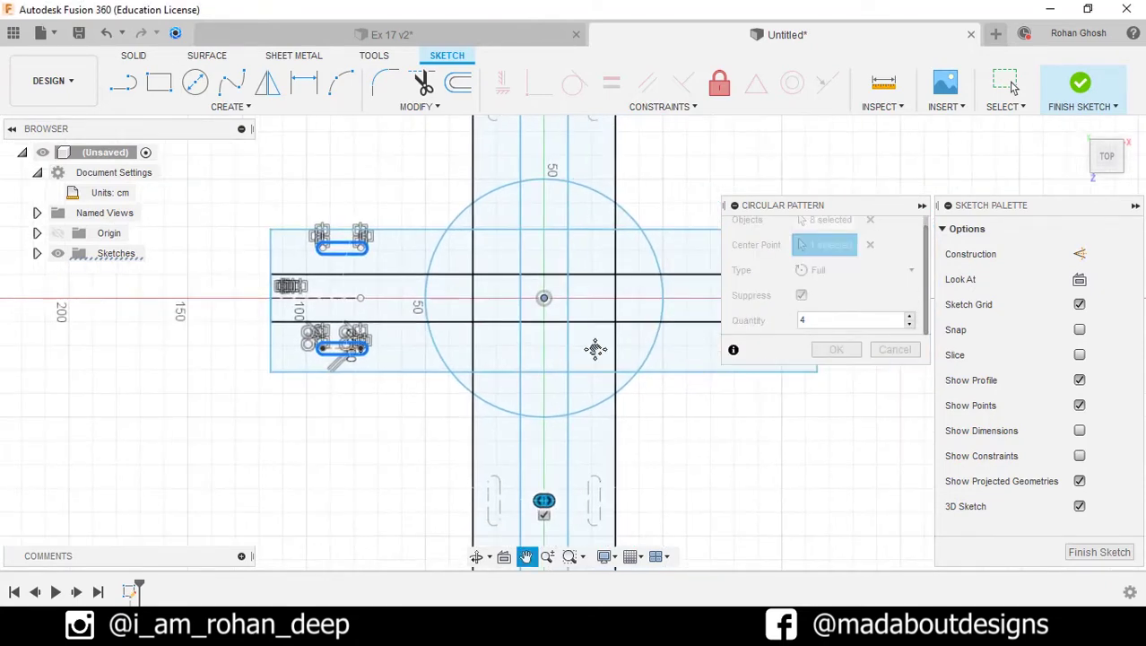
scroll(654, 357, "down", 1)
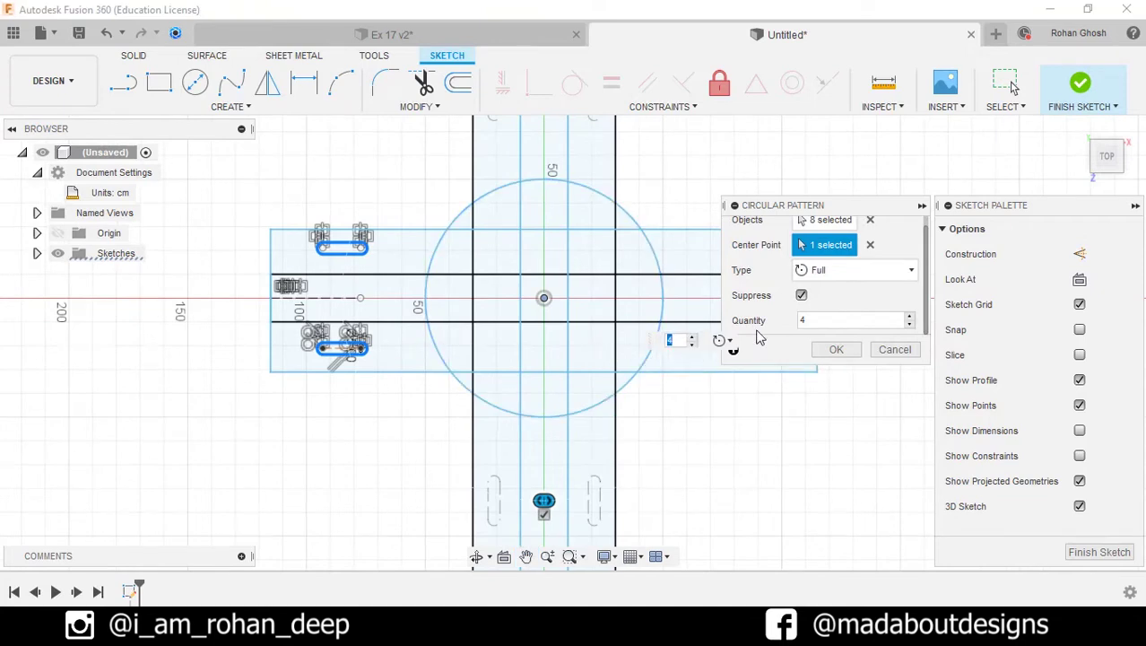
middle_click_drag(633, 370, 477, 384)
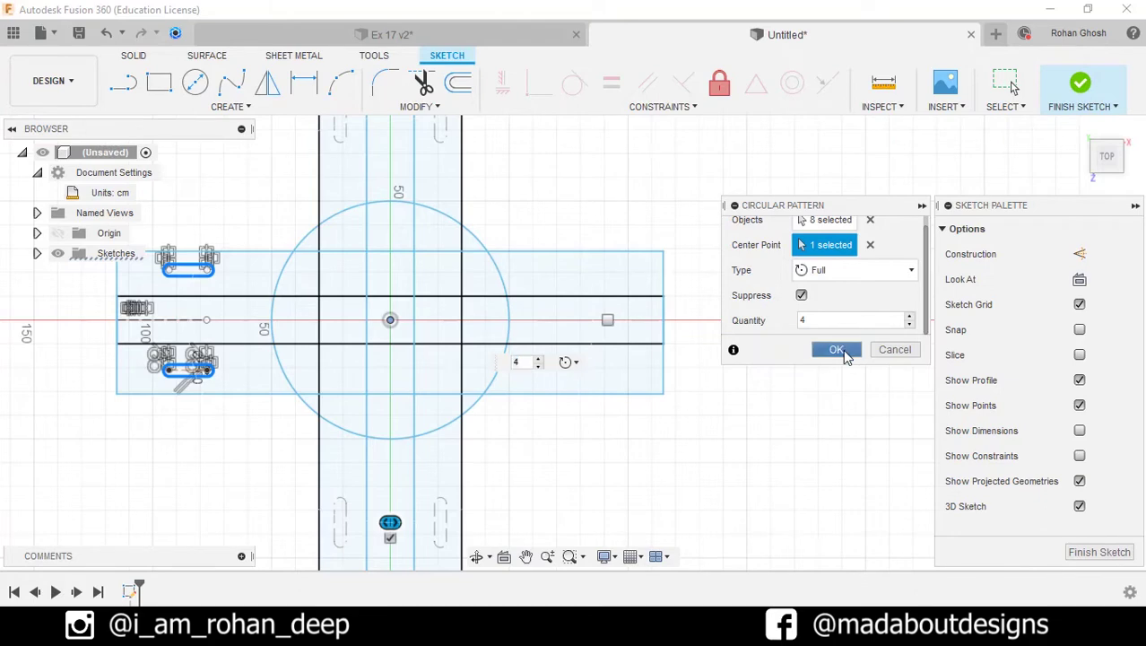
left_click(837, 350)
Finish the base sketch
scroll(811, 370, "down", 2)
mouse_move(807, 371)
middle_mouse_down()
mouse_move(837, 422)
mouse_move(834, 409)
middle_mouse_up()
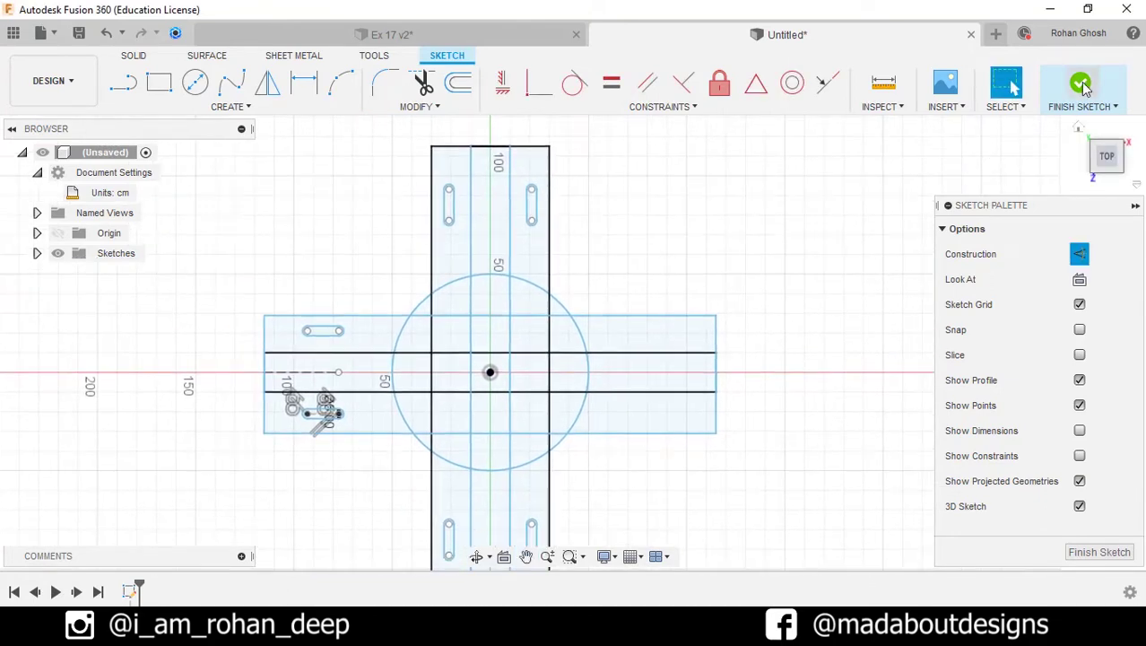
left_click(1079, 83)
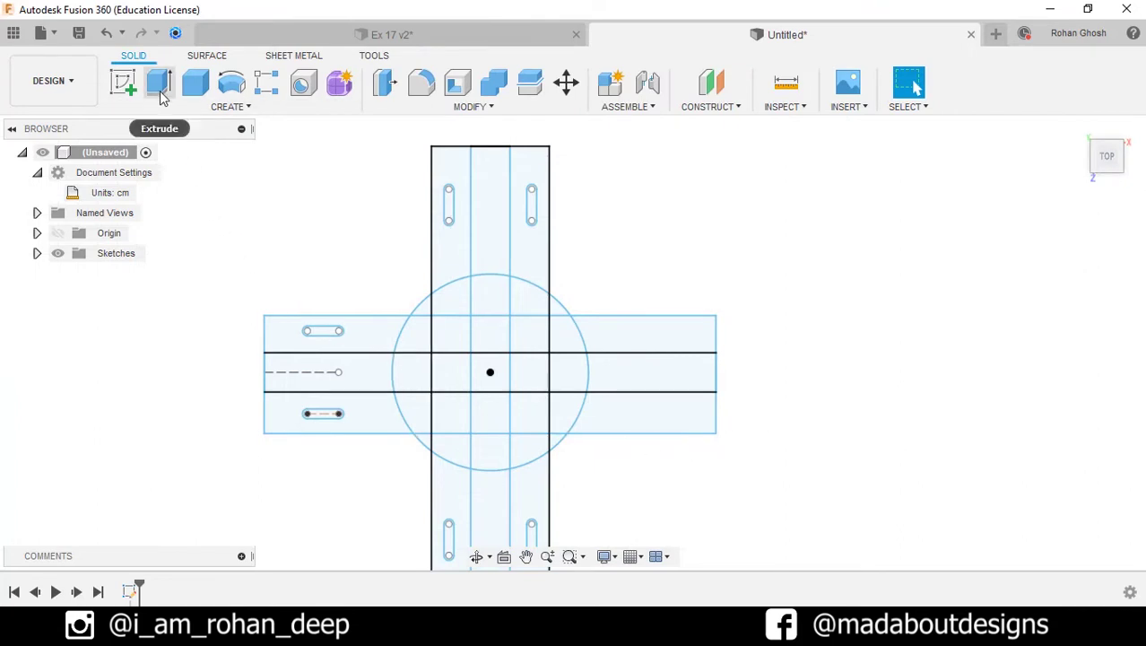
Extrude the full hub circle and the central strips of the left, upper and lower arms 60 cm as a new body
left_click(169, 109)
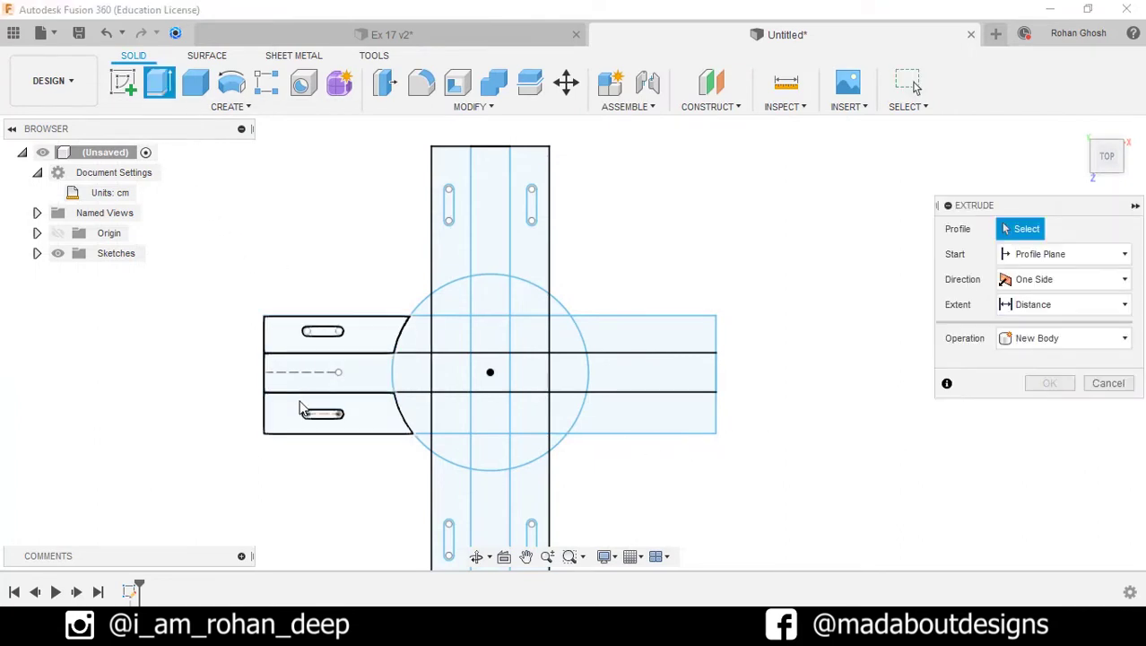
middle_click_drag(300, 404, 273, 339, "shift")
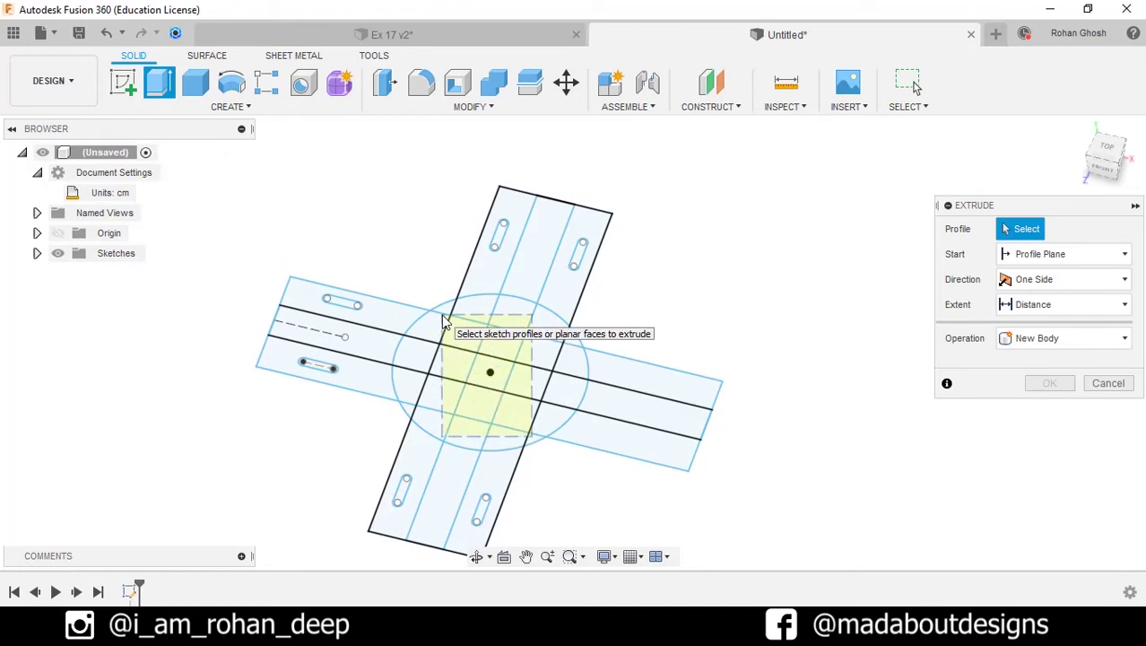
left_click_drag(444, 320, 408, 412)
left_click(410, 345)
left_click(394, 339)
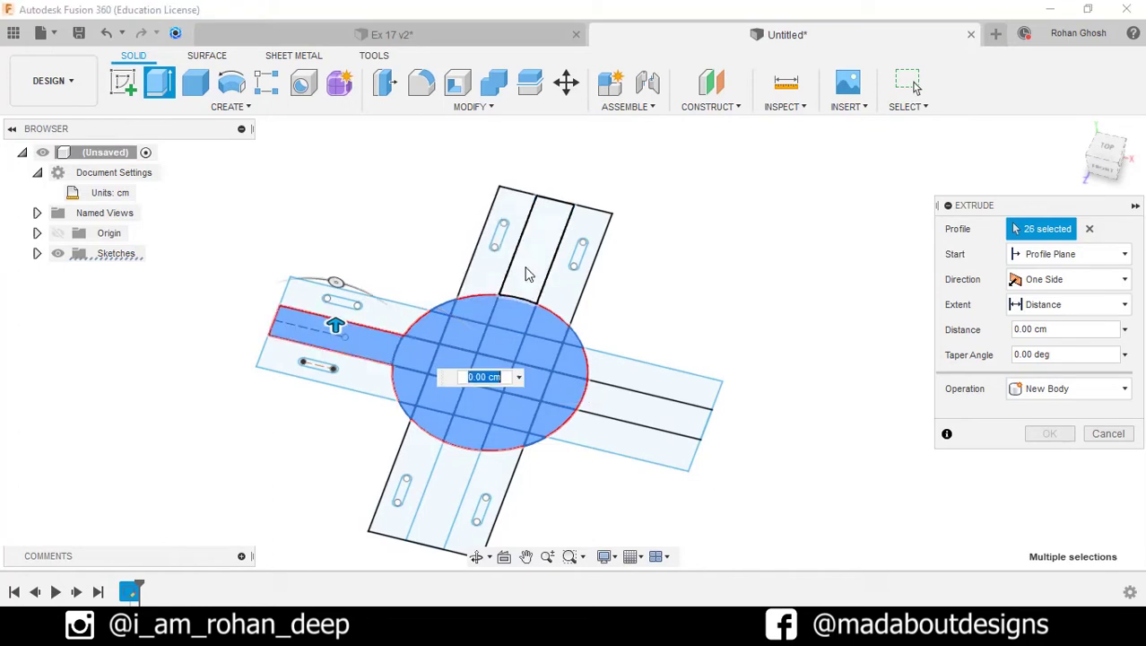
left_click(533, 260)
left_click(453, 500)
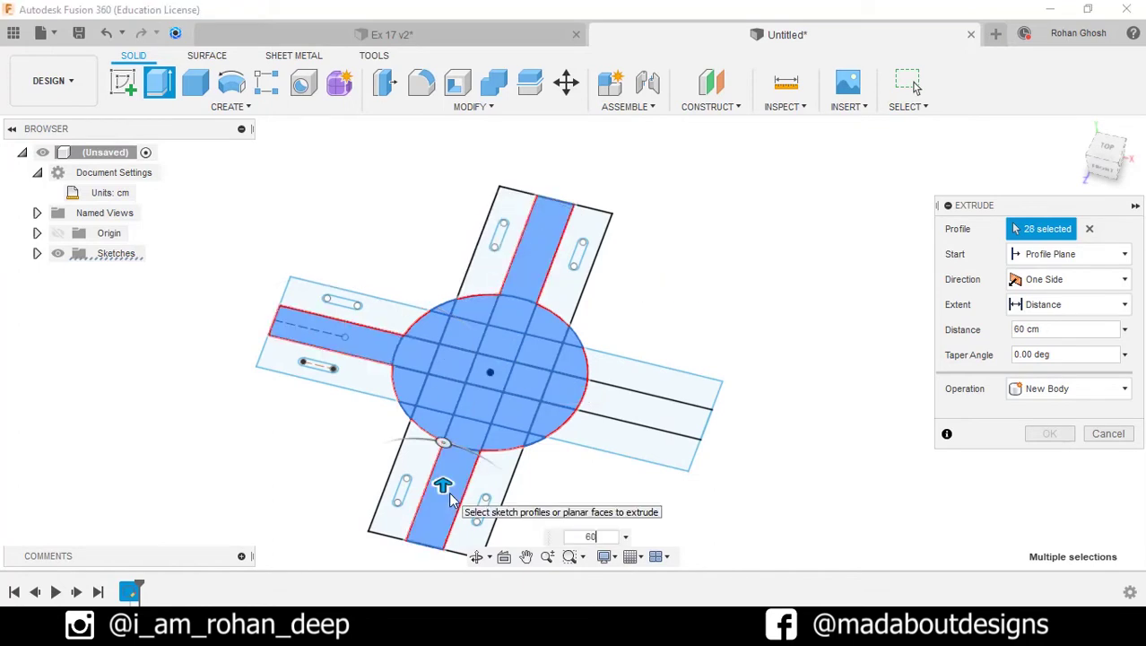
key("Return")
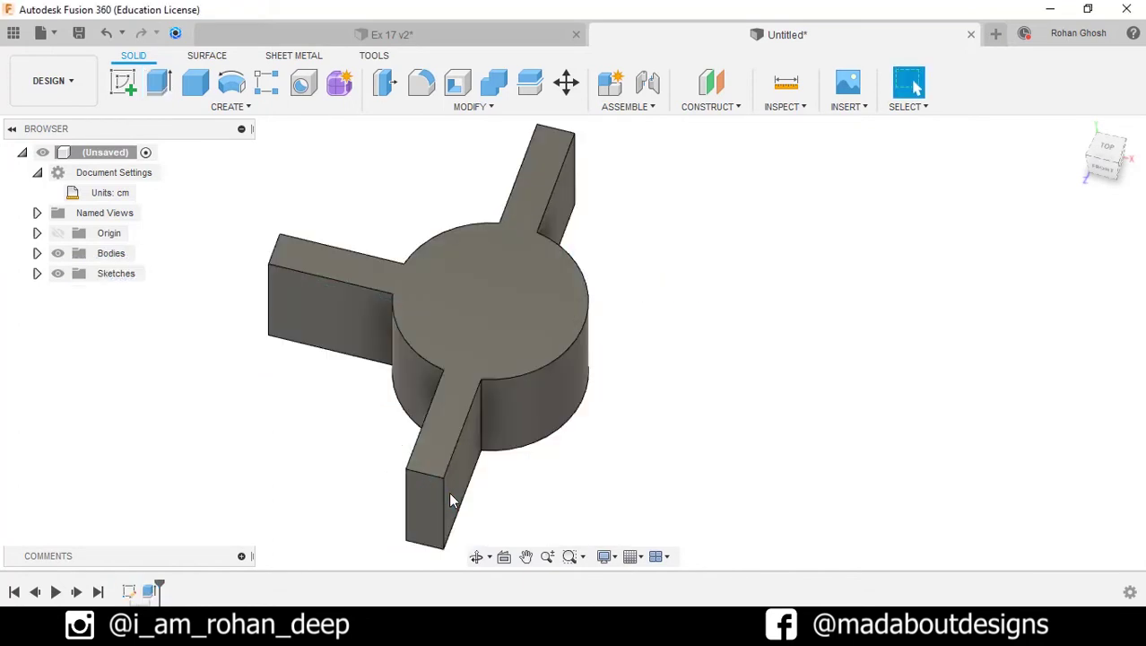
Make the hidden base sketch visible so its remaining arm profiles can be selected
left_click(37, 275)
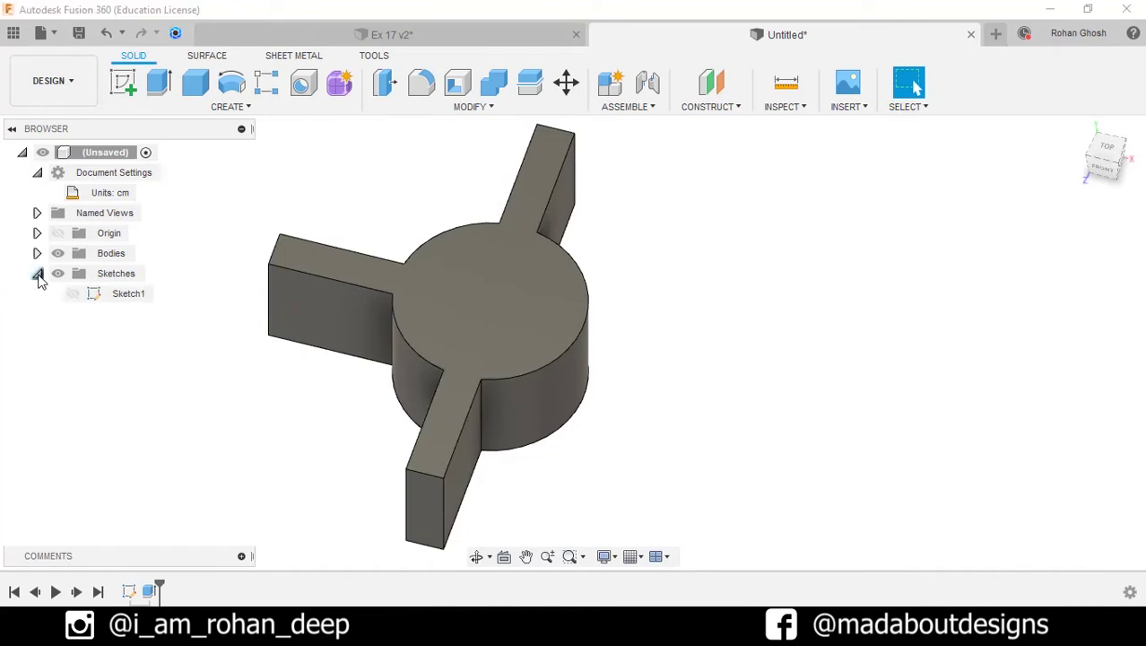
left_click(70, 298)
left_click(72, 293)
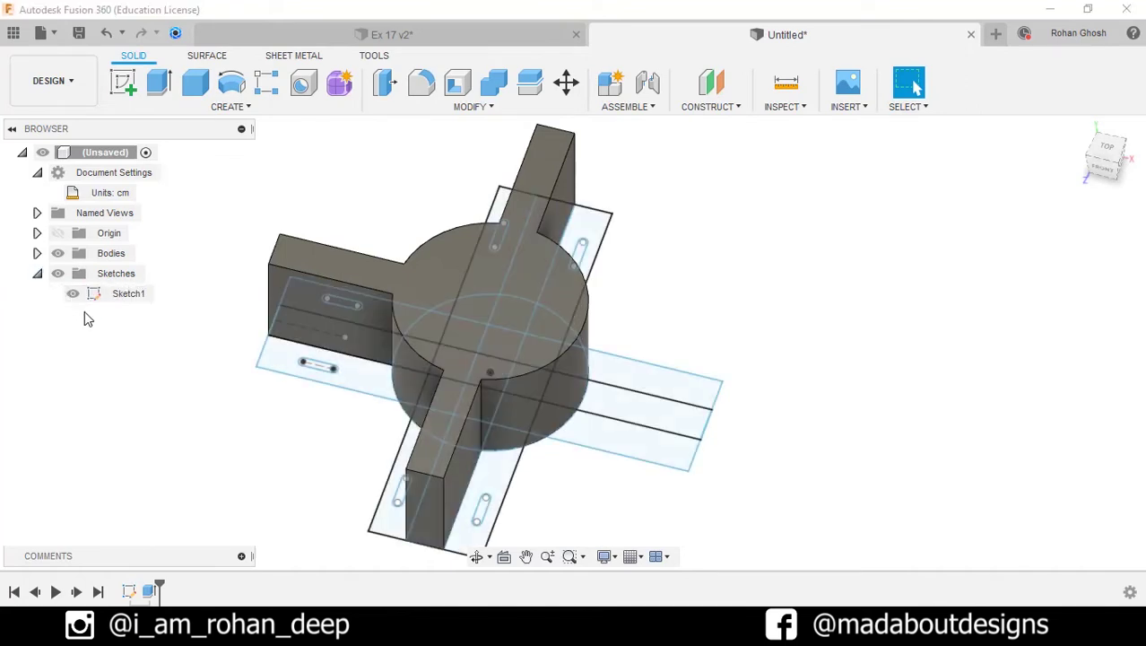
Extrude the slotted side strips of the left, lower and upper arms 20 cm, leaving the slots open and joining them to the body
key("e")
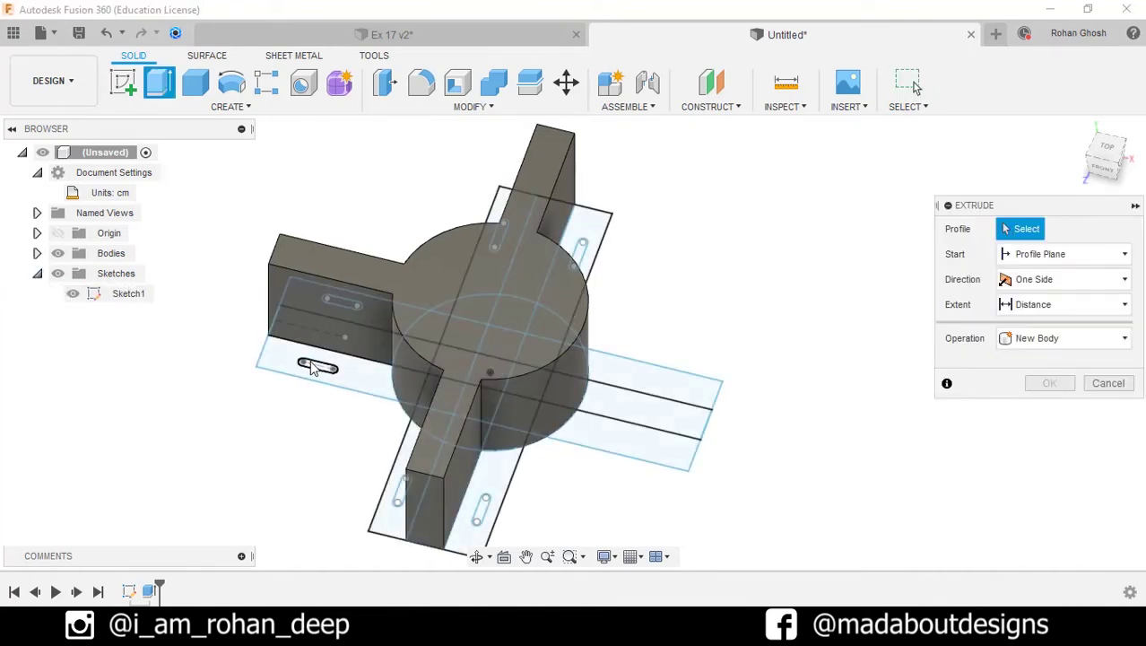
left_click(341, 377)
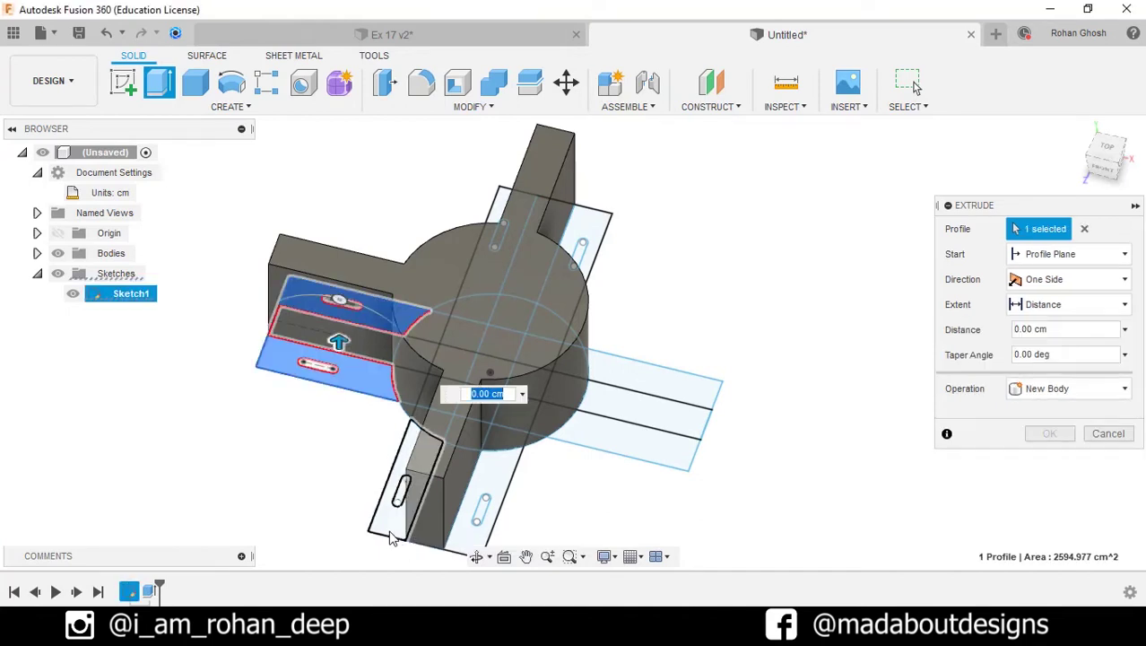
left_click(392, 536)
left_click(615, 436)
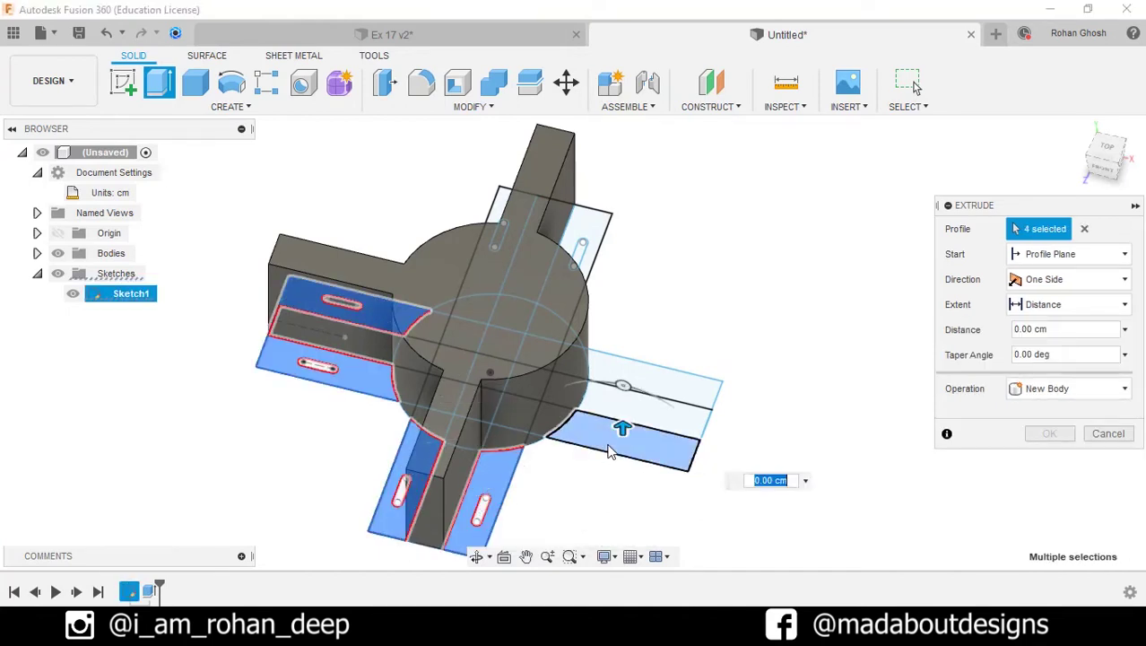
middle_click_drag(604, 222, 619, 299)
left_click(597, 350)
left_click(512, 292)
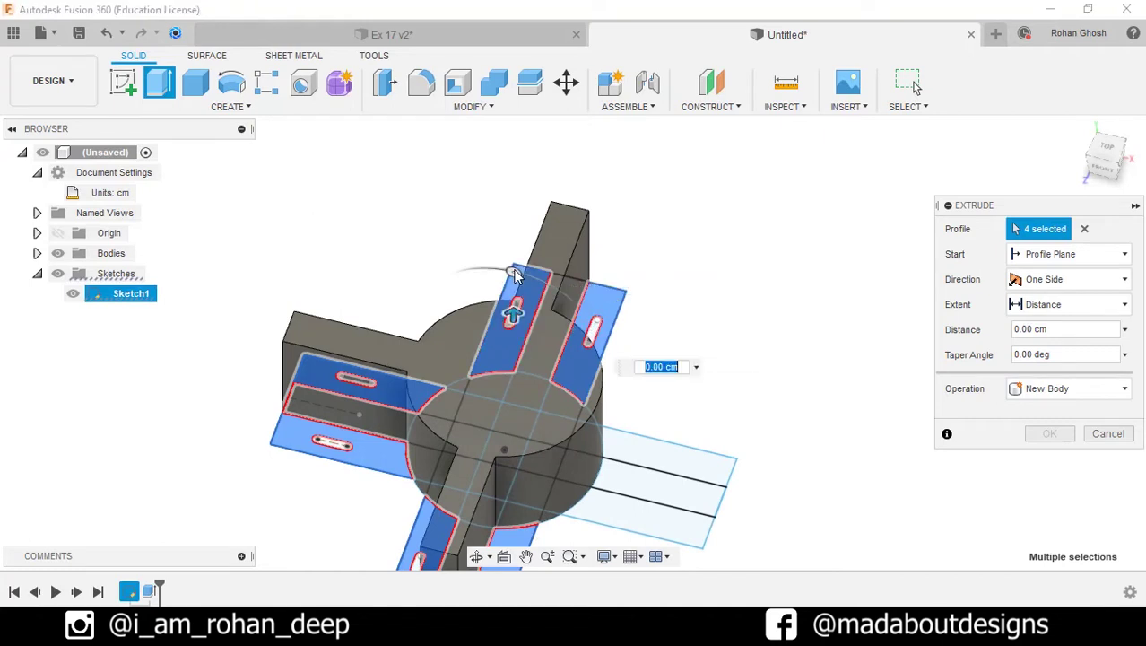
middle_click_drag(684, 312, 699, 262)
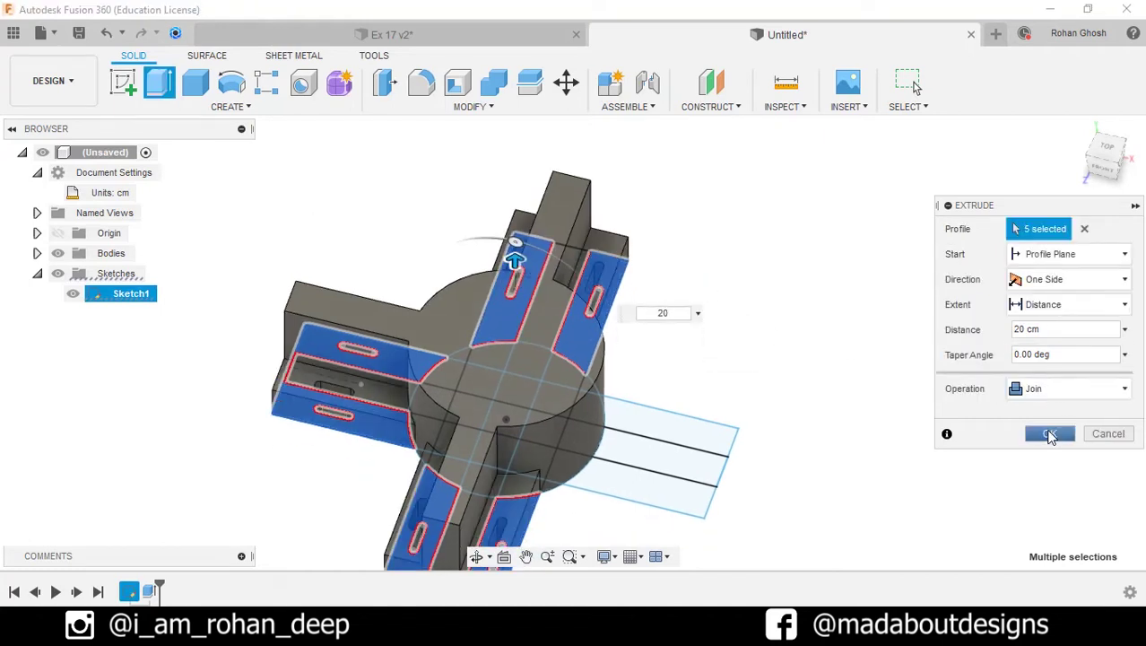
left_click(1050, 435)
Hide the base sketch and start a new sketch on the hub's top face
scroll(857, 389, "down", 2)
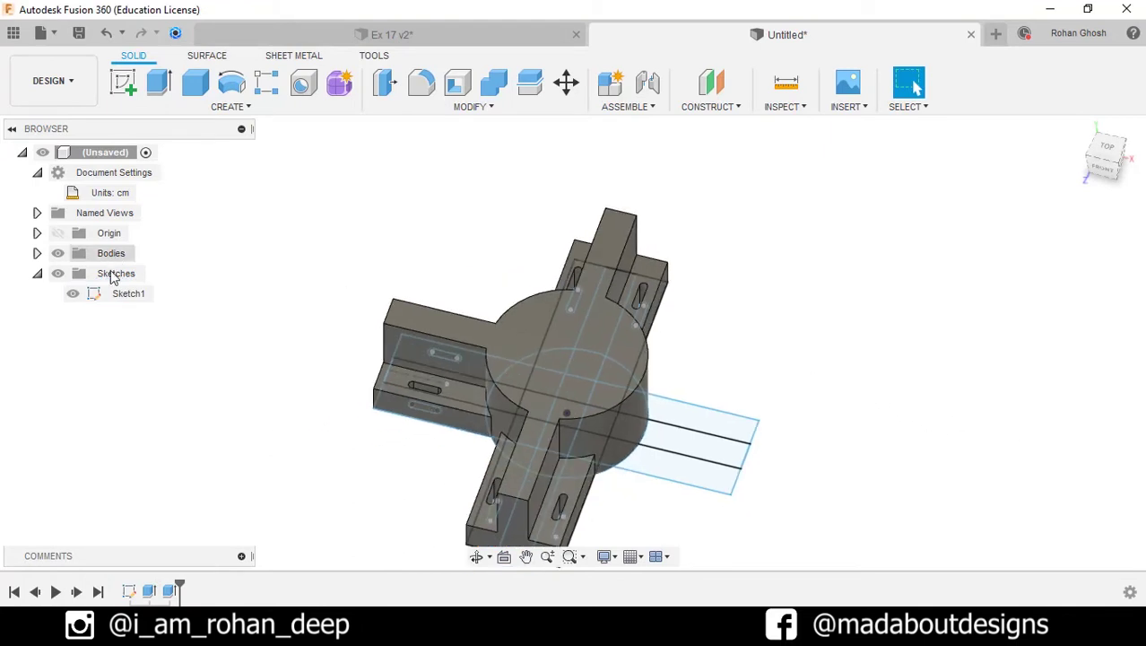
left_click(72, 294)
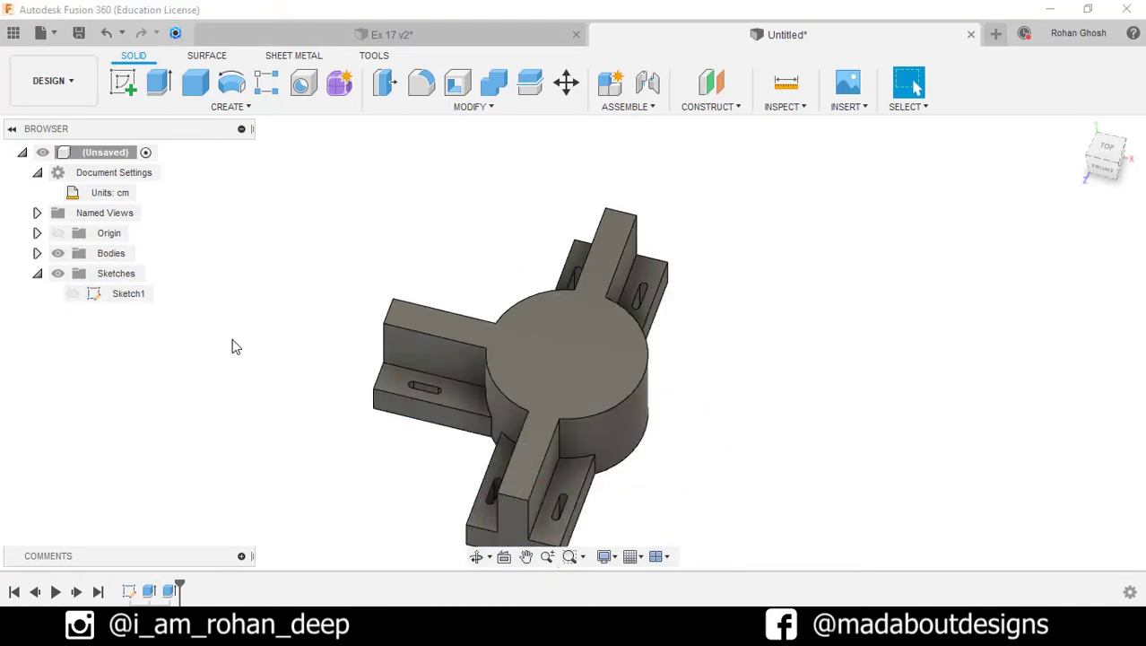
left_click(544, 360)
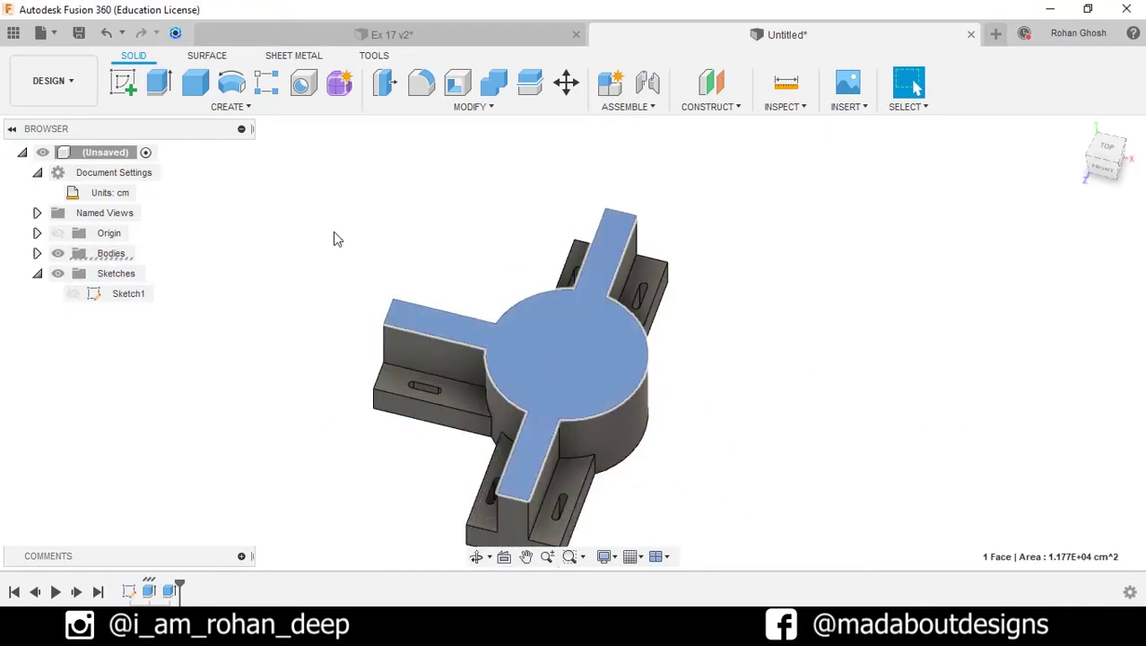
left_click(124, 84)
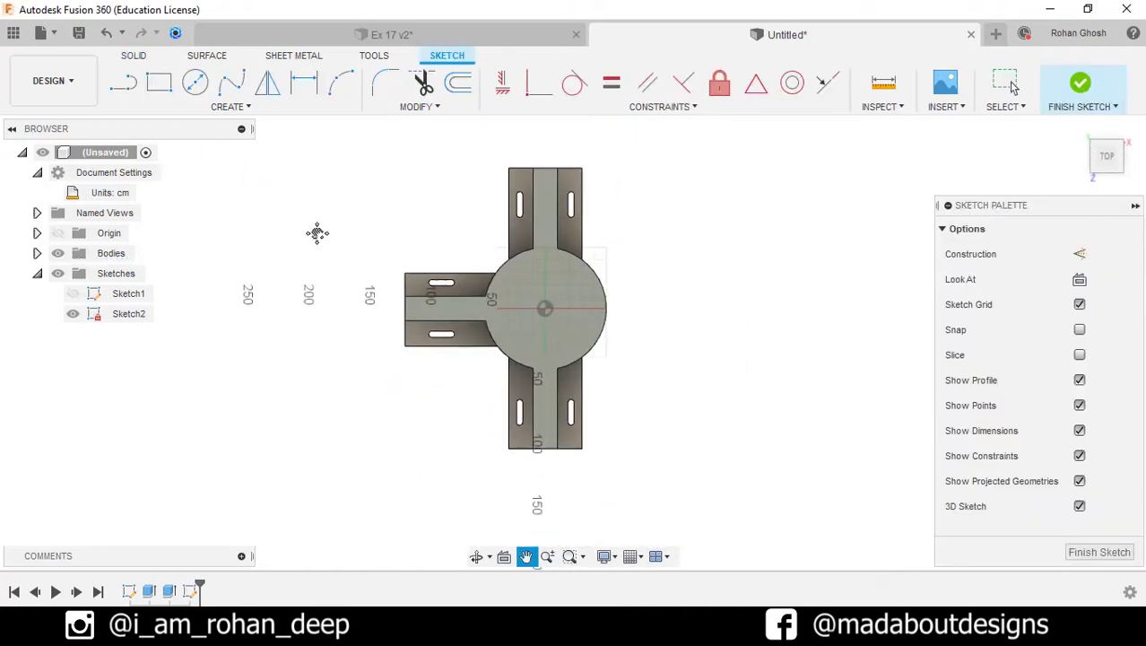
left_click_drag(318, 233, 267, 230)
key("Escape")
Draw three concentric circles with diameters of 64, 80 and 48 cm centred on the hub's origin
left_click(195, 83)
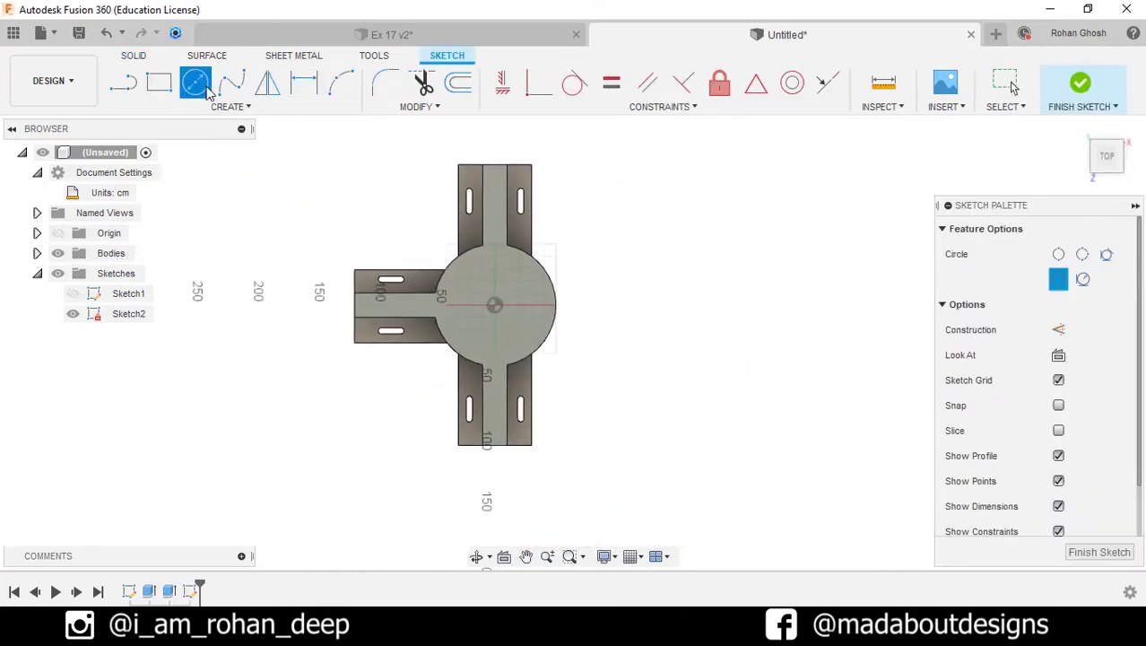
scroll(376, 260, "up", 3)
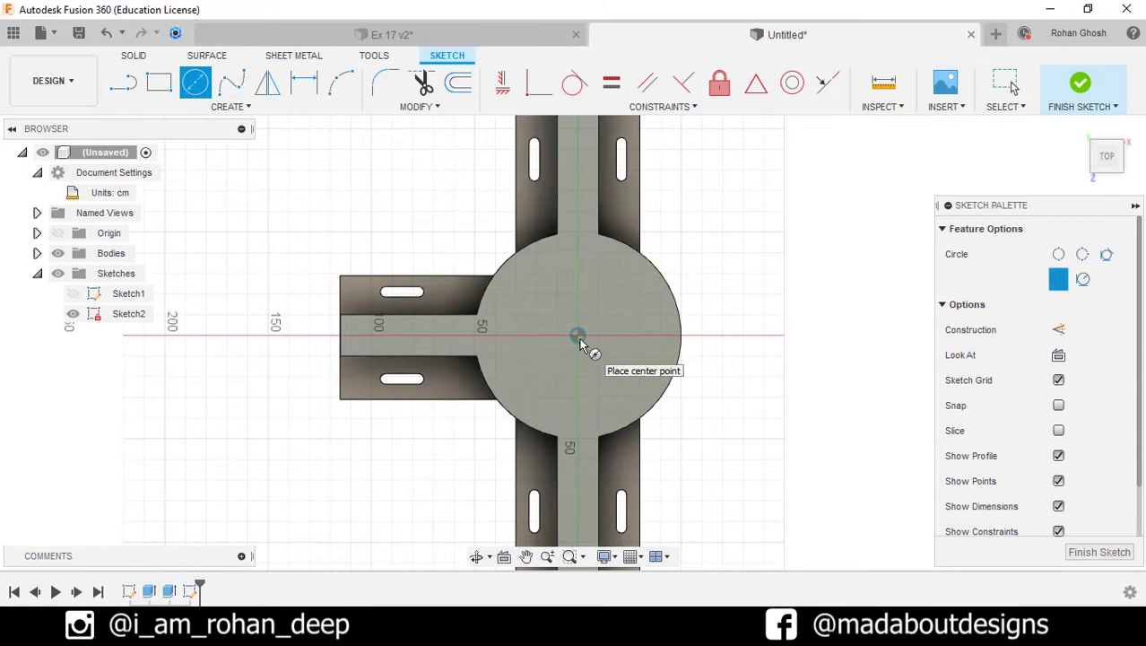
left_click(578, 335)
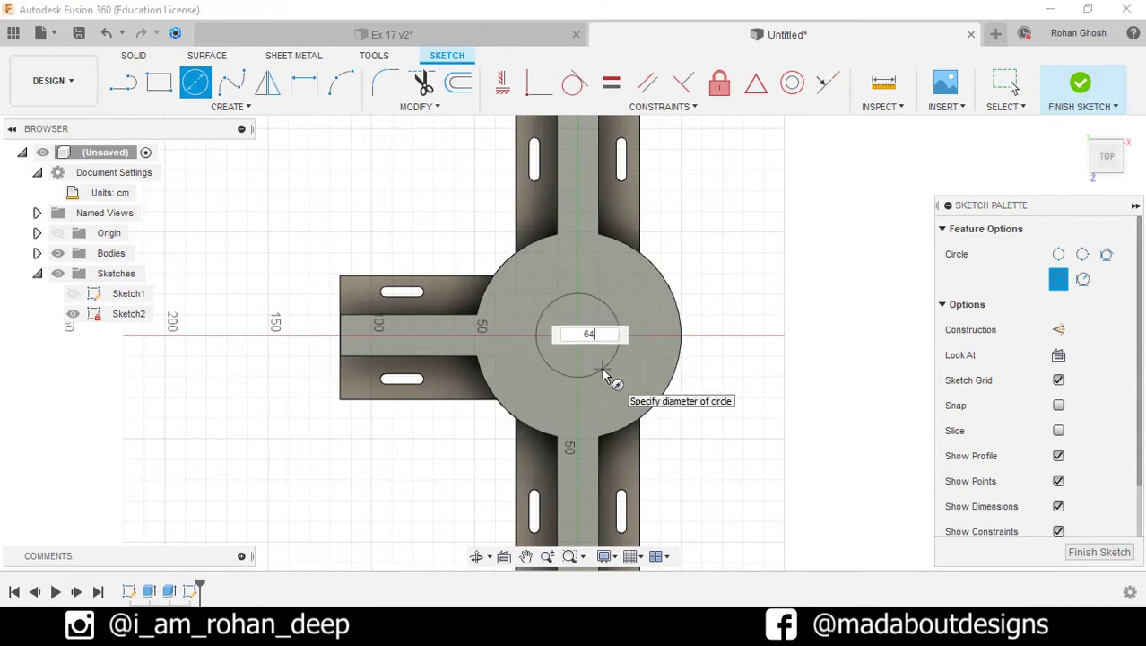
key("Return")
scroll(605, 375, "up", 2)
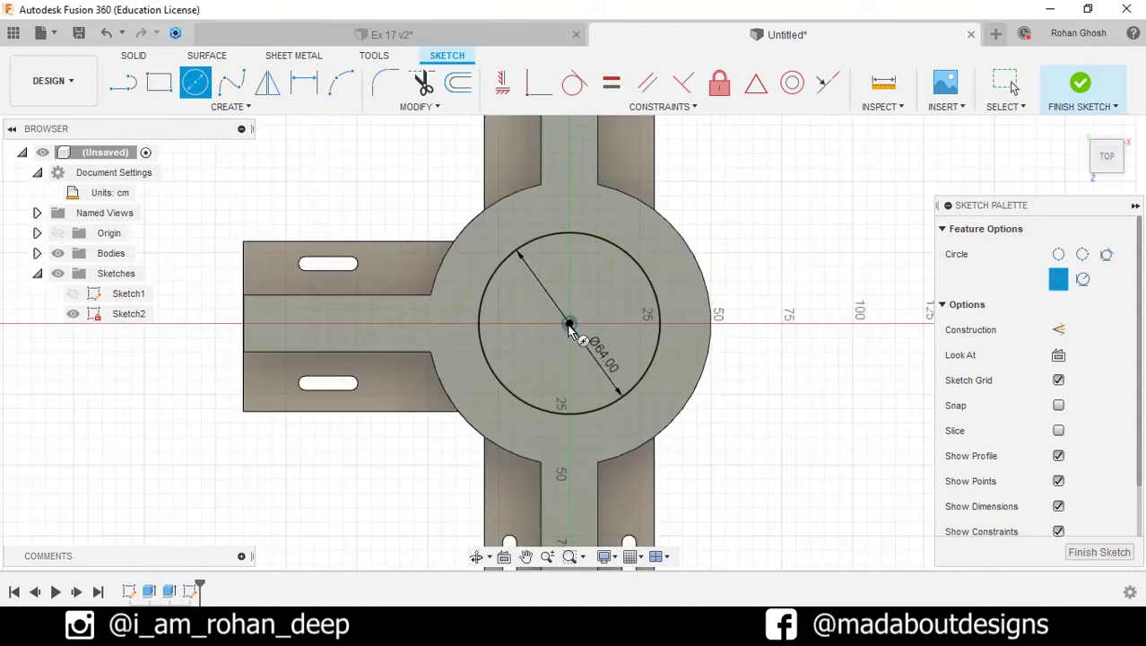
left_click(569, 325)
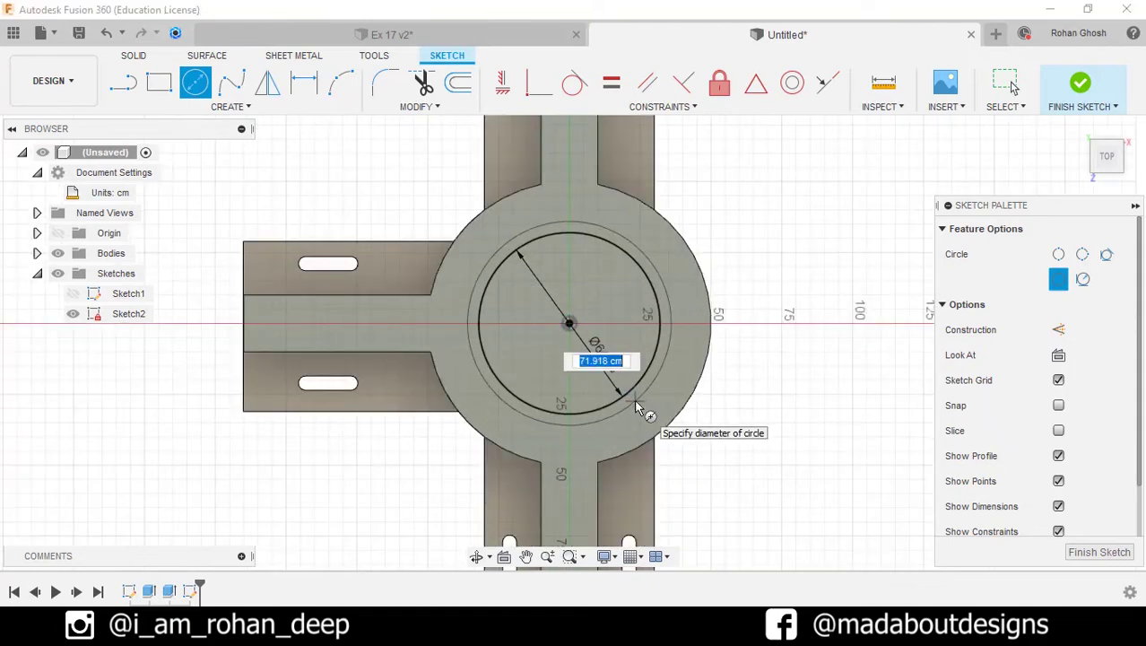
type("80")
key("Return")
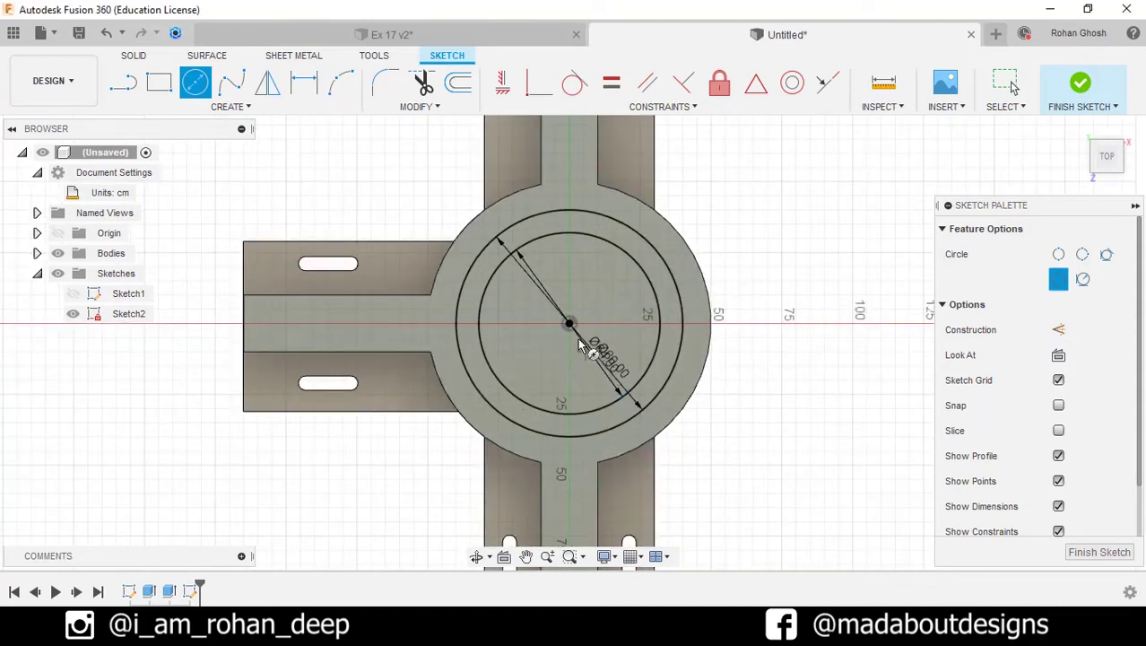
left_click(570, 325)
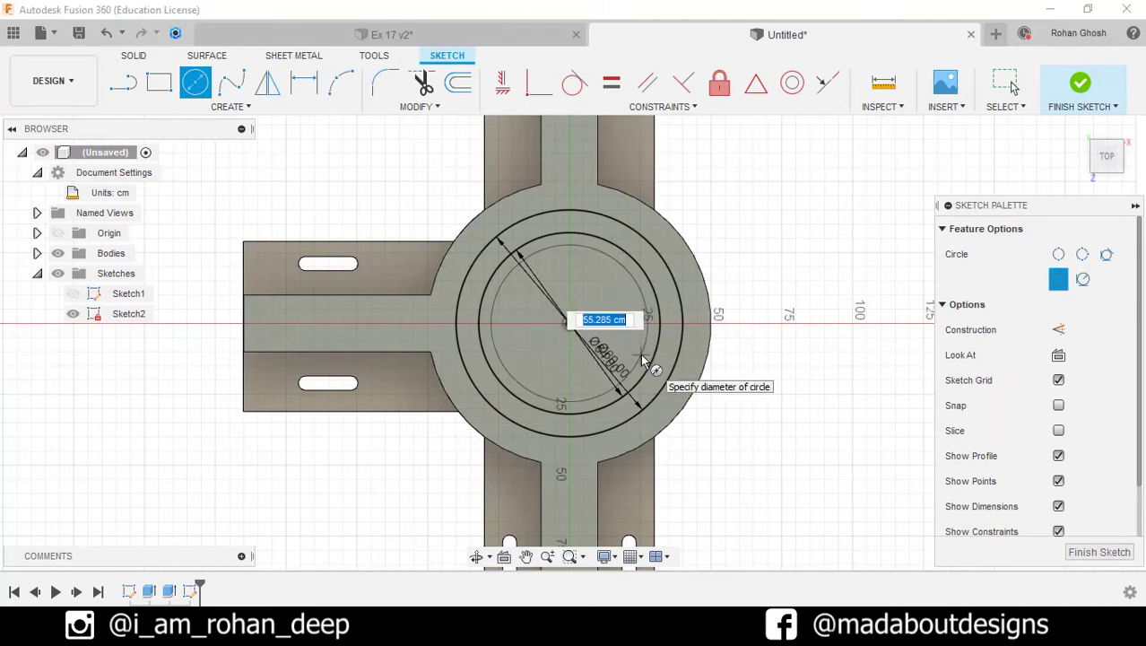
type("48")
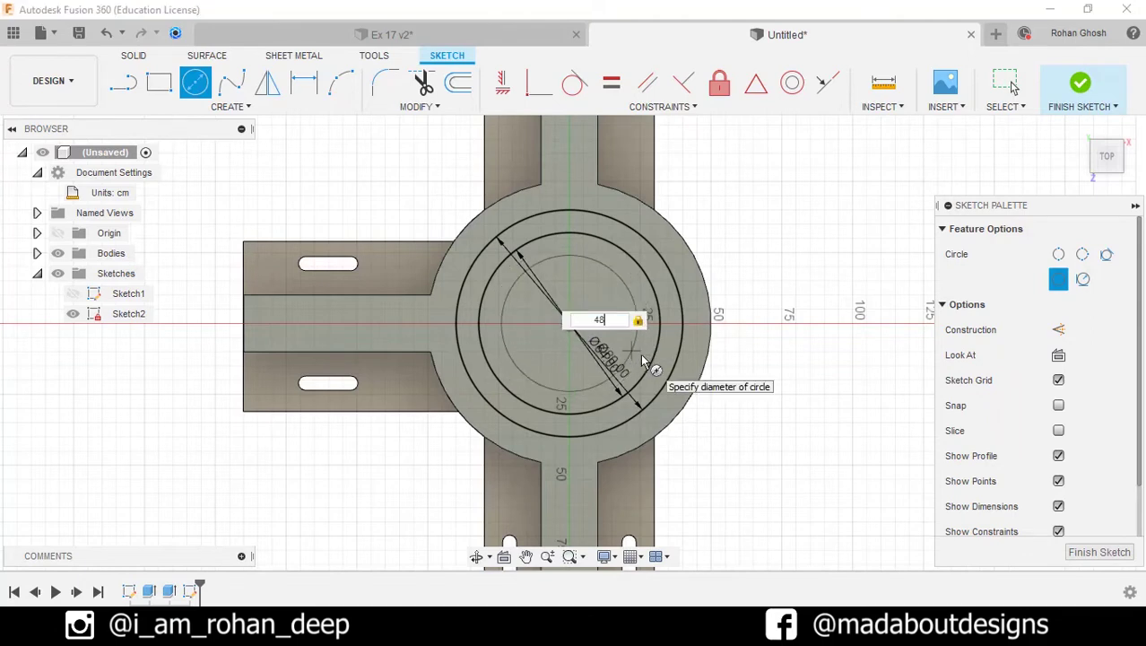
key("Return")
key("Escape")
Delete the diameter dimensions of the three concentric circles
scroll(640, 353, "up", 4)
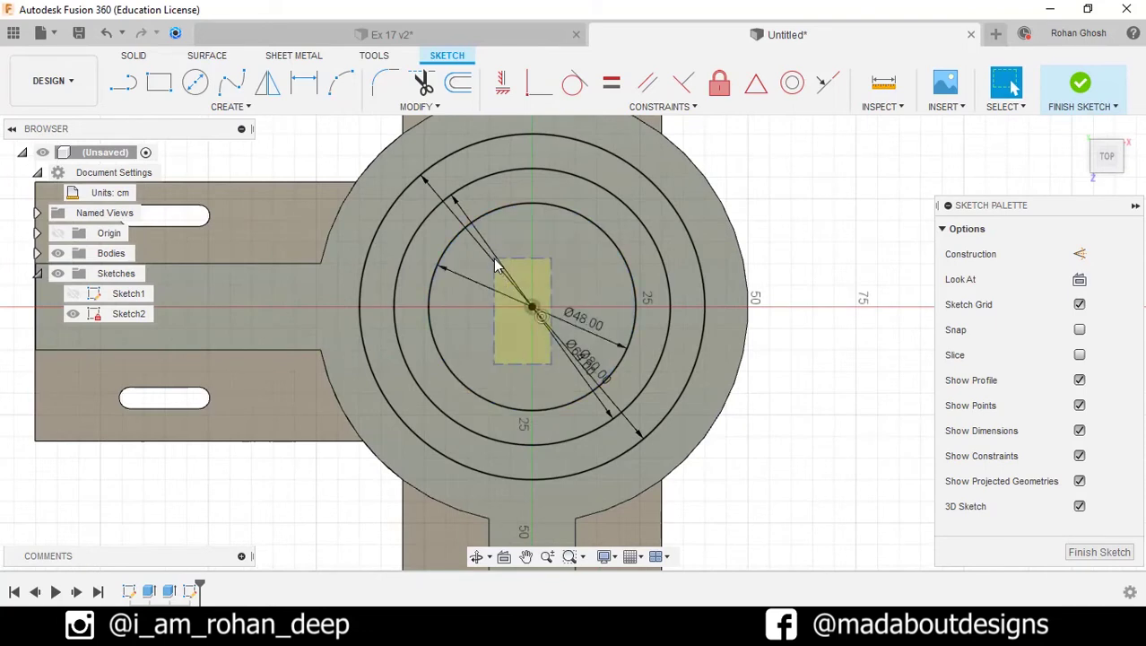
left_click(493, 258)
key("Delete")
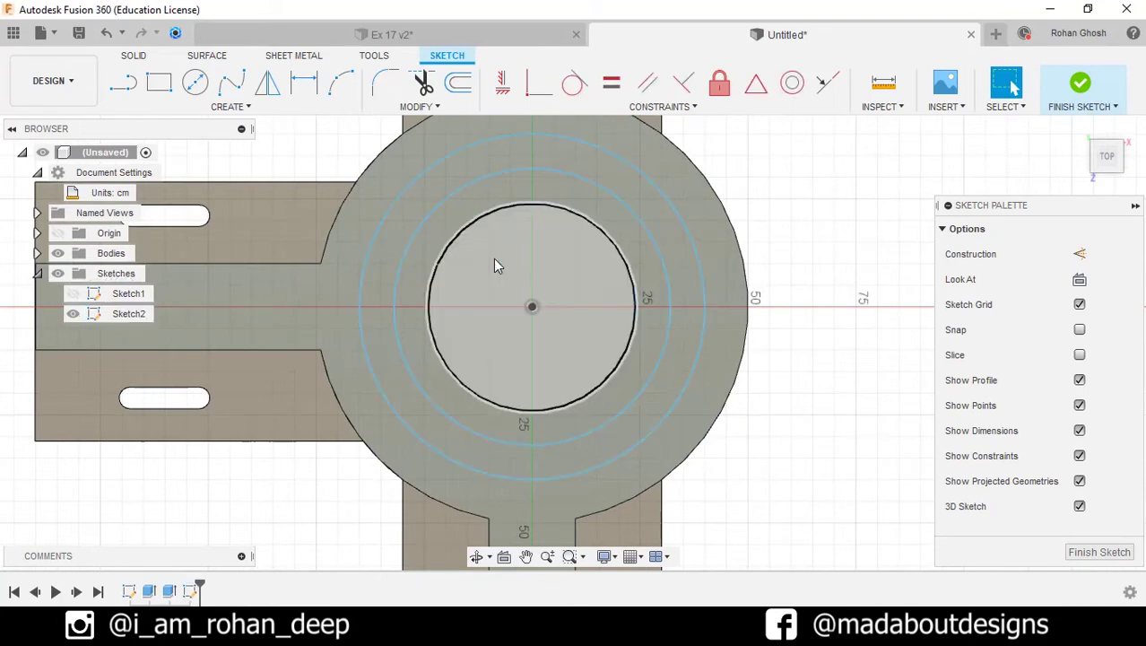
Draw two 15 cm diameter circles, one at the hub centre and one where the middle ring crosses the horizontal axis on the left
scroll(494, 258, "down", 3)
middle_click_drag(456, 255, 388, 324)
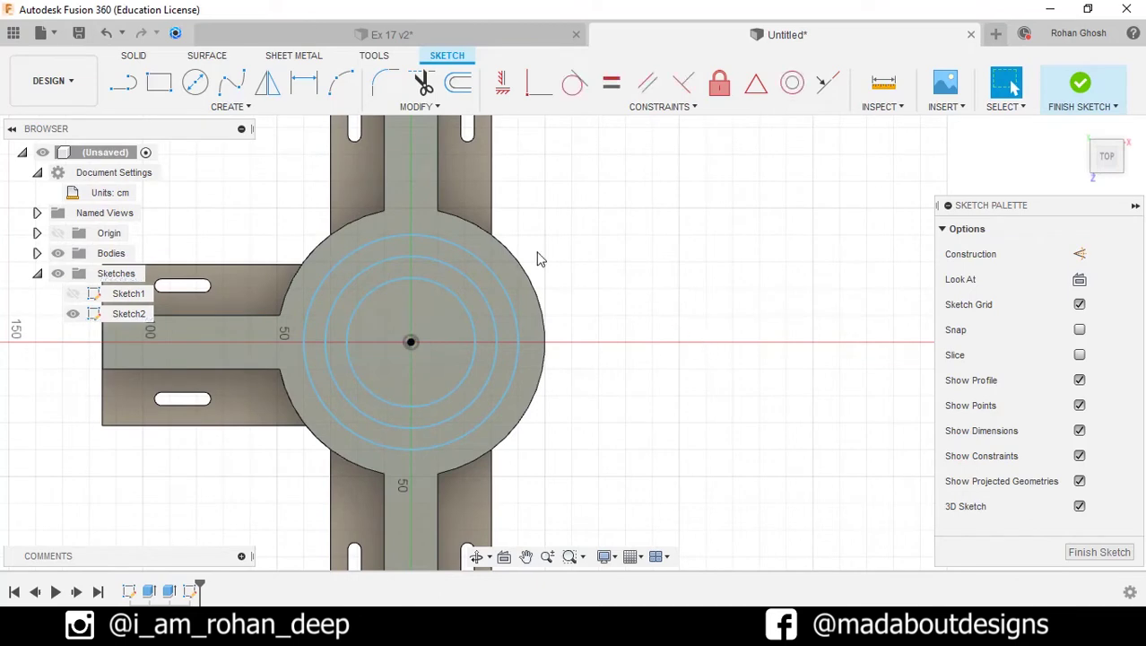
left_click(193, 81)
scroll(428, 317, "up", 2)
scroll(428, 318, "up", 1)
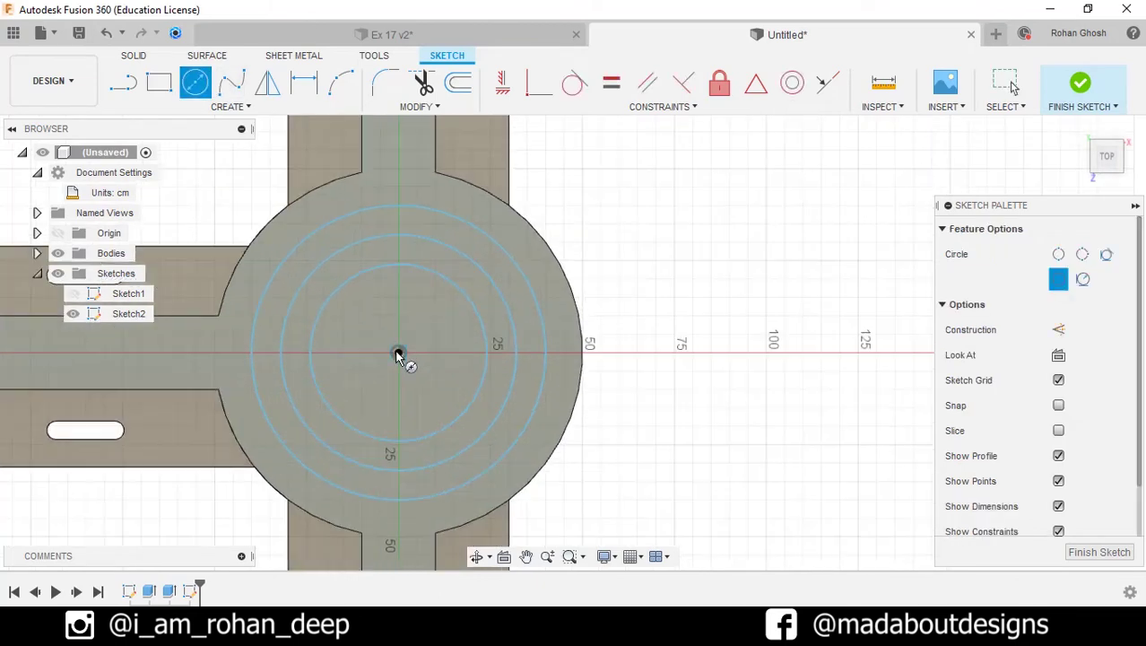
left_click(398, 353)
type("15")
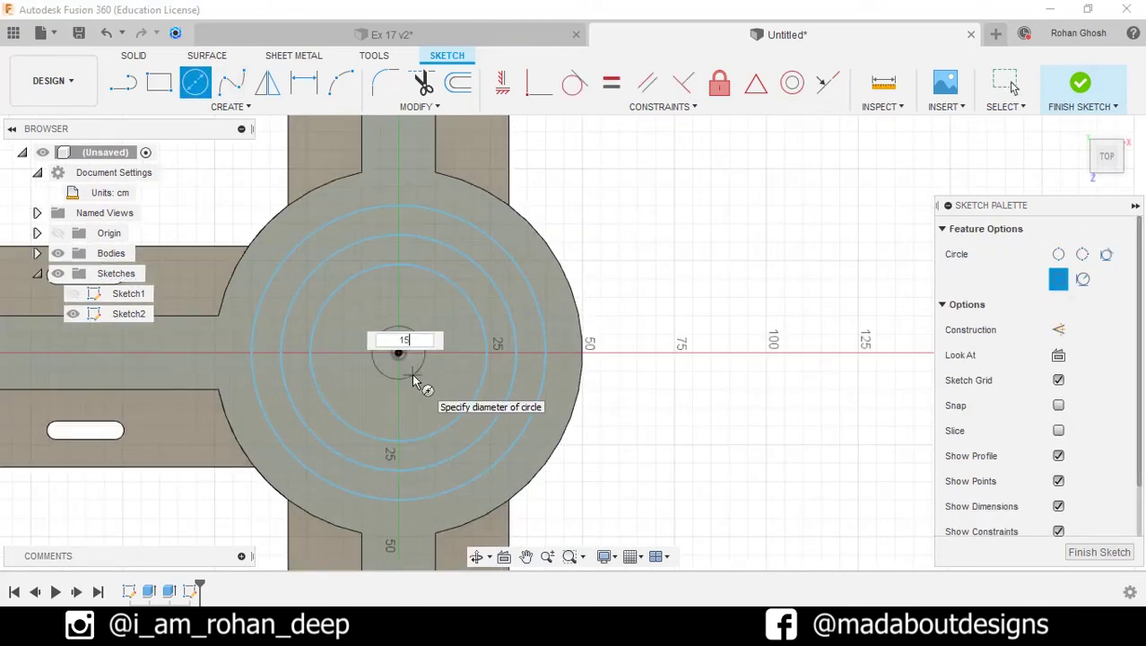
key("Return")
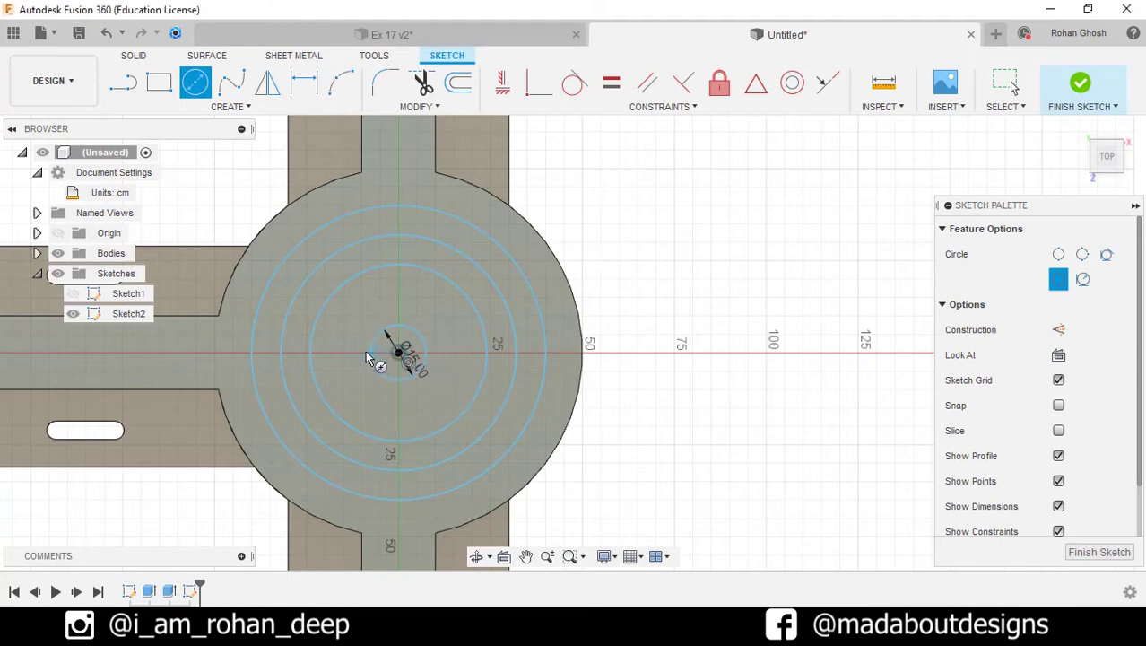
left_click(281, 353)
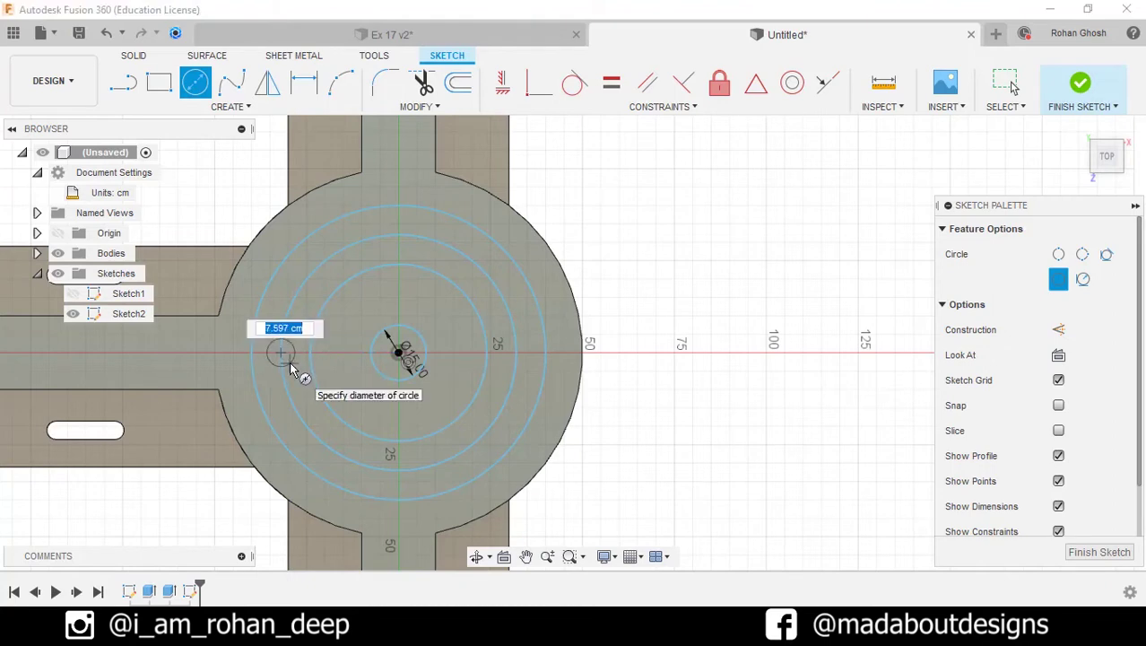
type("15")
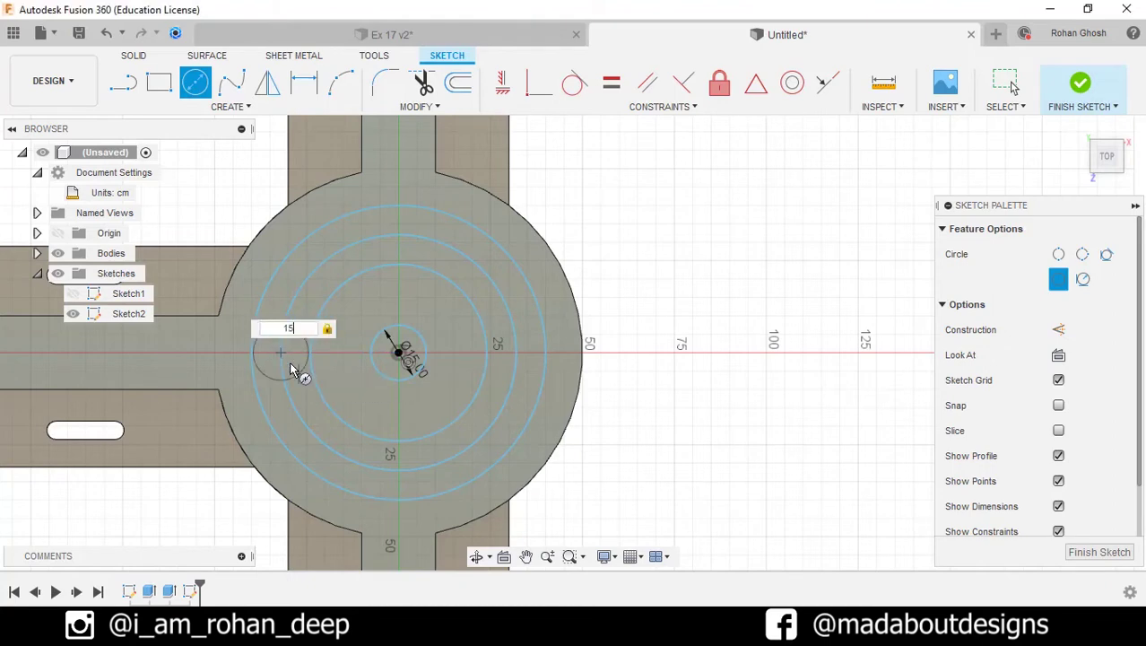
key("Return")
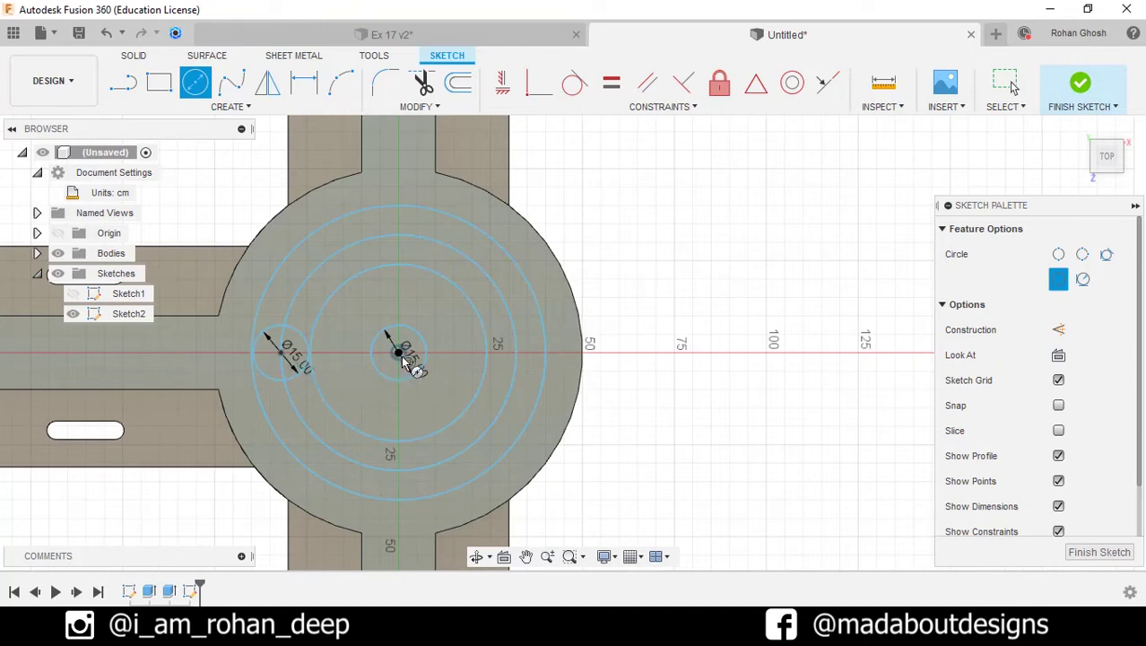
Draw 16 cm circles centred on the middle ring's lower and upper crossings with the vertical axis, each reaching the inner and outer rings
left_click(397, 472)
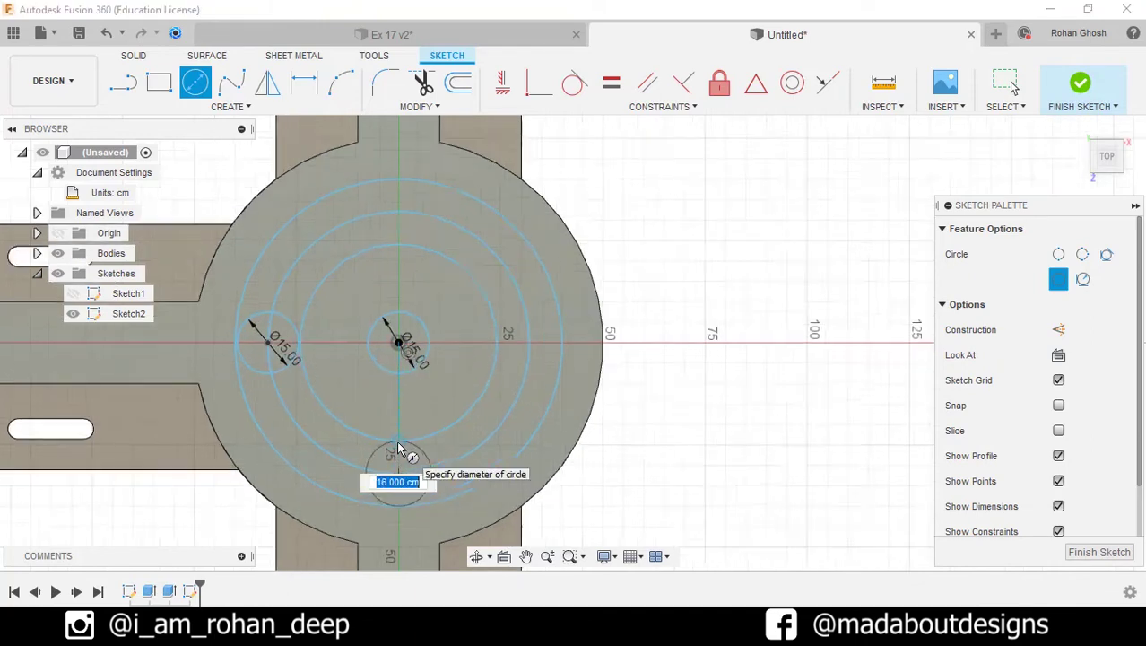
scroll(396, 441, "up", 3)
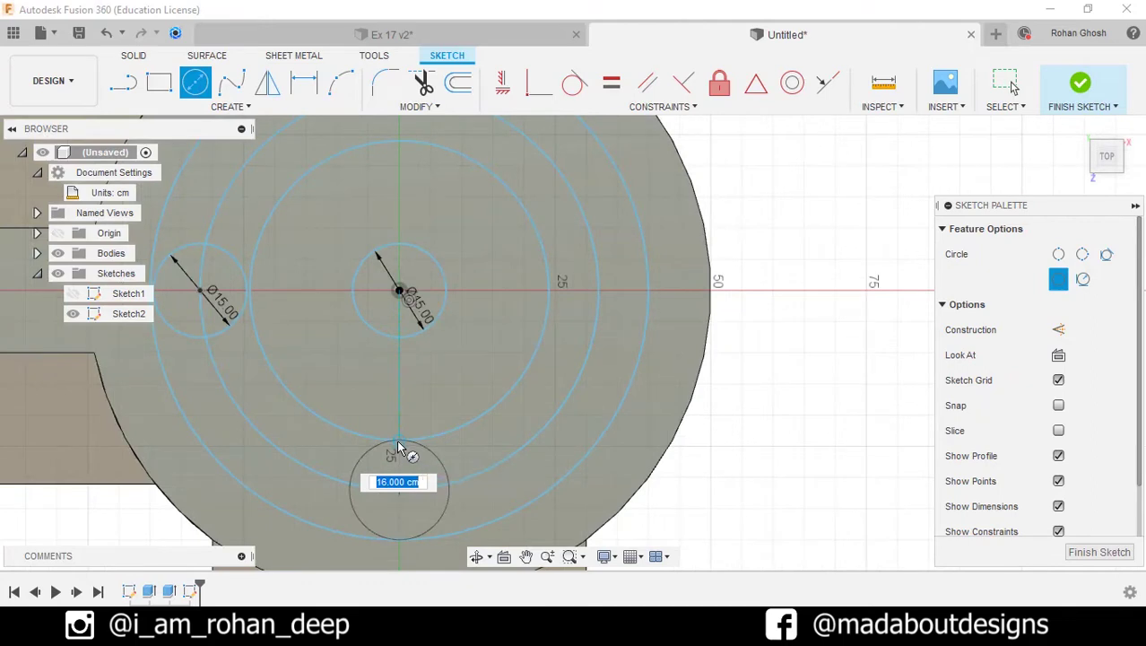
left_click(400, 541)
scroll(414, 377, "down", 2)
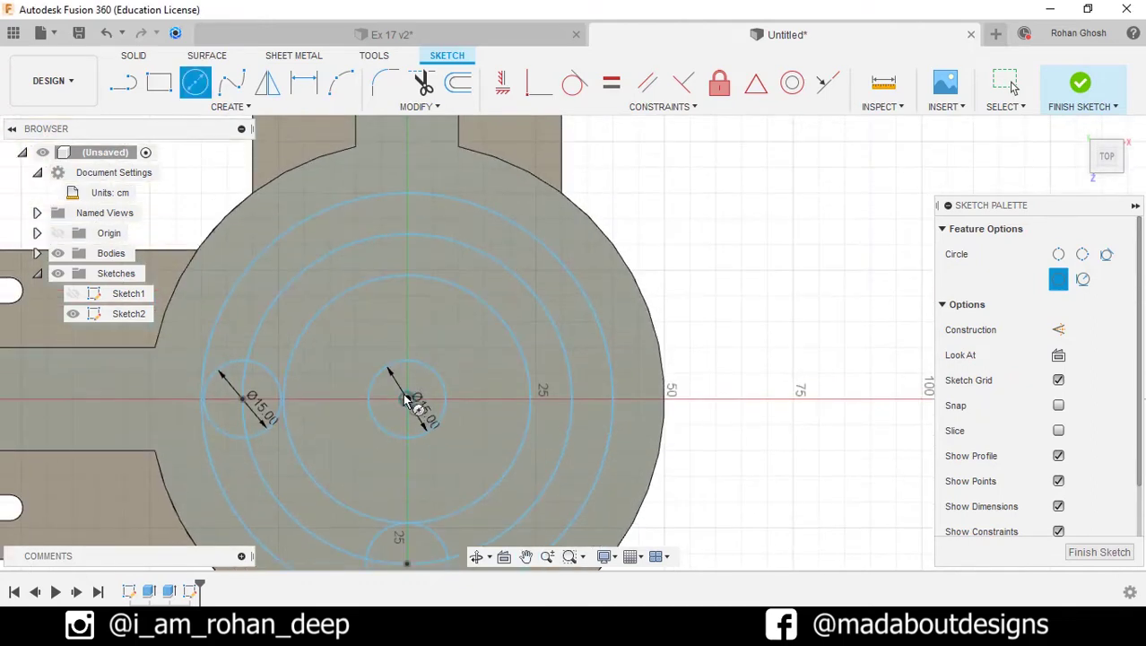
left_click(404, 234)
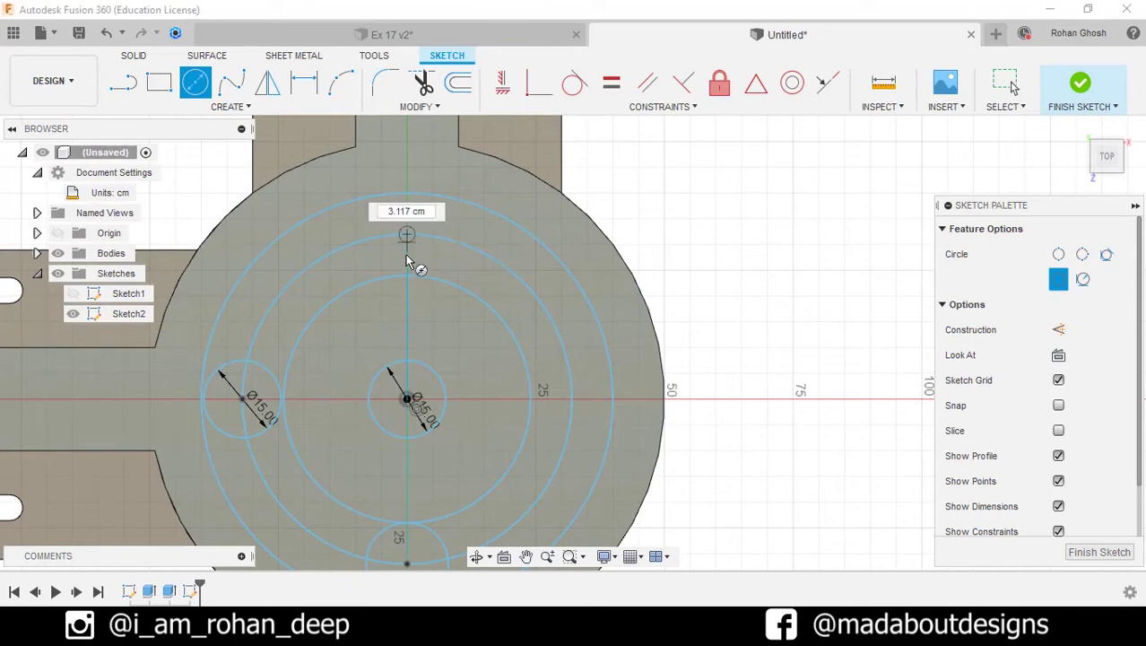
left_click(405, 274)
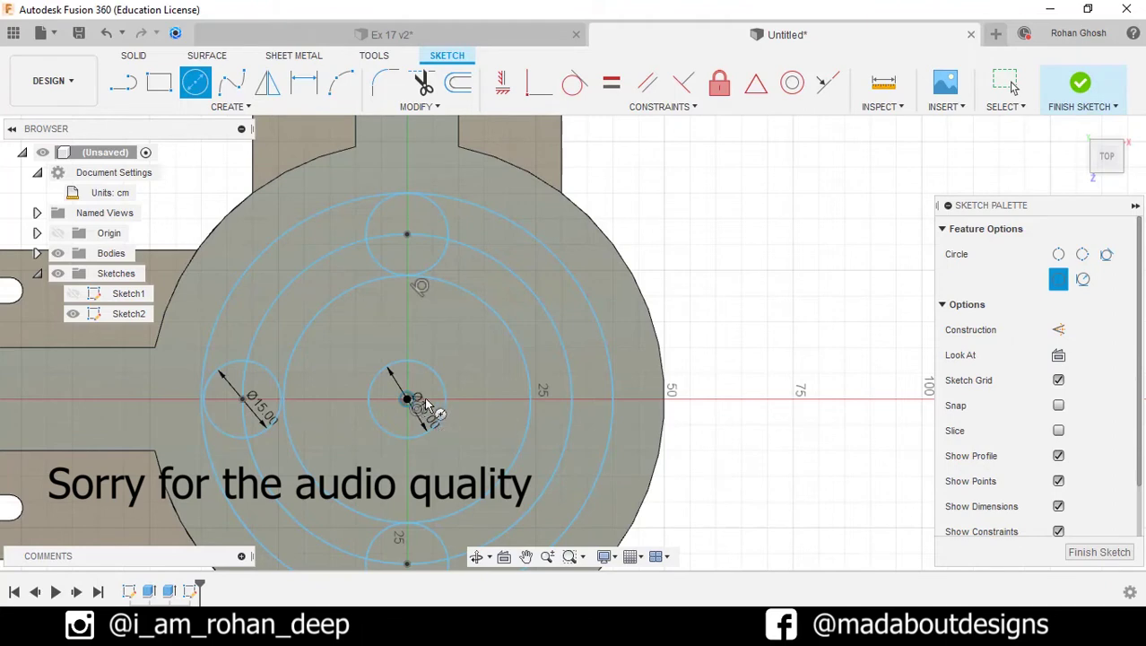
Draw a 10 cm diameter circle centred where the middle ring crosses the horizontal axis on the right
left_click(571, 399)
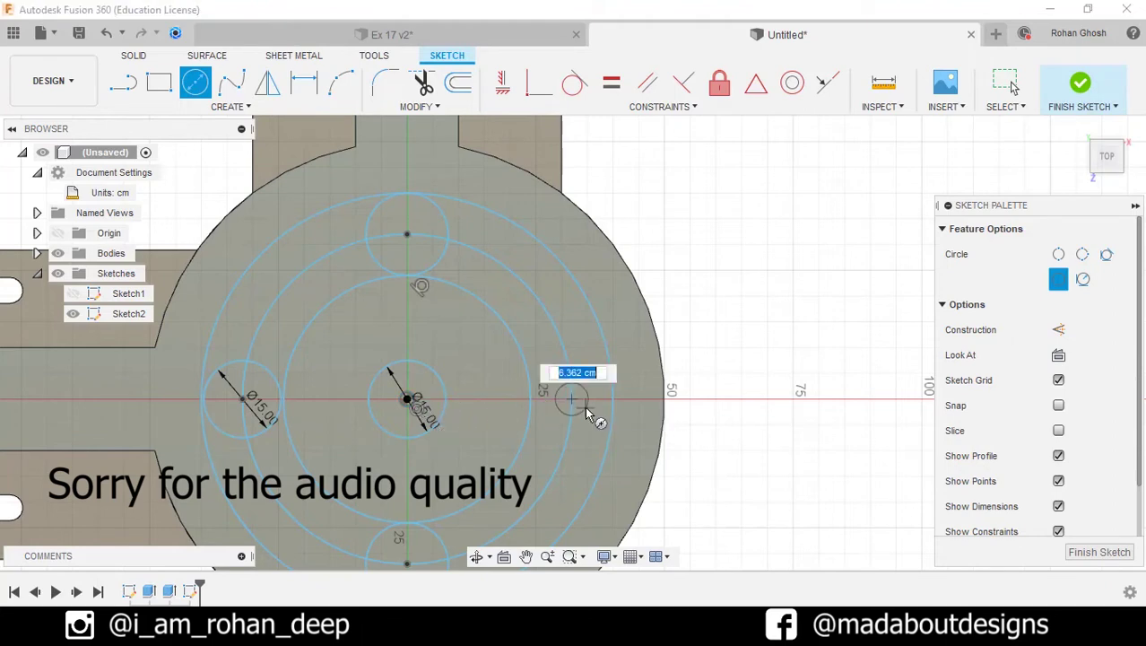
type("10")
key("Return")
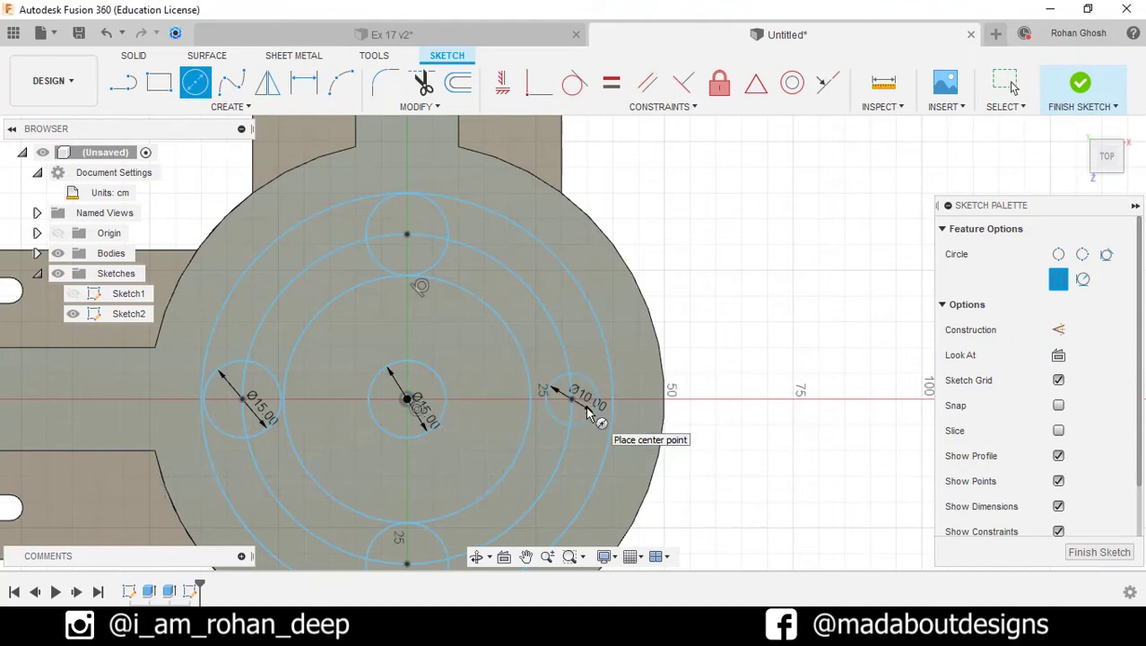
Draw 10 cm diameter circles centred inside the upper and lower 16 cm circles on the hub's vertical axis
left_click(407, 235)
type("10")
key("Return")
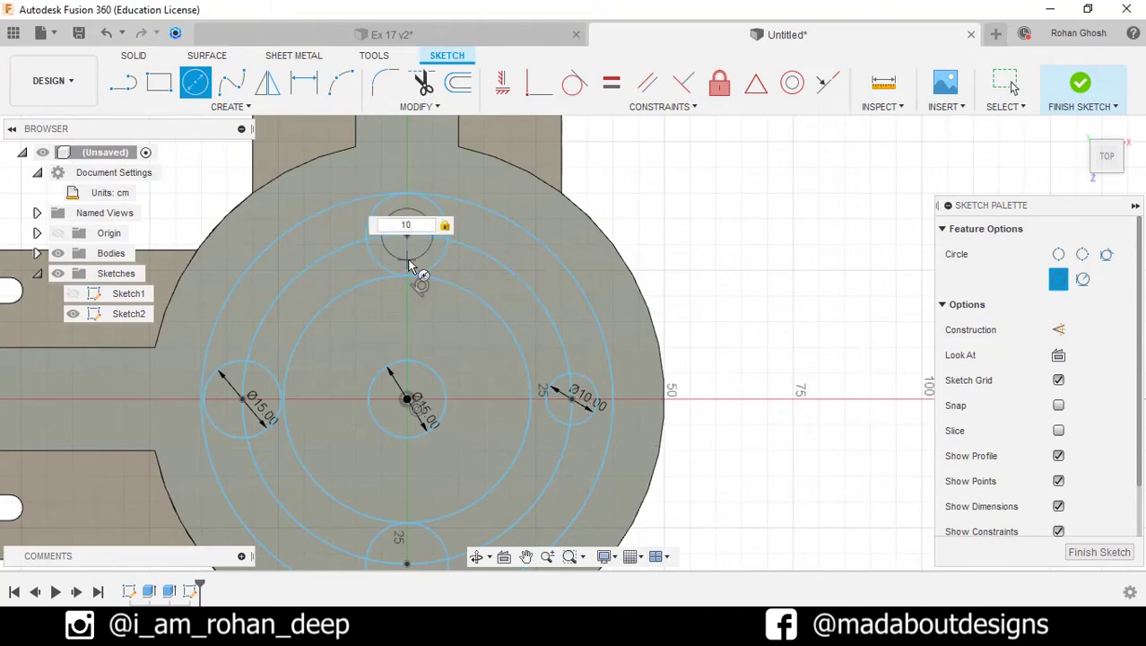
middle_click_drag(405, 503, 402, 397)
left_click(398, 458)
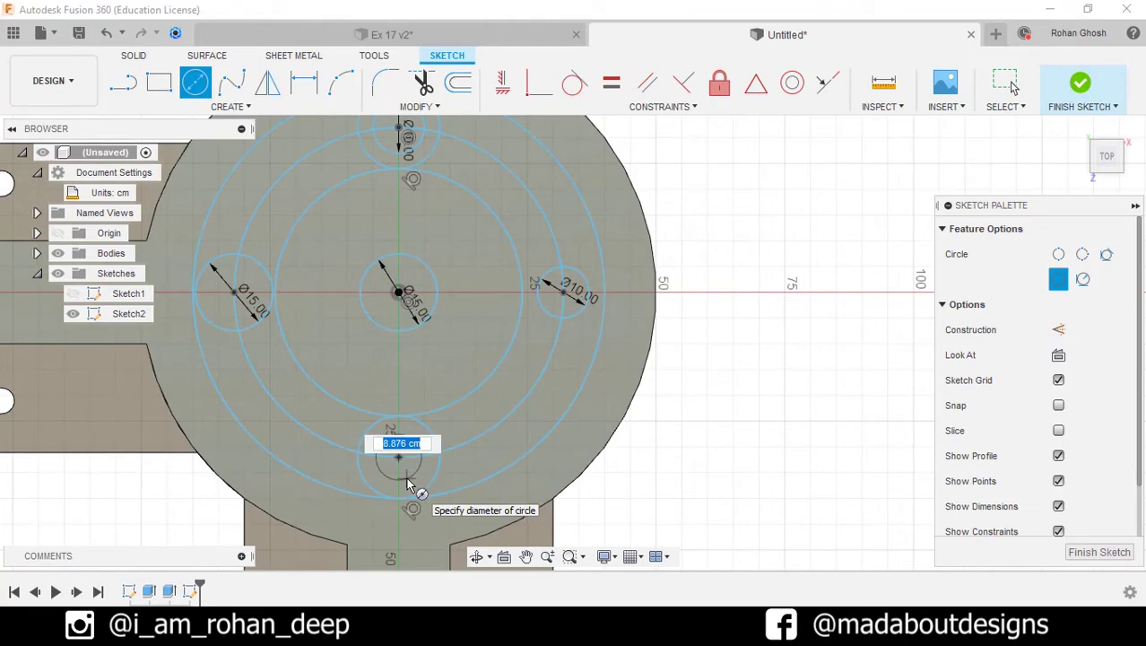
type("10")
key("Return")
Draw concentric 63 cm and 25 cm diameter circles on the horizontal axis, clear of the hub on its right side
scroll(717, 408, "down", 3)
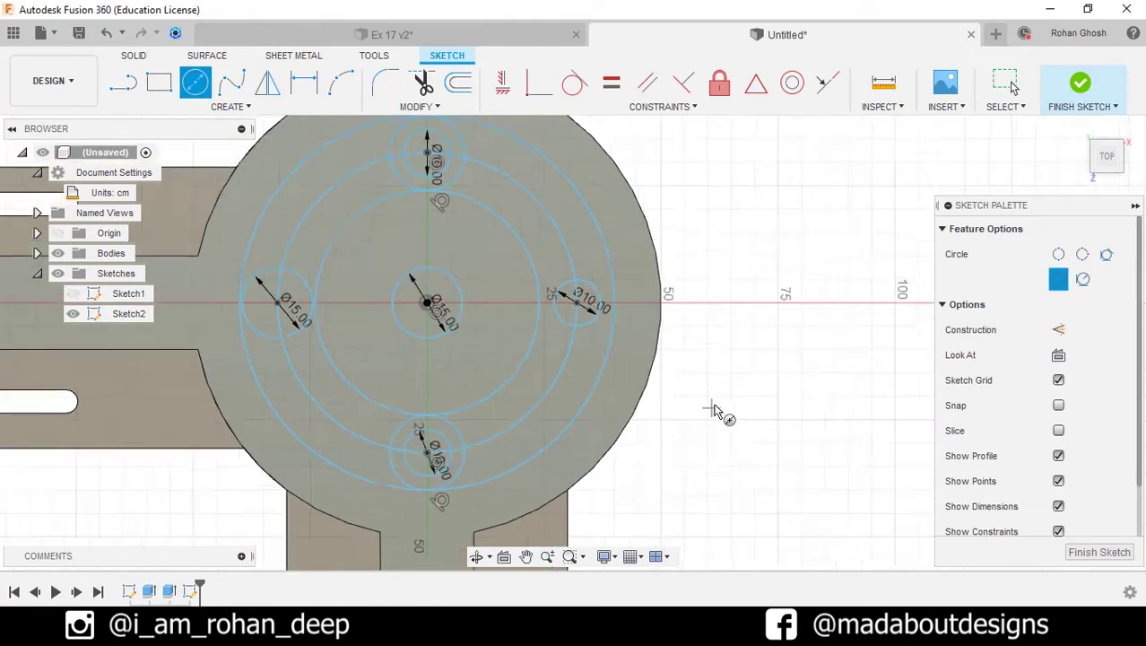
scroll(704, 401, "down", 2)
mouse_move(704, 401)
middle_mouse_down()
mouse_move(601, 389)
mouse_move(531, 404)
middle_mouse_up()
scroll(531, 403, "down", 1)
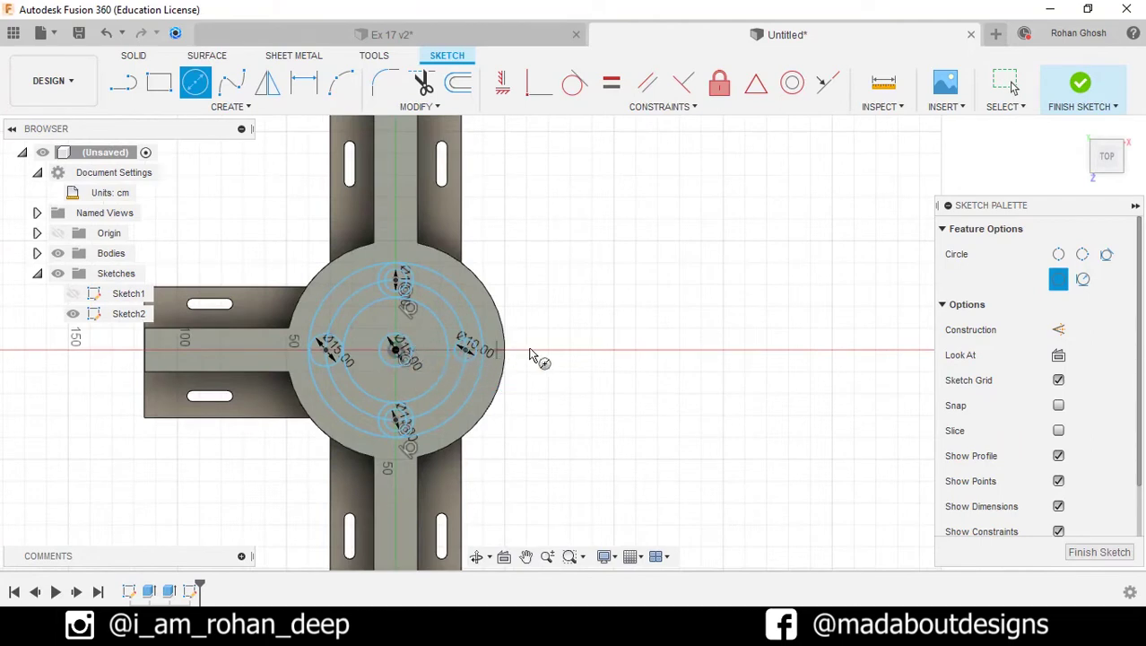
left_click(725, 350)
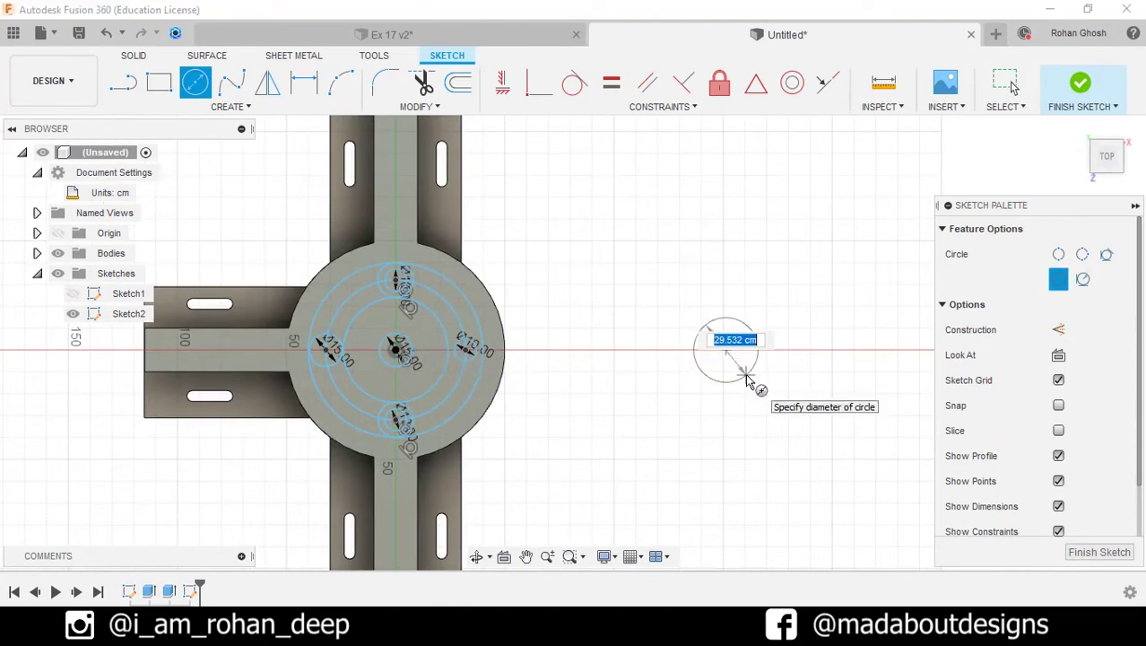
type("63")
key("Return")
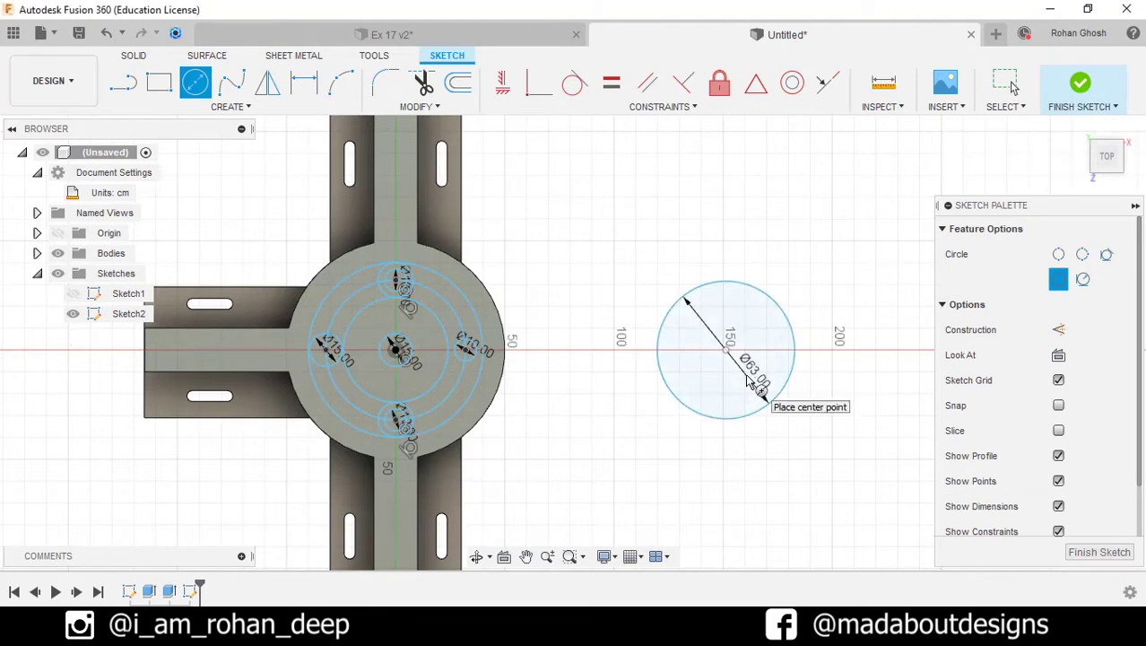
left_click(724, 352)
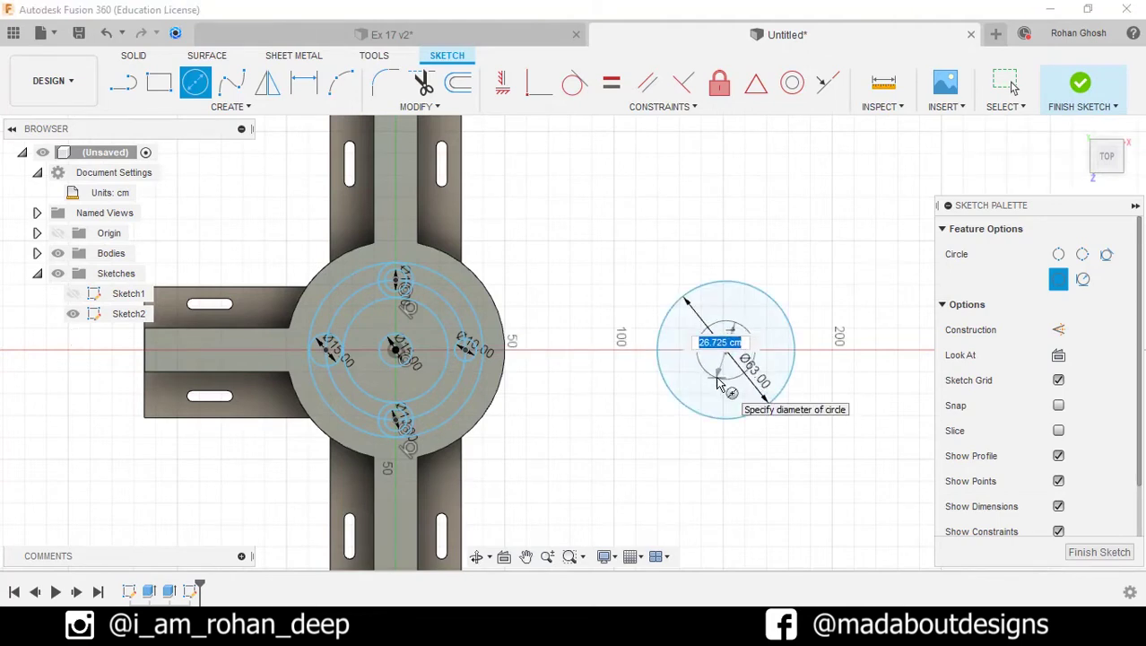
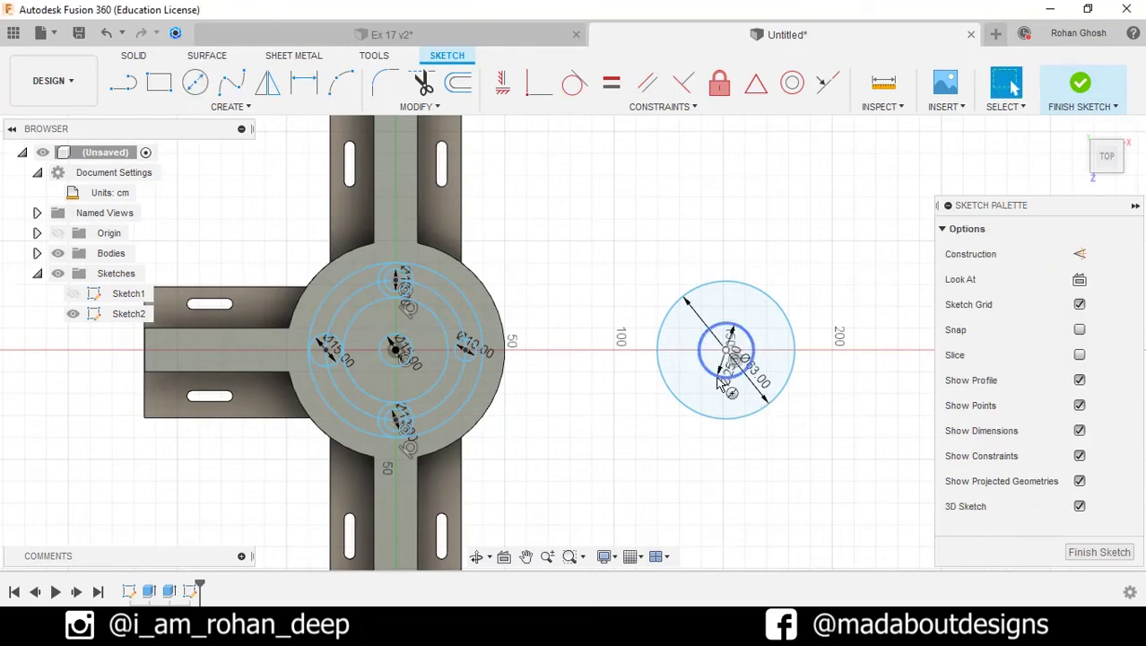
Hide the sketch dimensions and set the distance from the left arm's end edge to the 63 cm circle's centre to 237 cm
left_click(1079, 432)
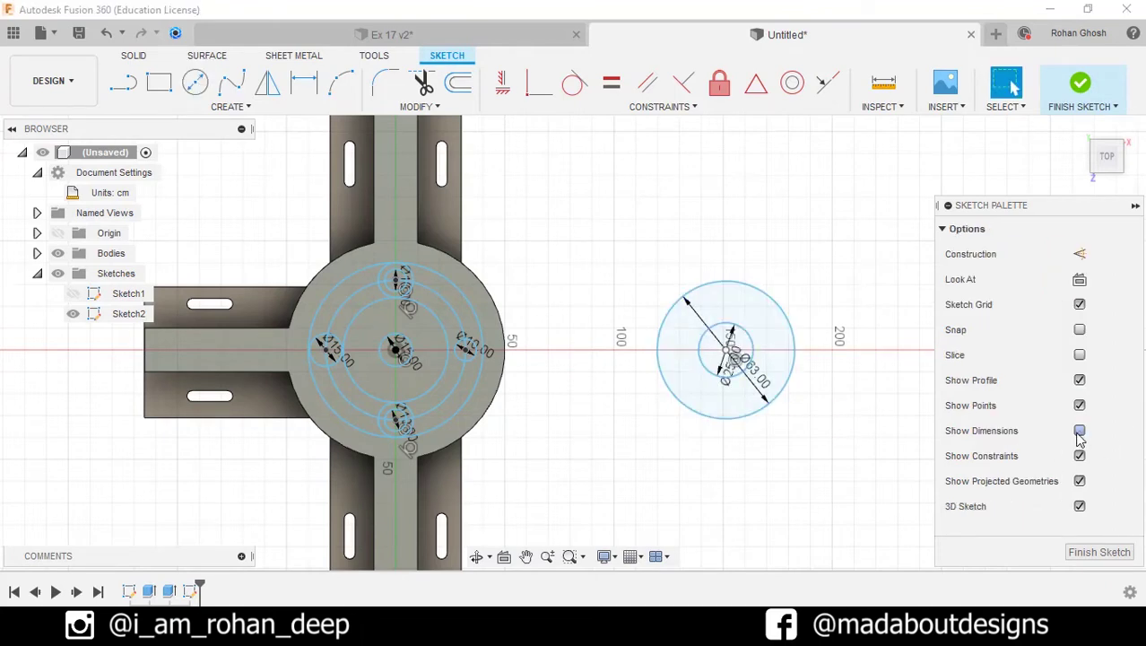
scroll(798, 476, "down", 2)
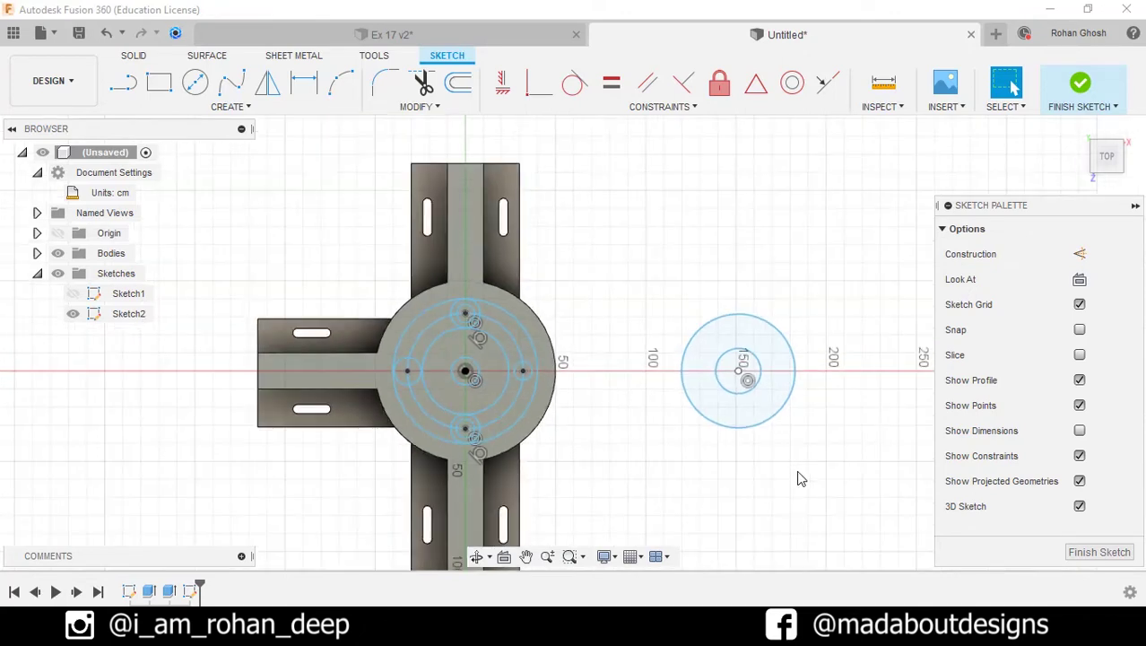
left_click(304, 83)
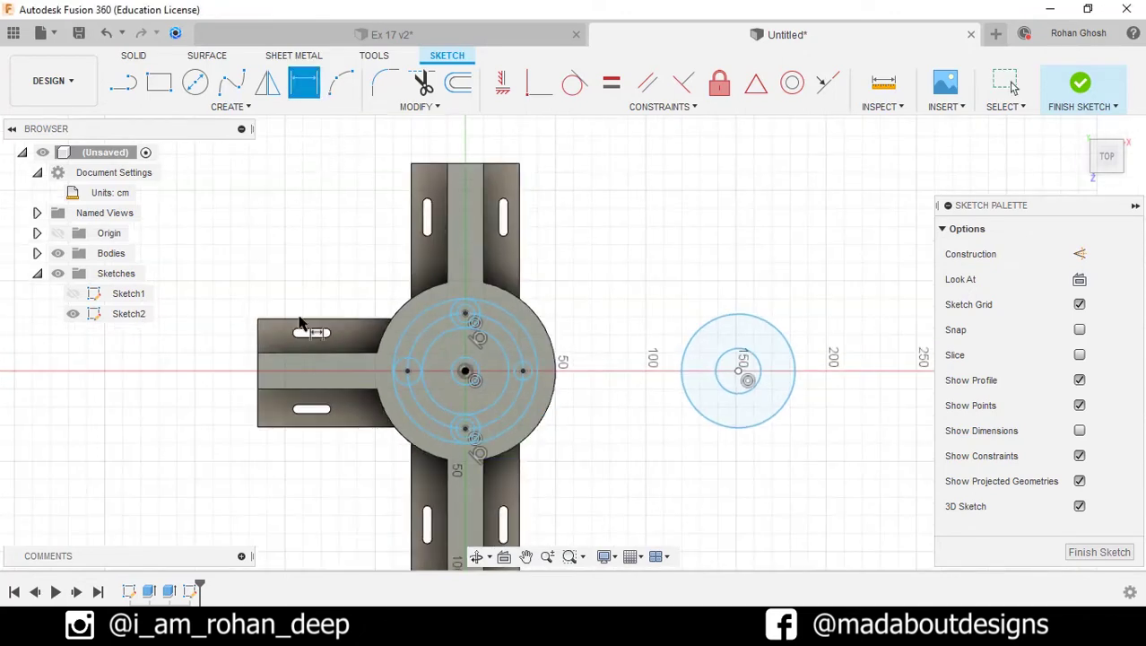
left_click(262, 375)
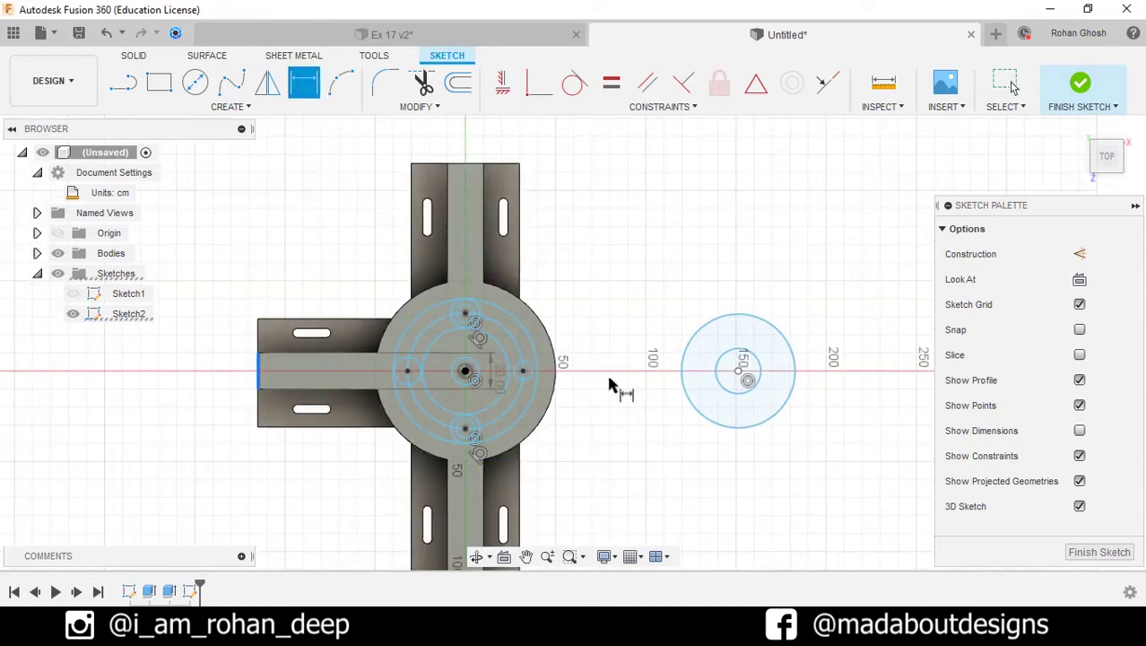
left_click(738, 371)
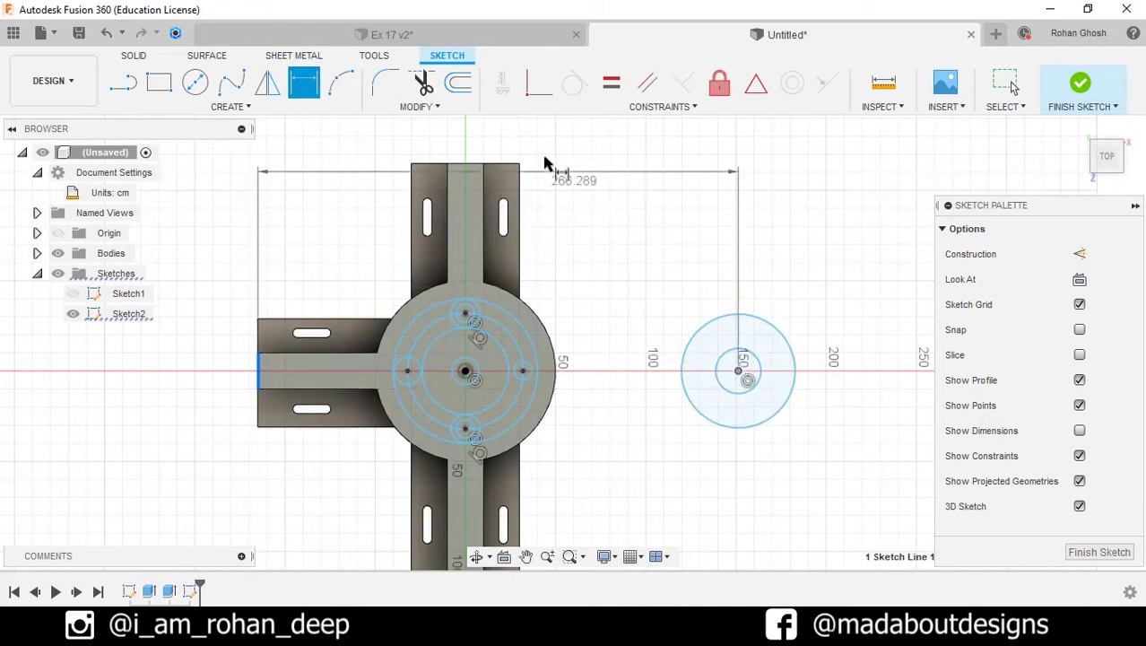
left_click(518, 145)
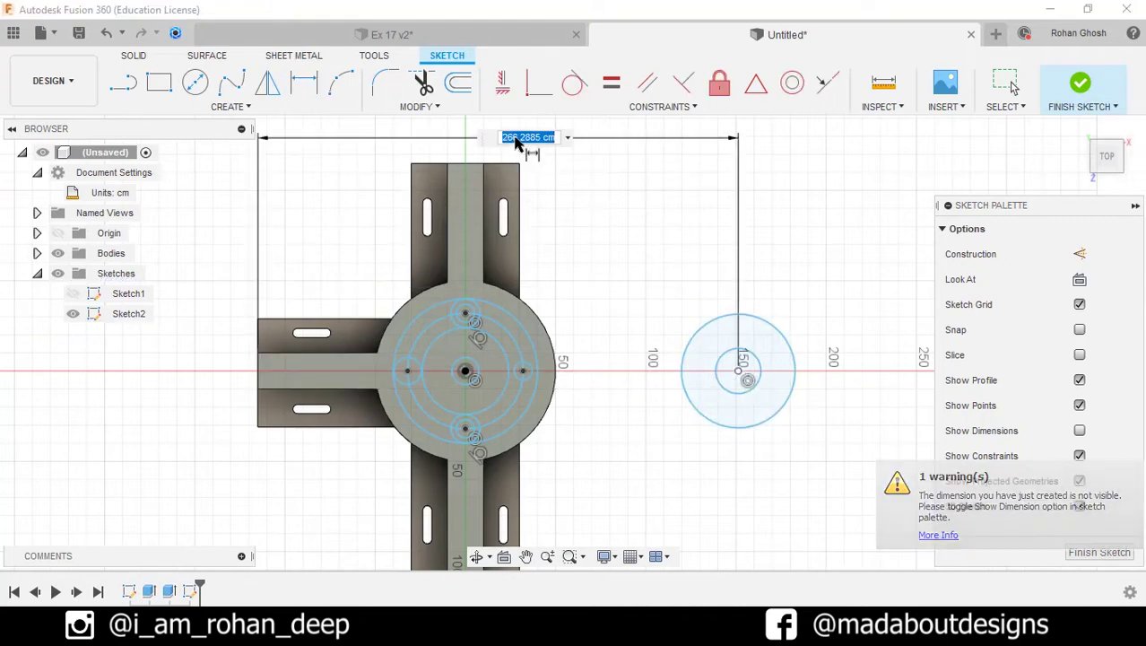
type("237")
key("Return")
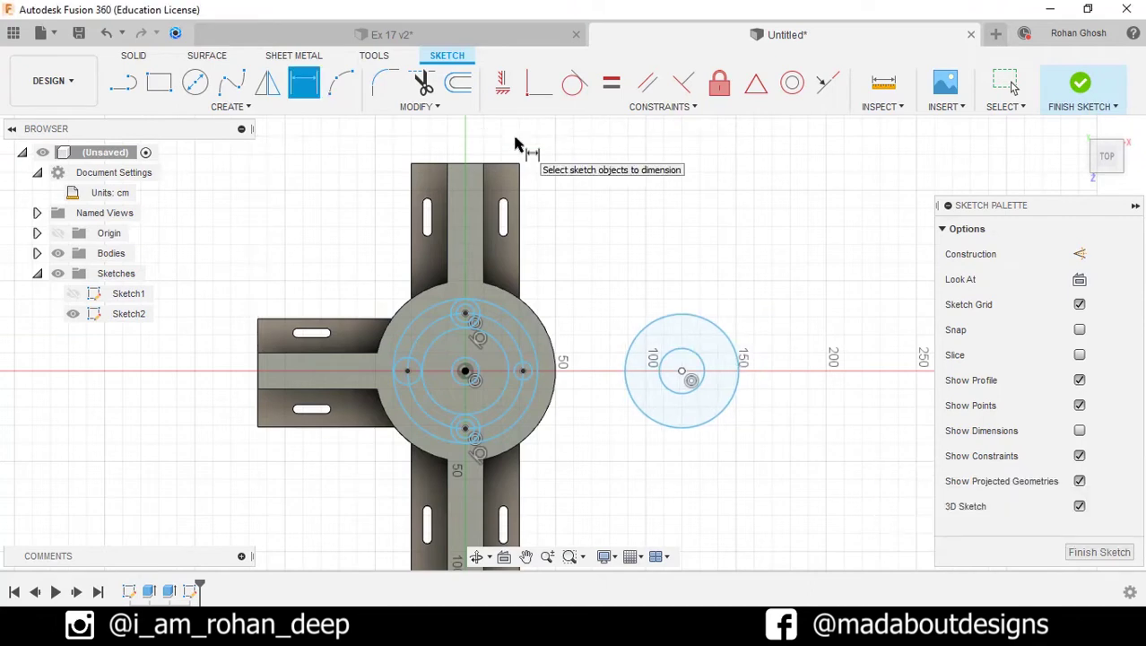
Draw a line from the upper part of the hub's outer ring to the top of the 63 cm circle
left_click(126, 84)
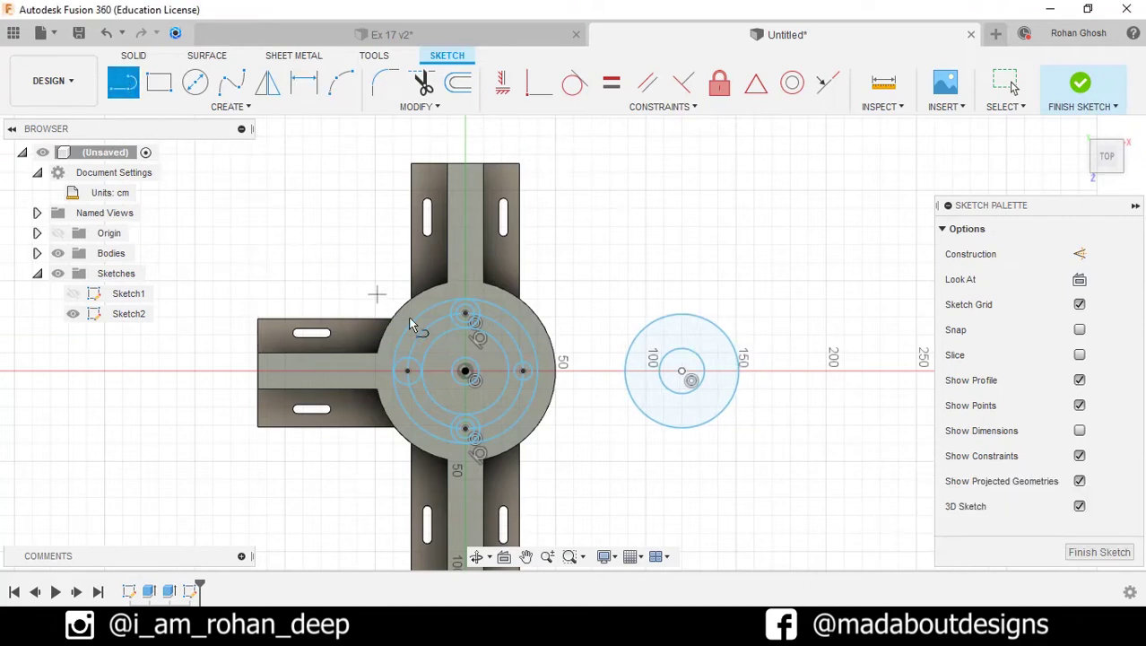
scroll(507, 335, "up", 2)
scroll(444, 289, "up", 3)
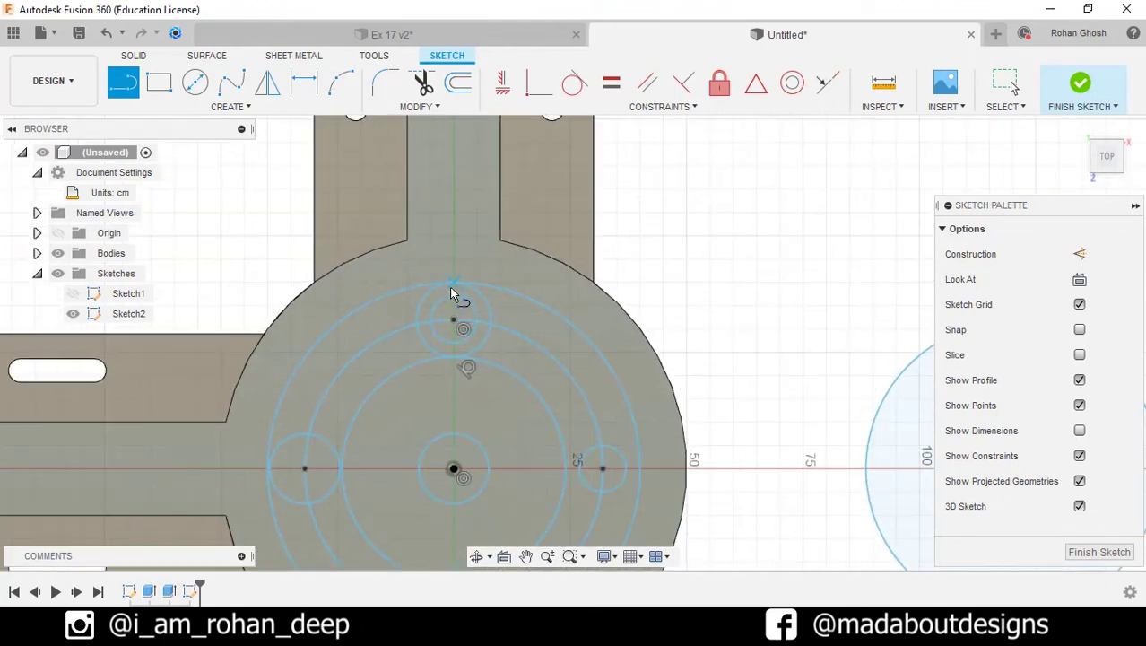
left_click(507, 291)
middle_click_drag(724, 300, 424, 261)
double_click(707, 287)
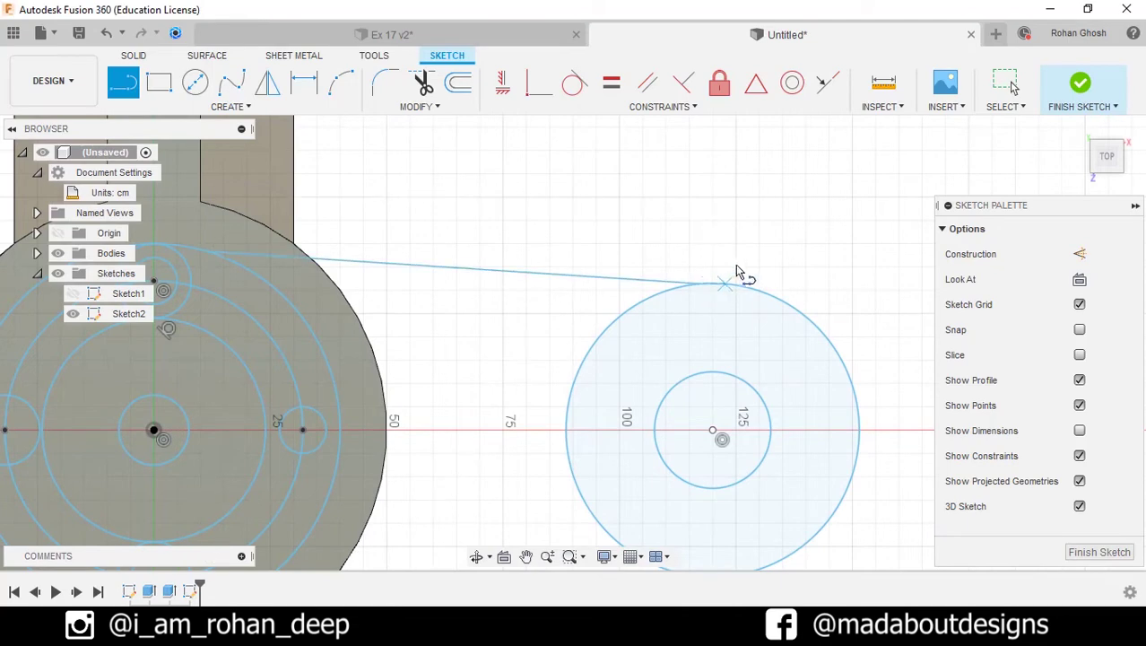
scroll(741, 256, "down", 2)
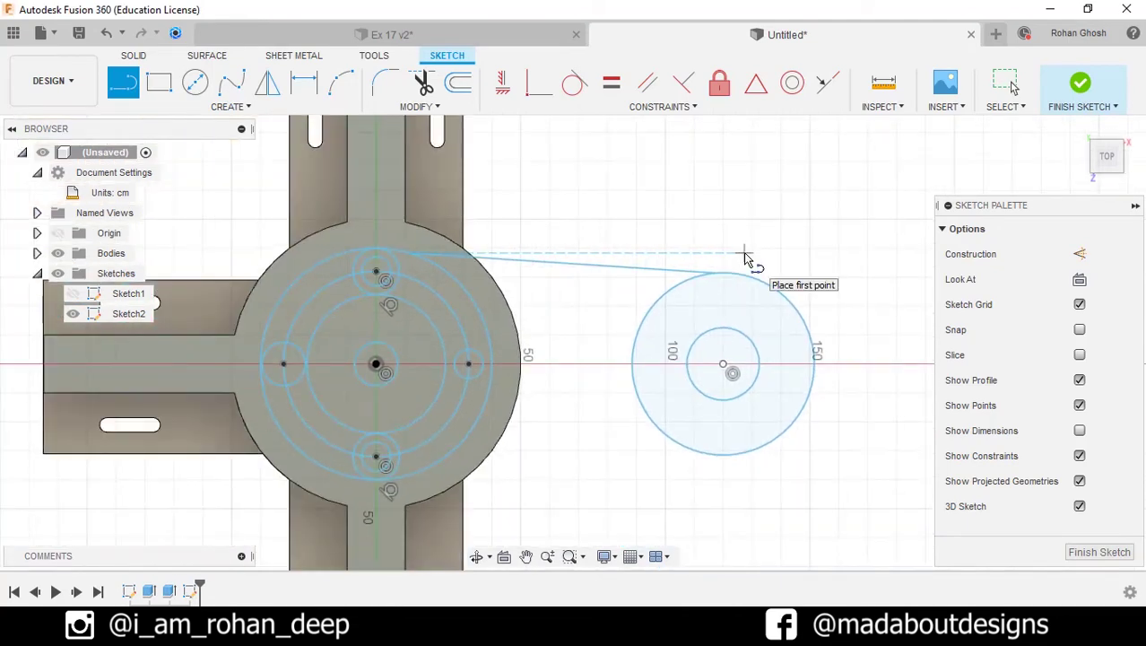
key("Escape")
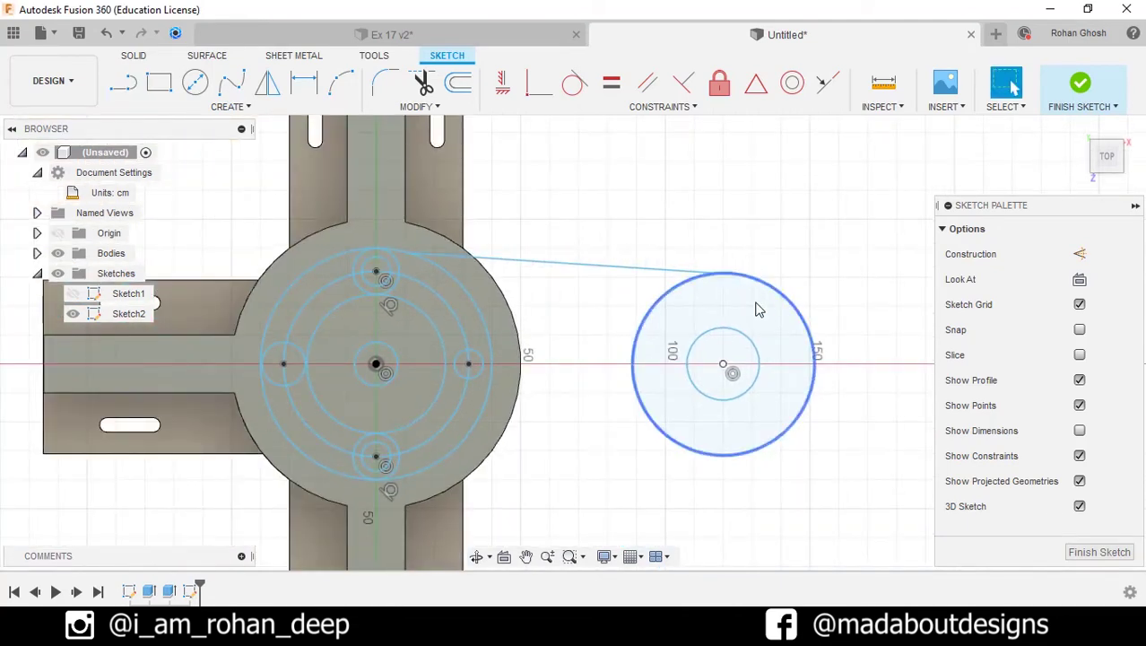
Apply Fix constraints to the hub centre and the 63 cm circle's centre, and to the 15 cm central and 25 cm circles
left_click(724, 365)
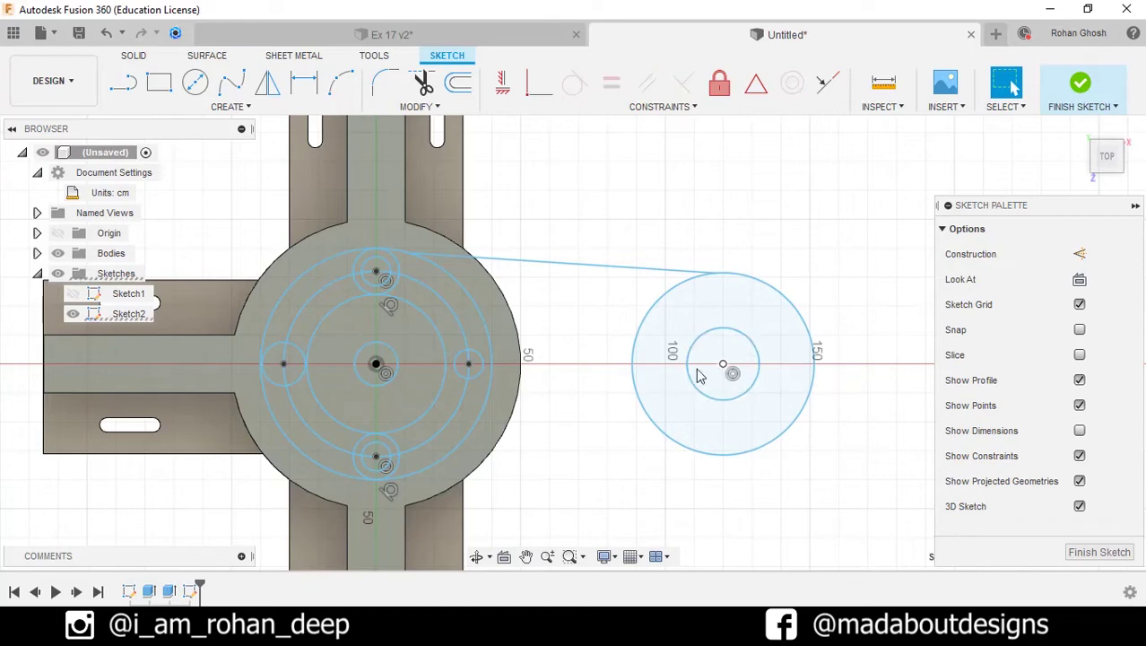
left_click(376, 365)
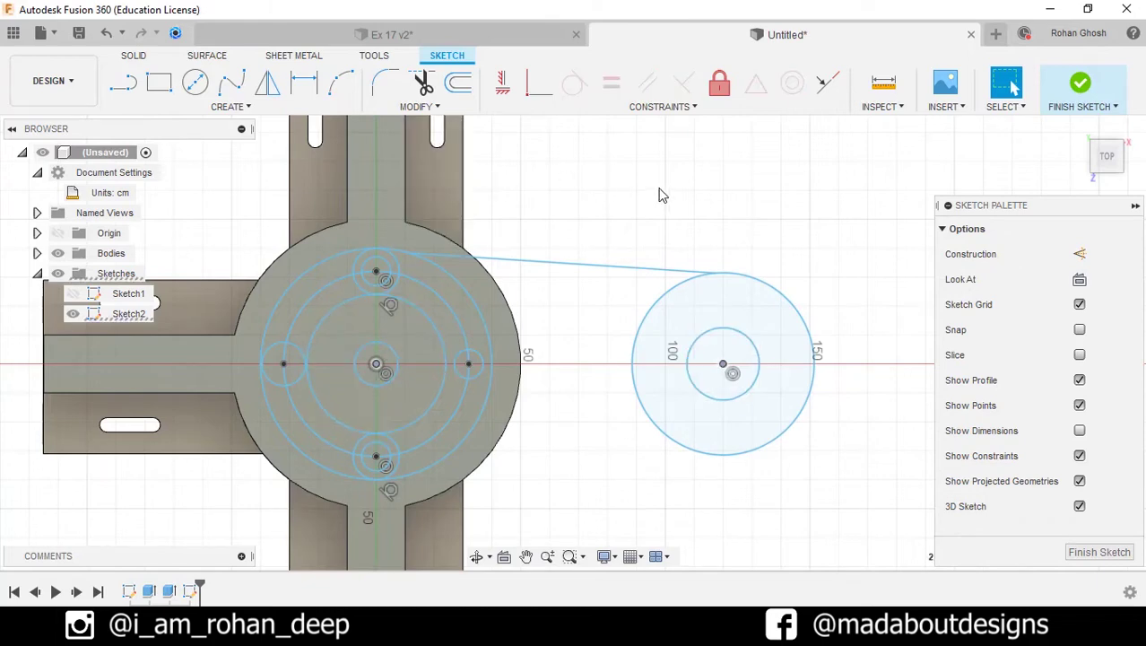
left_click(720, 85)
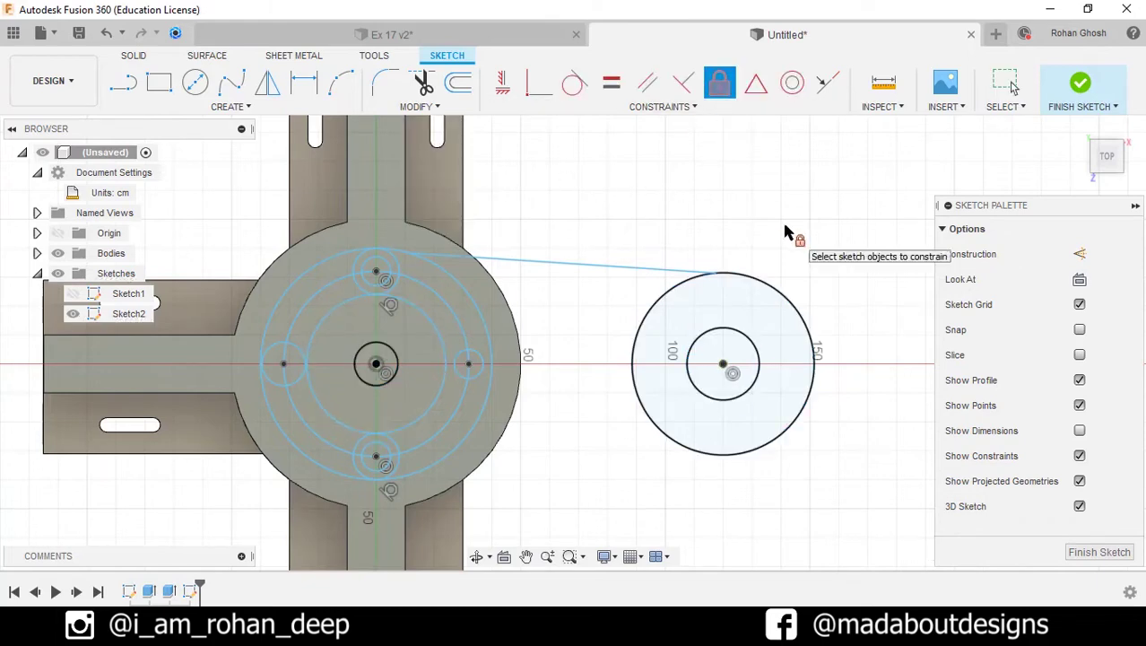
key("Escape")
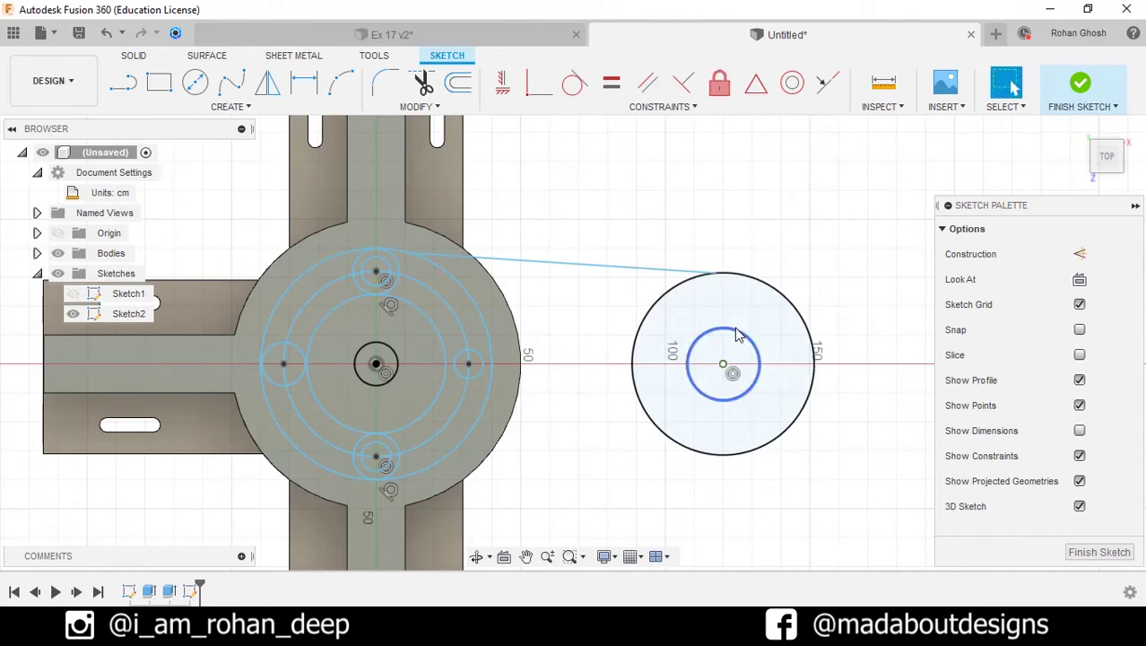
left_click(737, 334)
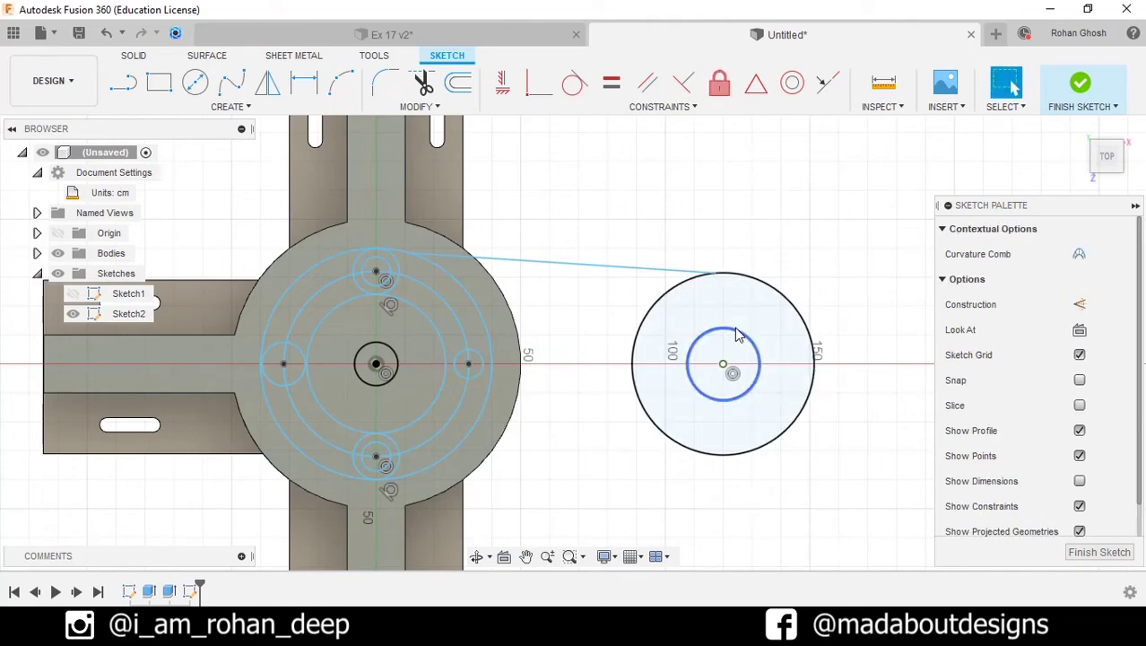
left_click(376, 344)
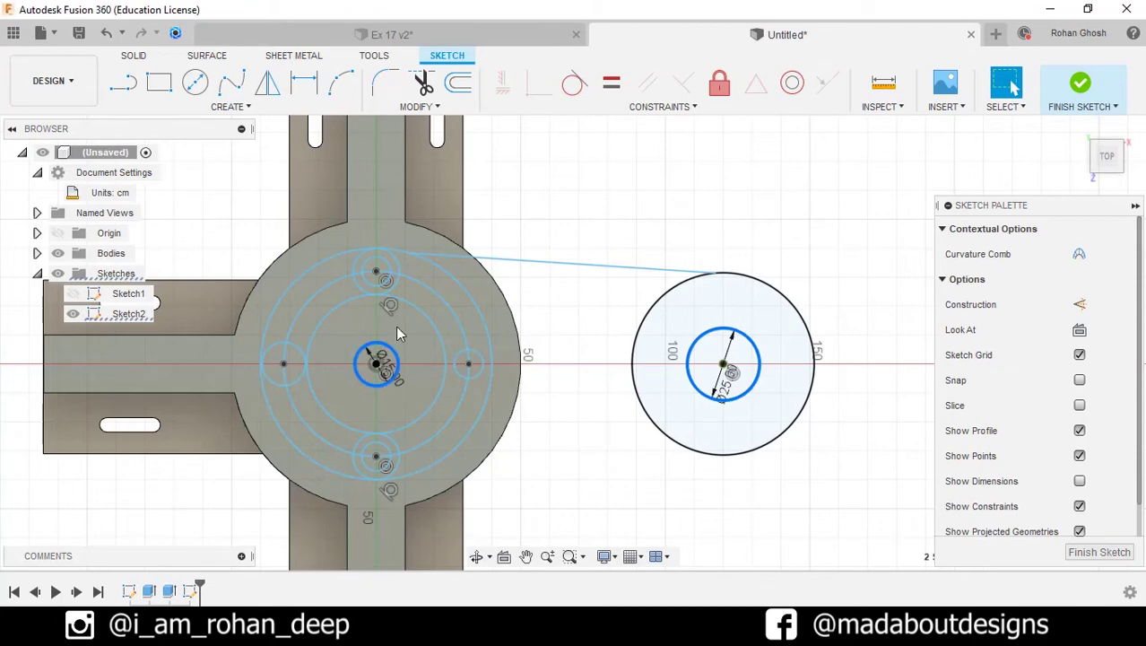
left_click(720, 85)
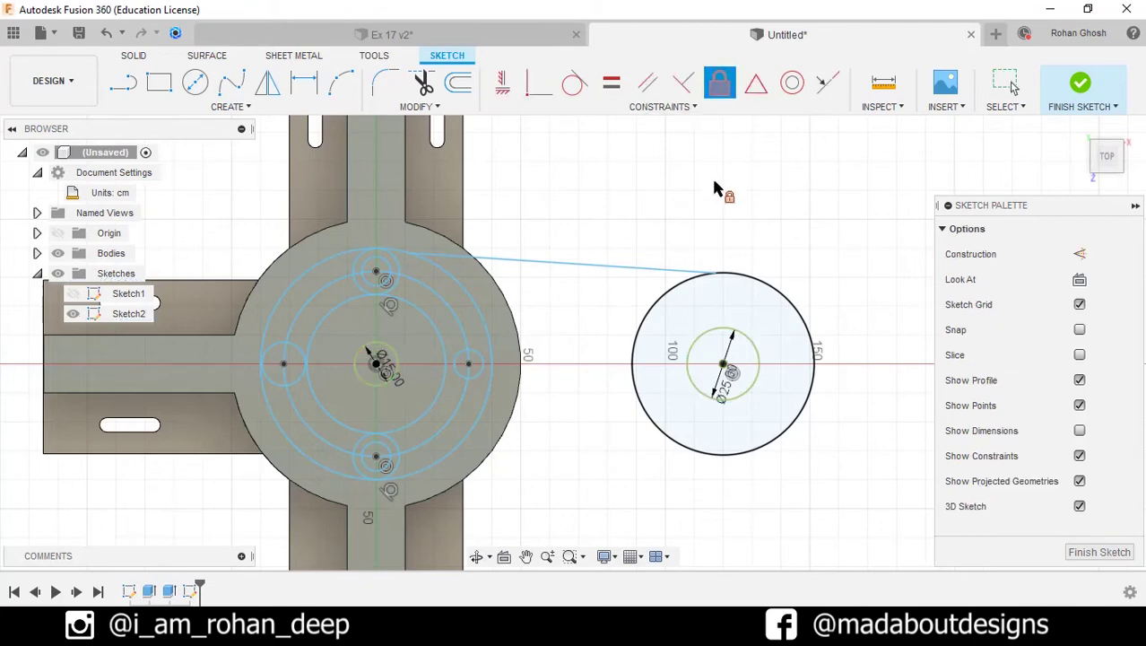
key("Escape")
Make the connecting line tangent to both the 63 cm circle and the hub's outer ring
left_click(583, 268)
left_click(680, 297)
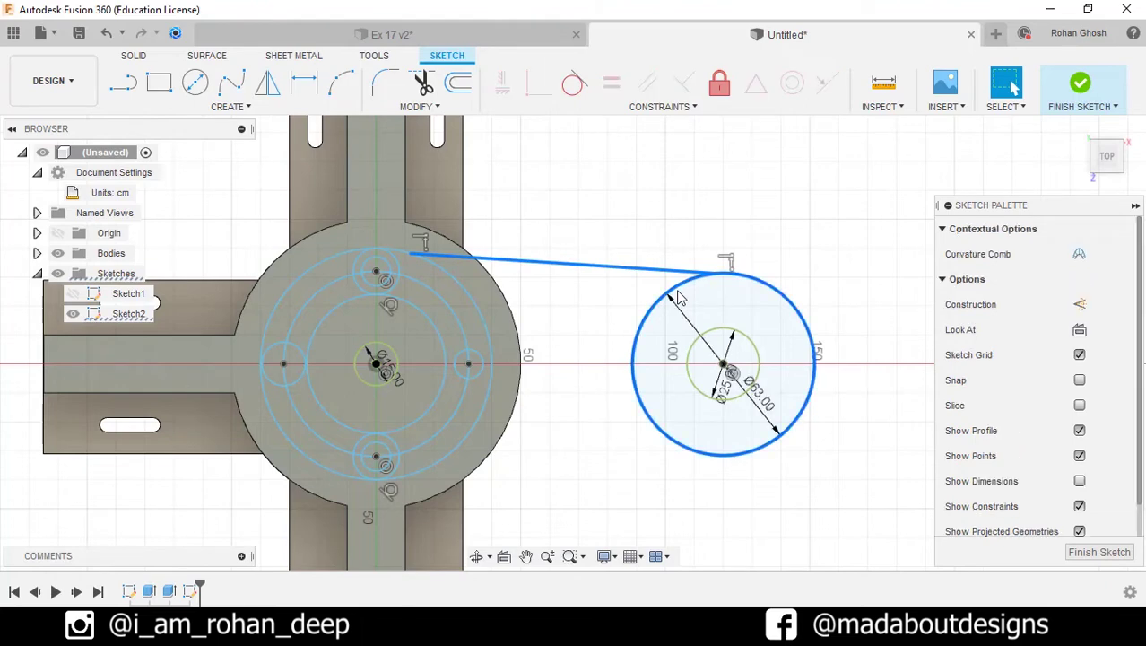
left_click(576, 85)
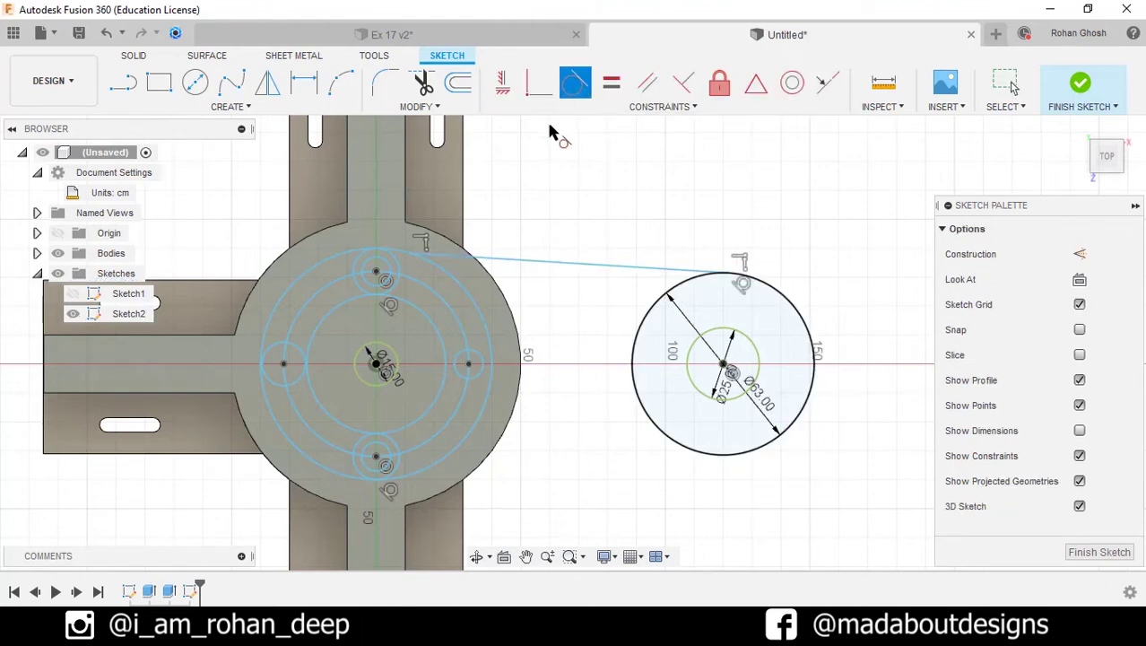
left_click(480, 305)
left_click(518, 266)
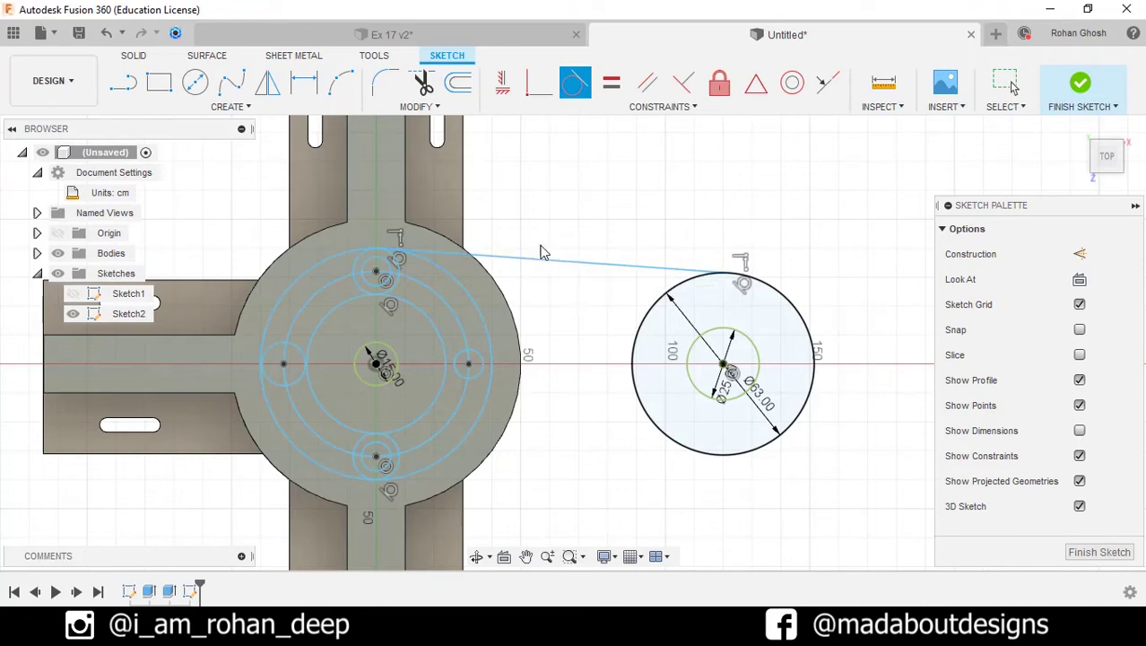
key("Escape")
Draw a horizontal construction line from the hub centre towards the 63 cm circle, ending just short of it
scroll(605, 194, "down", 1)
left_click(124, 83)
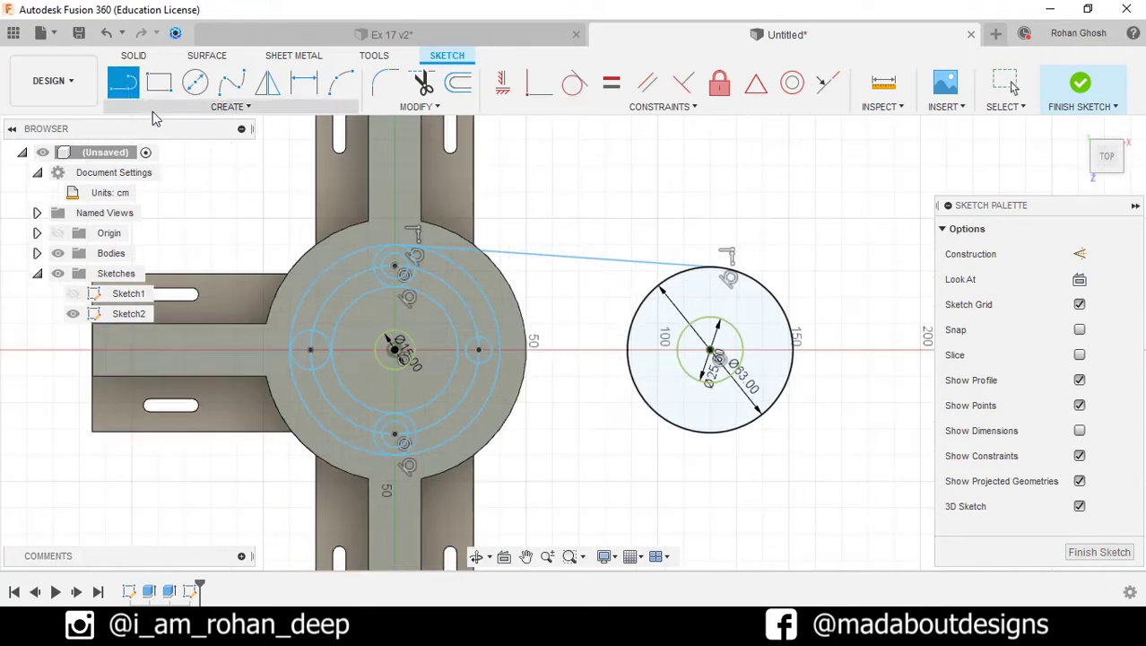
left_click(400, 350)
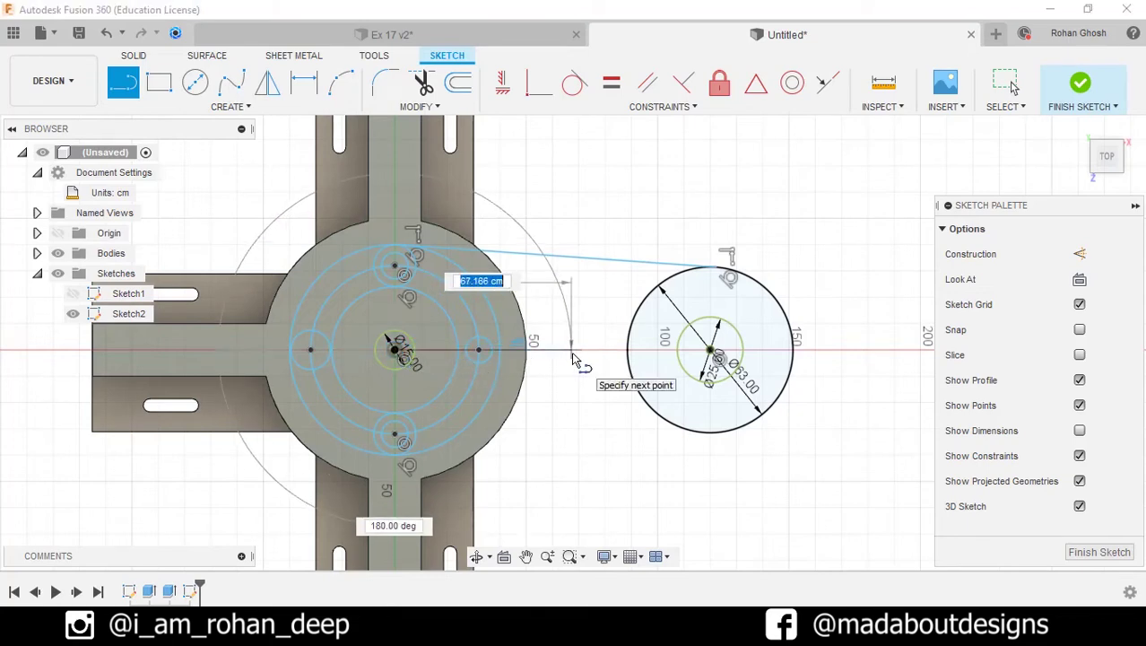
left_click(1079, 254)
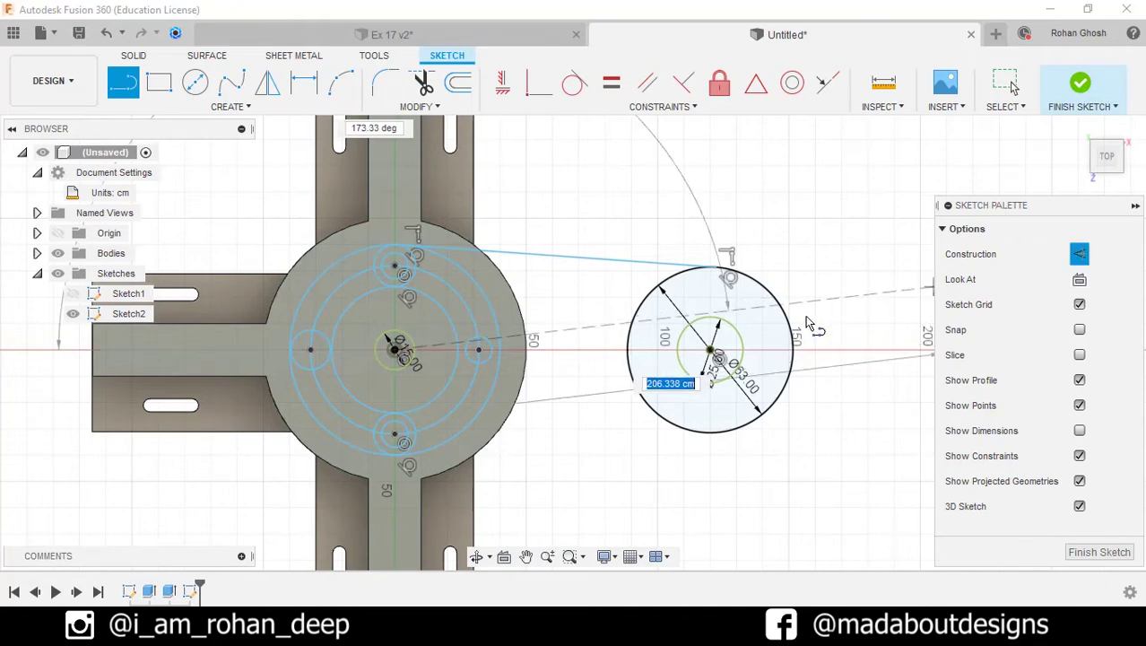
left_click(606, 350)
key("Escape")
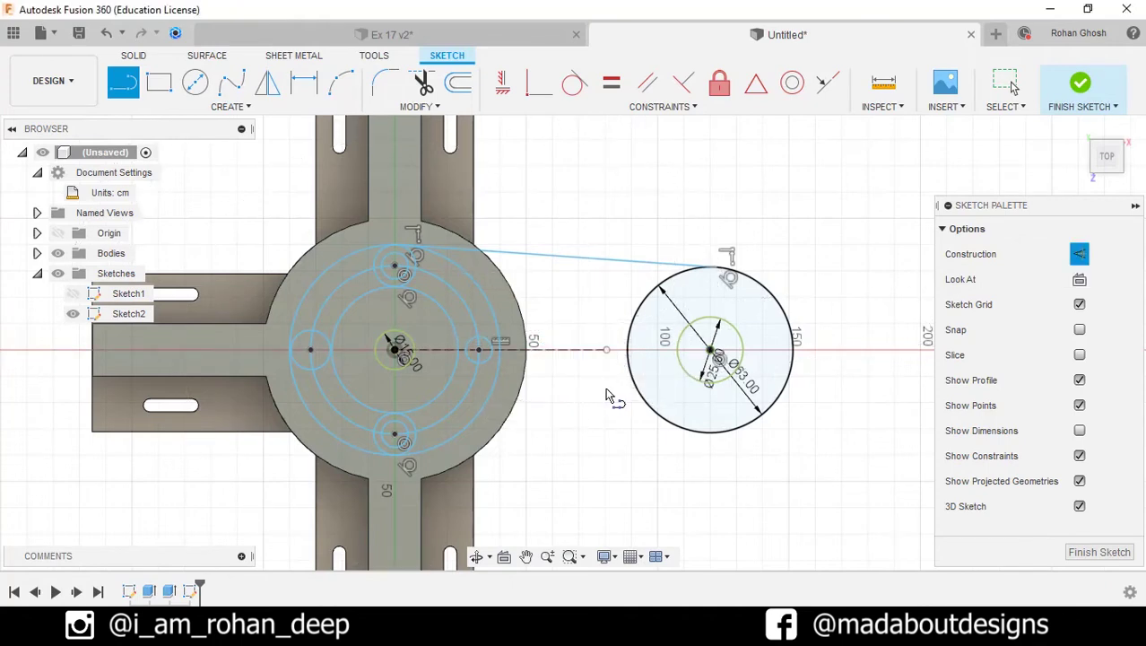
key("Escape")
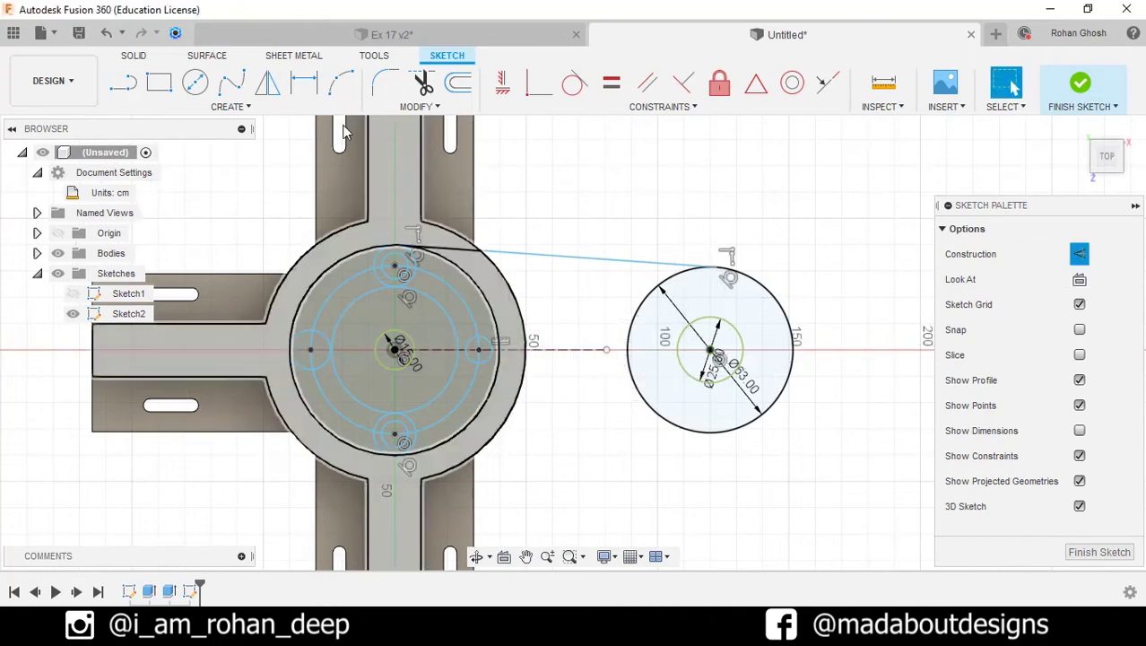
Mirror the tangent connecting line across the horizontal construction line to form the arm's other side
left_click(271, 85)
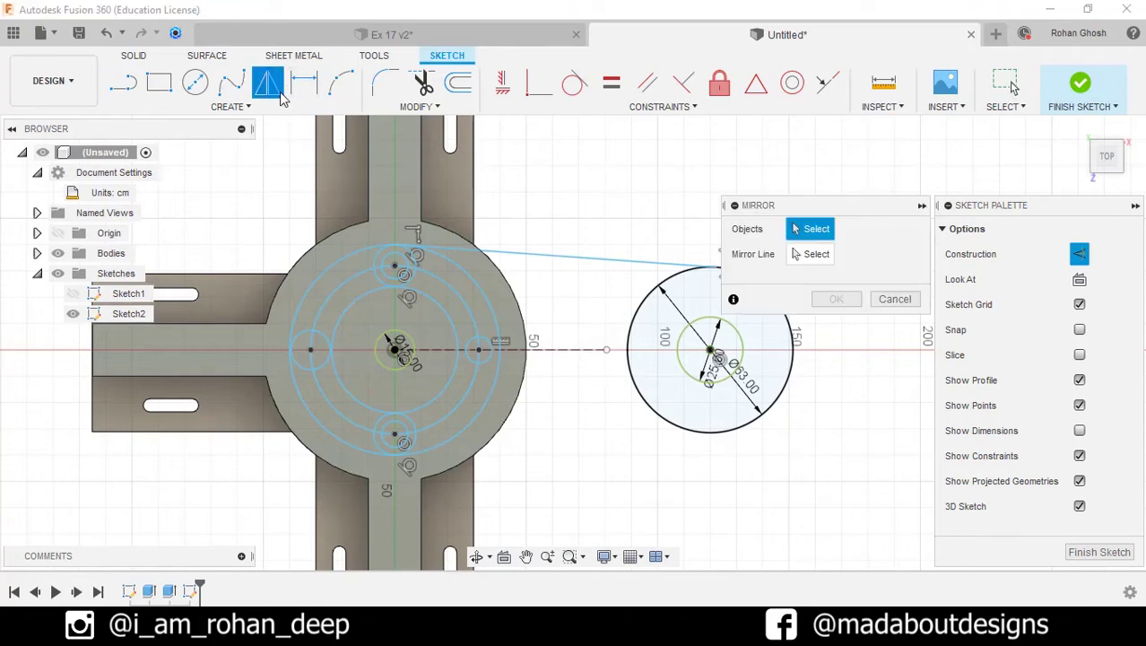
left_click(560, 257)
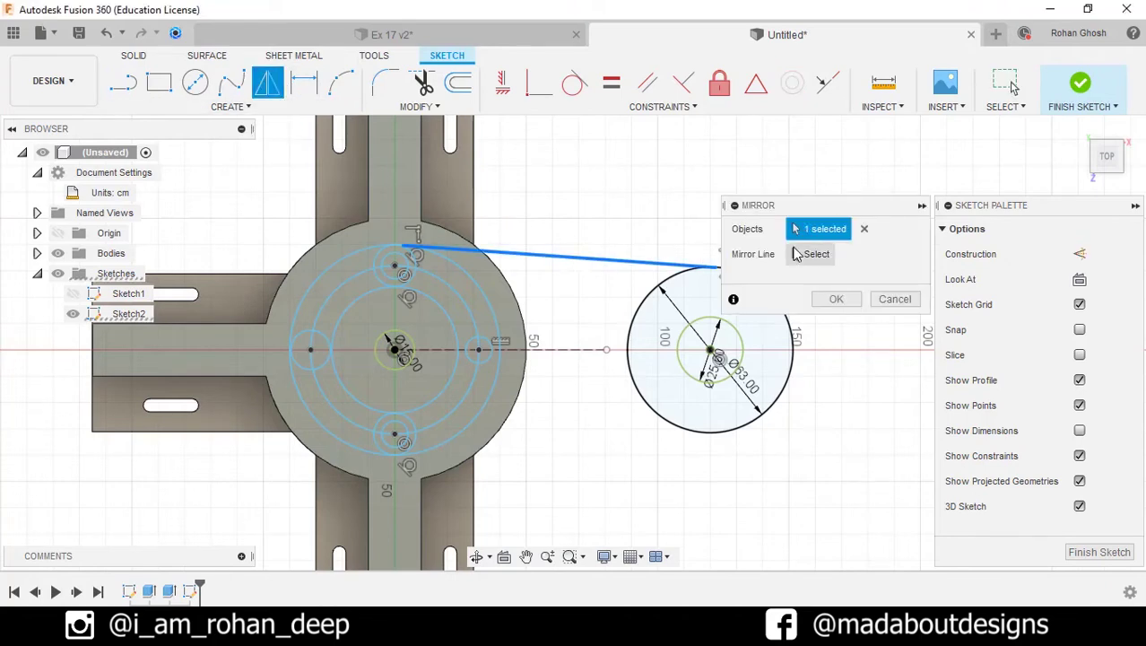
left_click(559, 351)
scroll(541, 278, "down", 2)
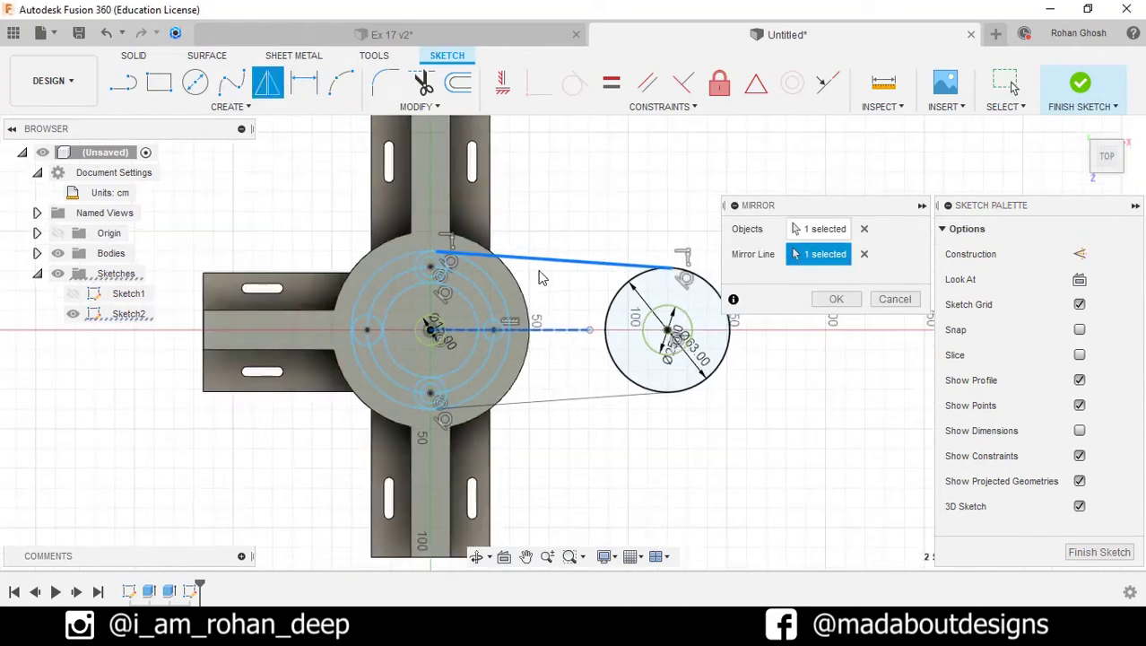
left_click(834, 300)
Remove the Fix constraint from the 25 cm circle at the arm's end
middle_click_drag(752, 408, 719, 359, "shift")
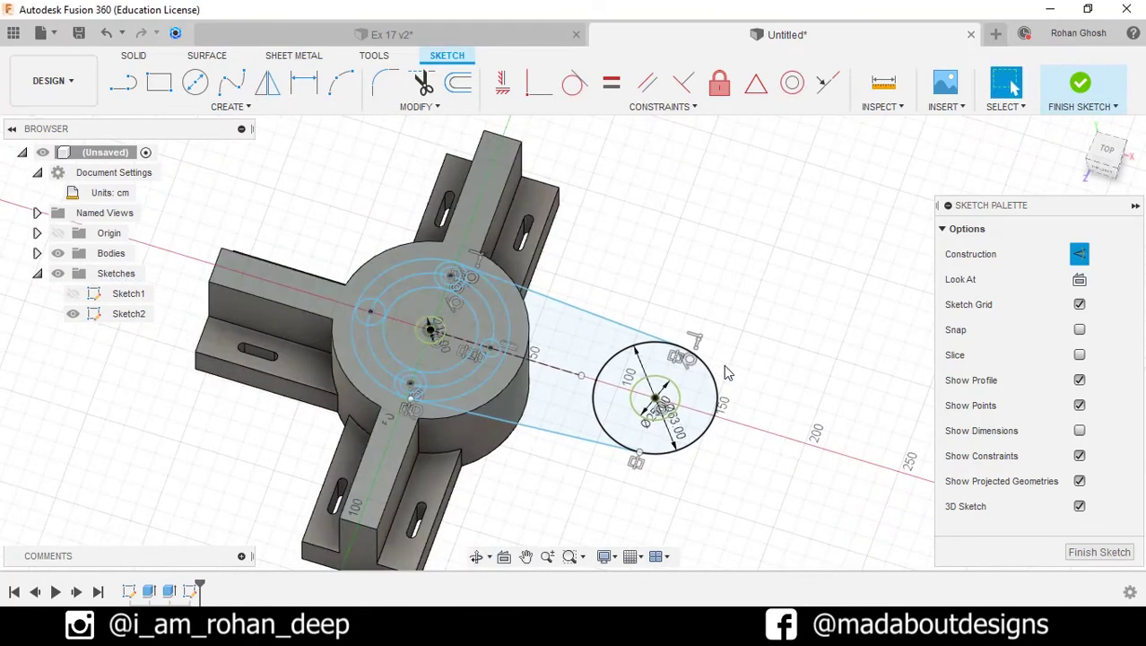
scroll(724, 364, "up", 2)
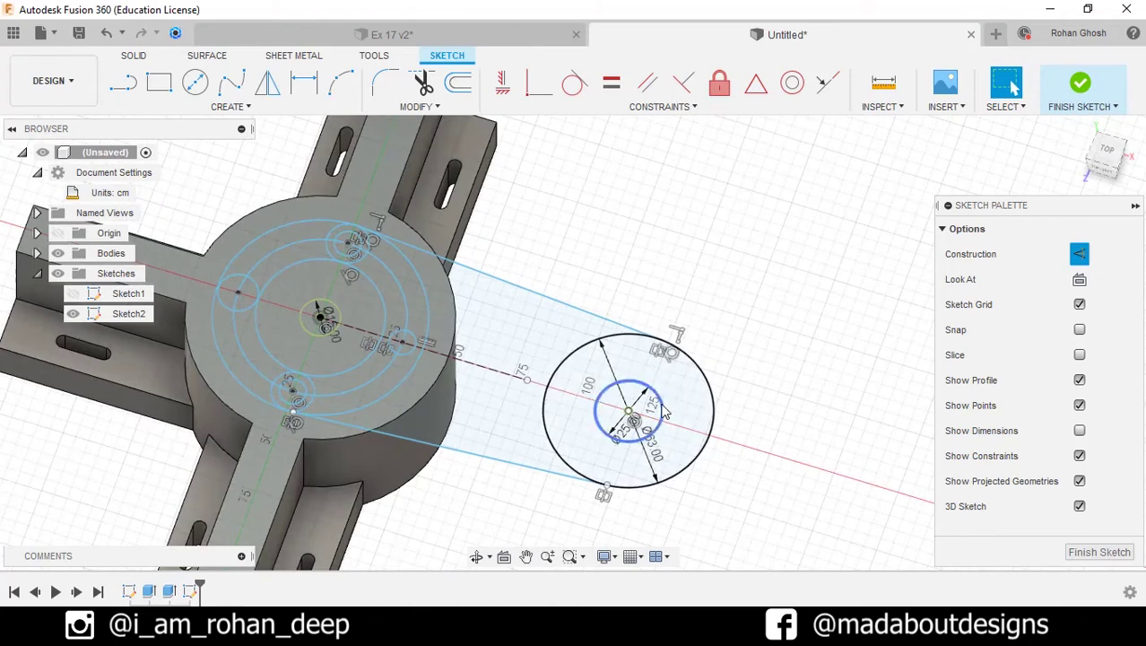
left_click(664, 411)
left_click(717, 83)
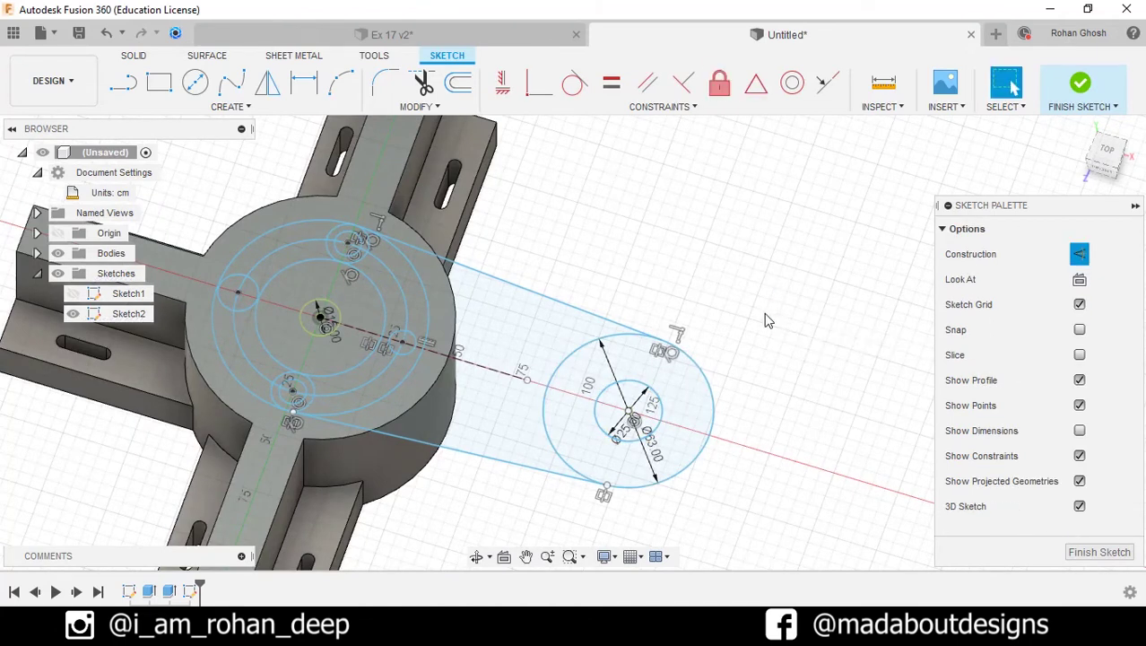
Move the 25 cm circle 43 cm vertically above the sketch plane and finish the sketch
key("m")
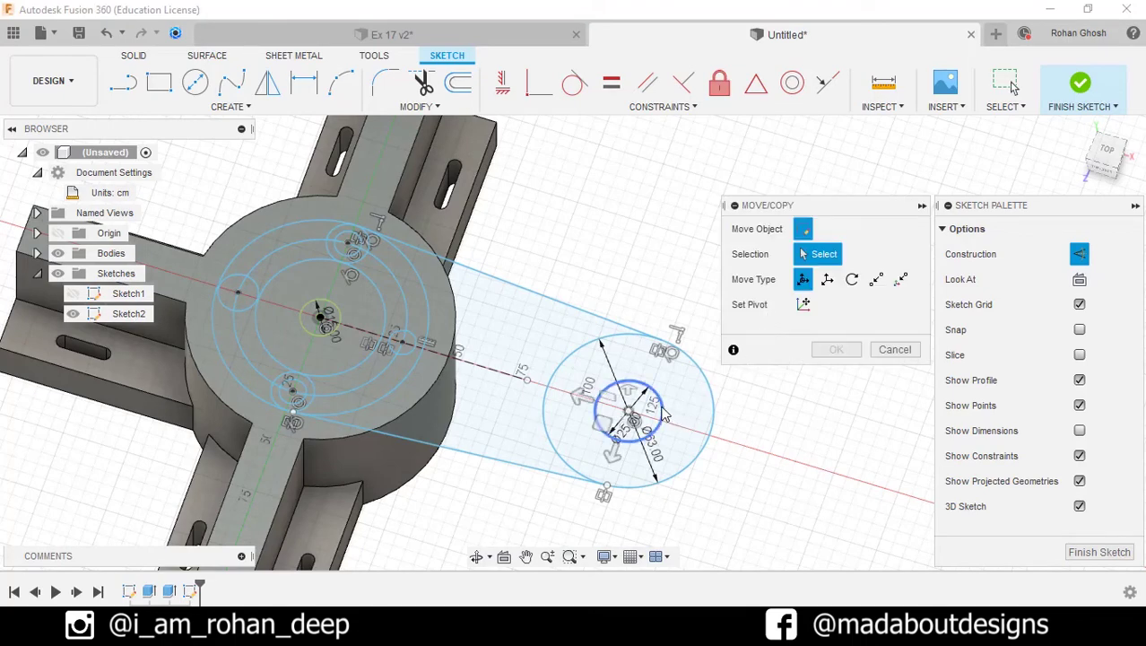
left_click(669, 416)
mouse_move(669, 416)
middle_mouse_down("shift")
mouse_move(693, 434)
mouse_move(668, 408)
middle_mouse_up("shift")
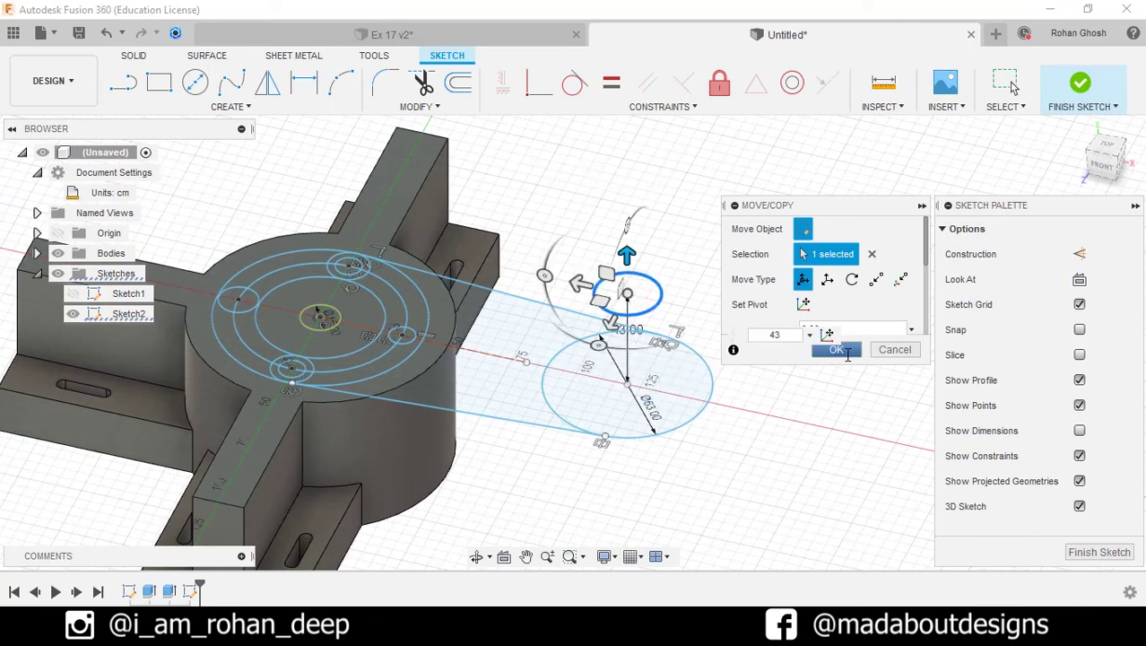
left_click(847, 352)
mouse_move(837, 356)
middle_mouse_down("shift")
mouse_move(813, 329)
mouse_move(819, 365)
middle_mouse_up("shift")
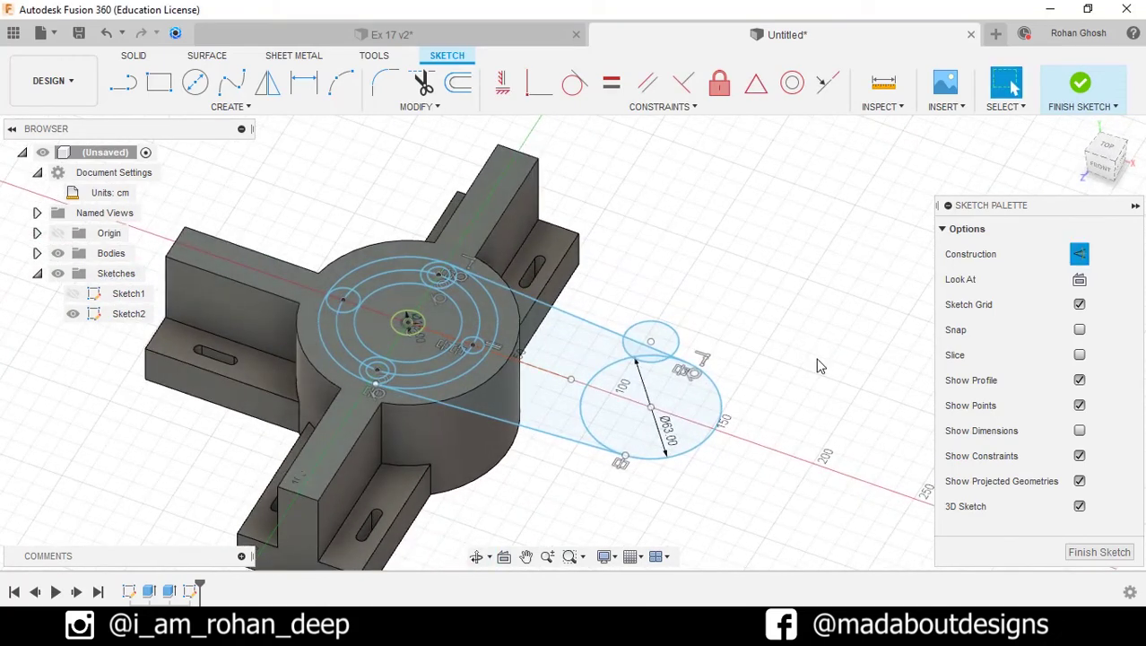
left_click(1081, 86)
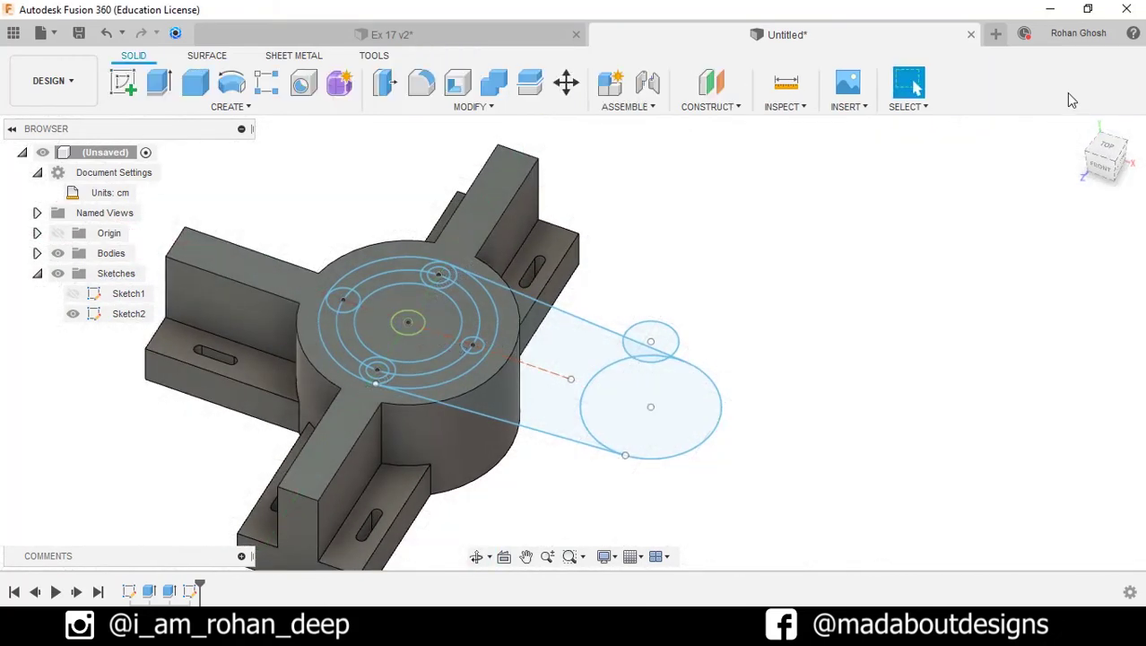
Extrude the tangent-sided arm profile and its round end 20 cm downward, joined to the hub
left_click(158, 81)
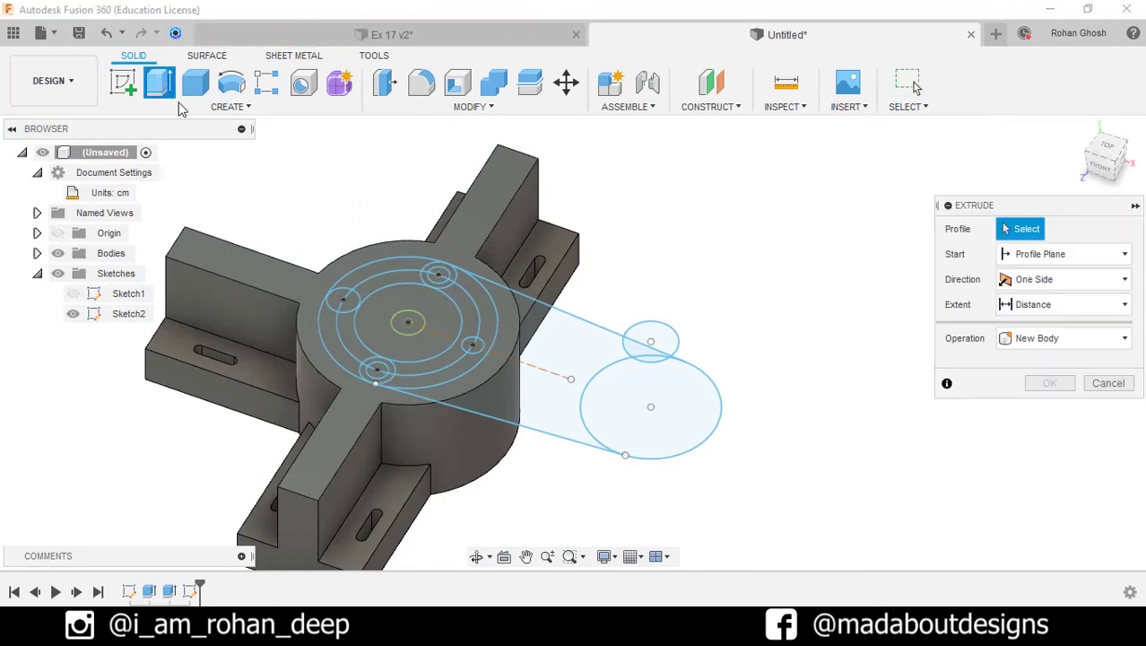
left_click(530, 409)
left_click(645, 392)
left_click_drag(646, 390, 646, 450)
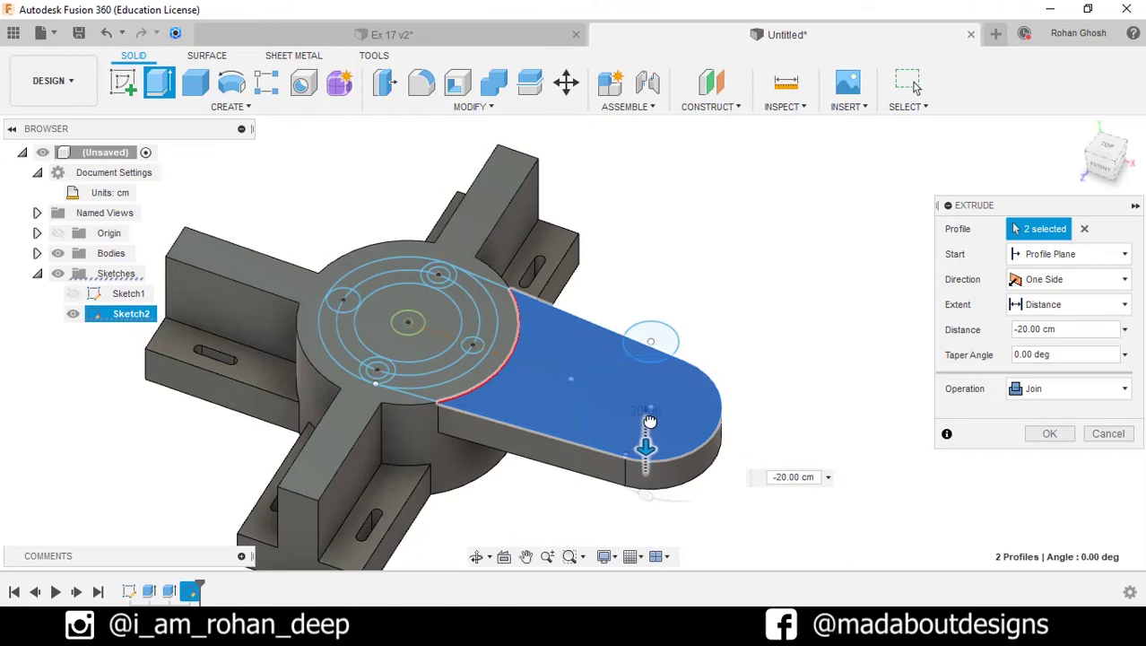
left_click(1050, 434)
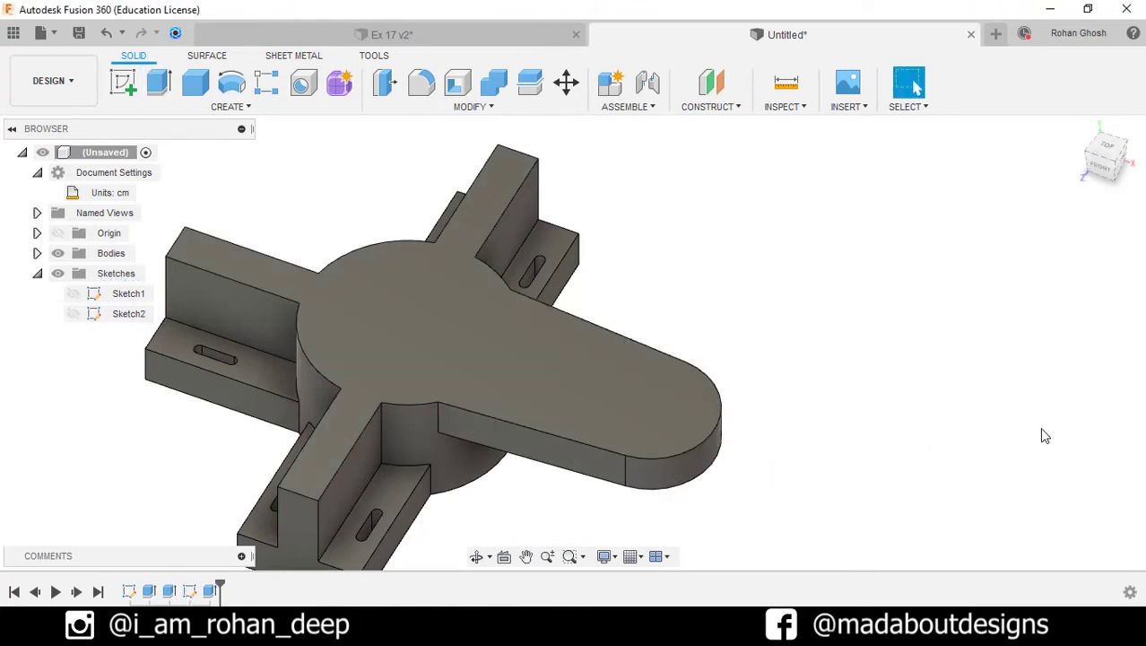
Show Sketch2 again and cut the 15 cm central circle through the entire hub with the All extent
left_click(72, 313)
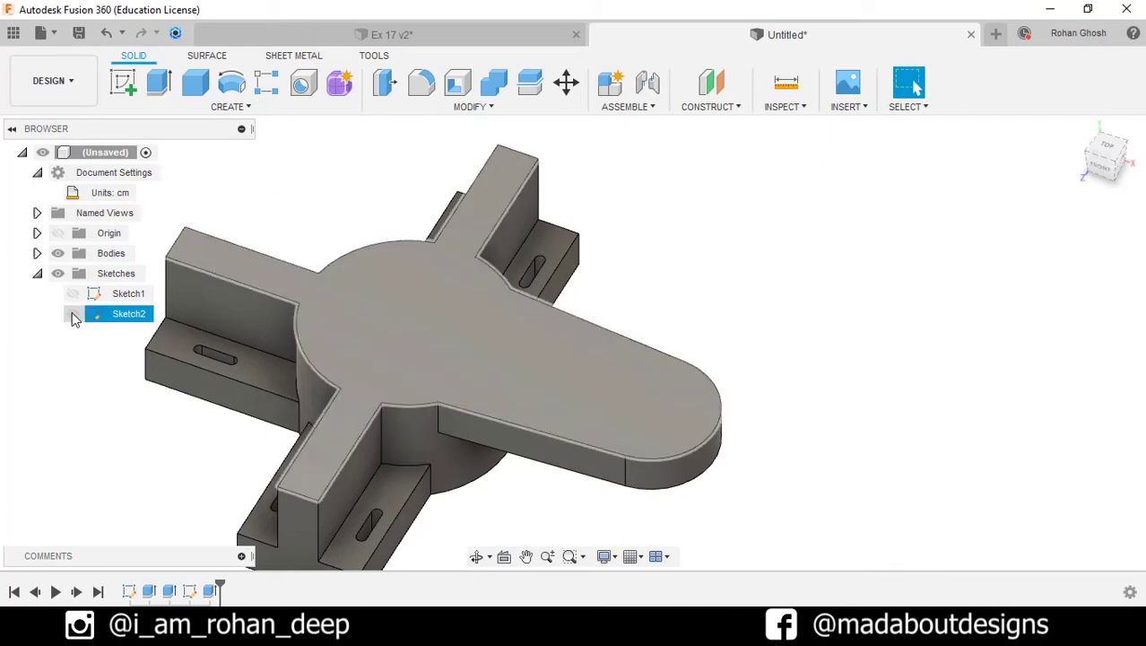
left_click(73, 314)
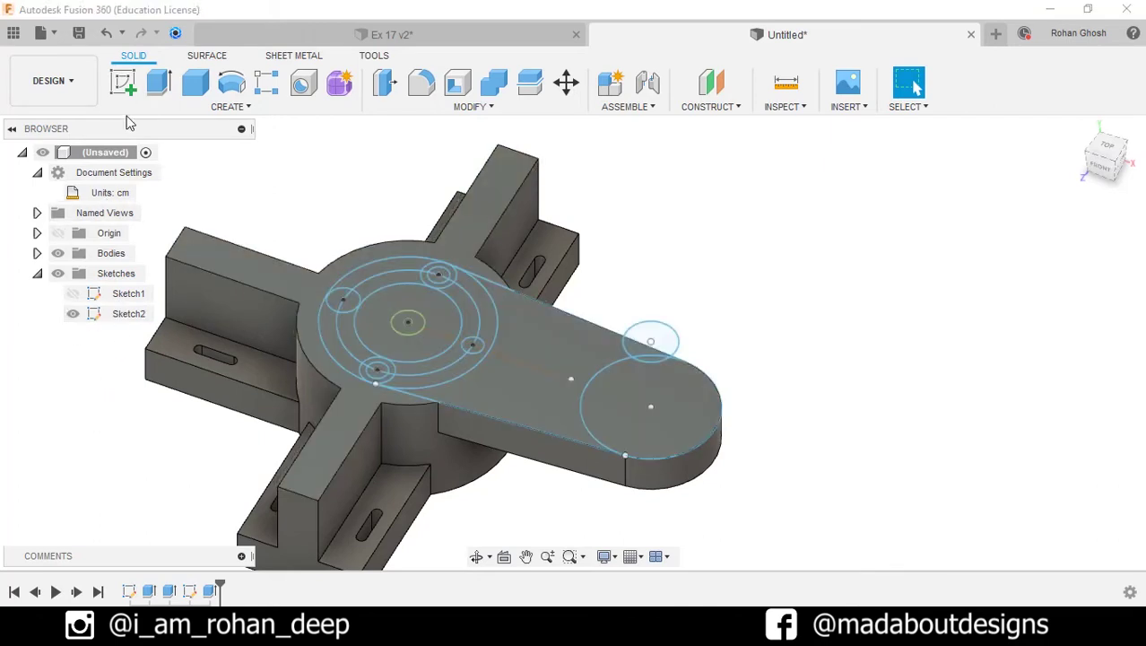
left_click(159, 83)
scroll(409, 319, "up", 3)
left_click(418, 323)
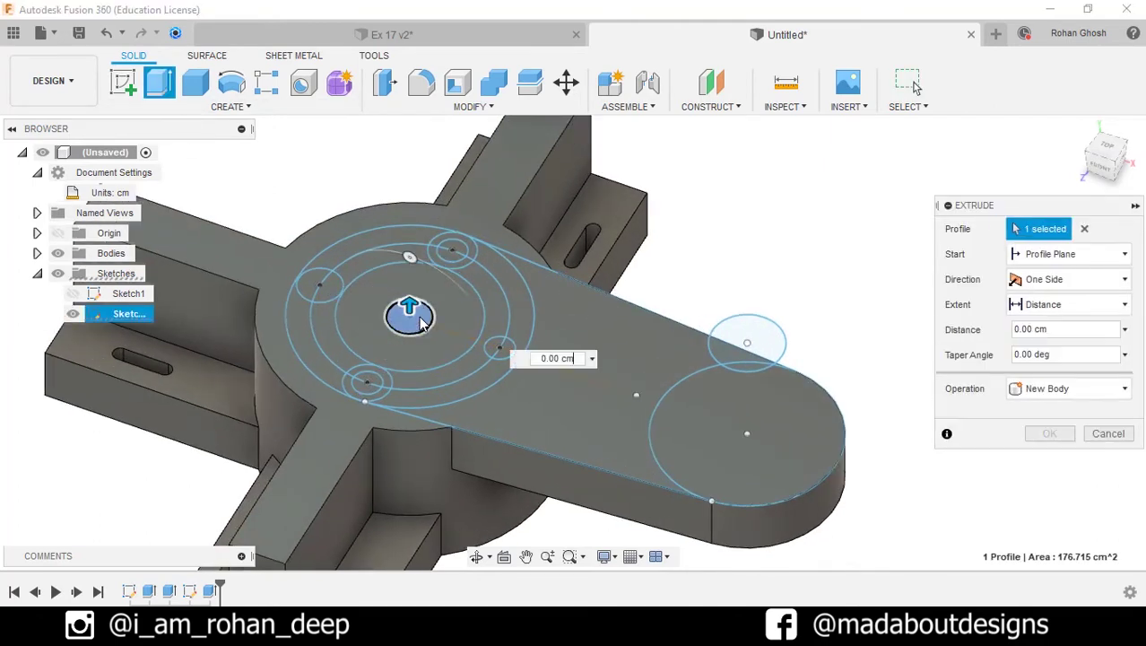
left_click_drag(418, 323, 410, 368)
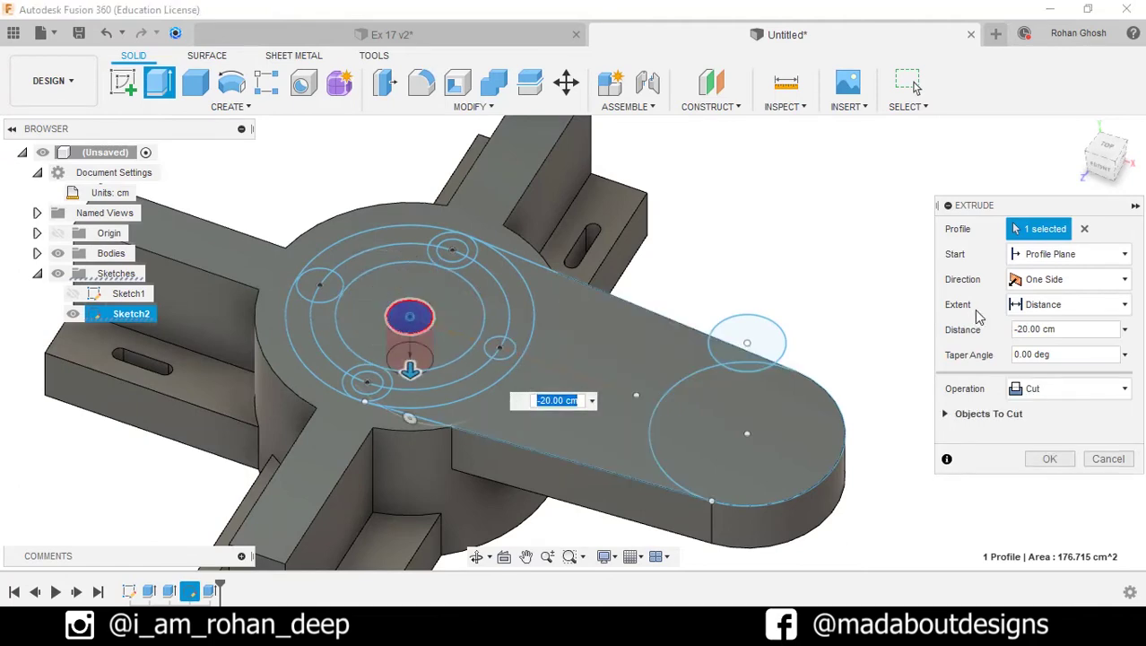
left_click(1071, 304)
left_click(978, 366)
middle_click_drag(729, 319, 628, 395, "shift")
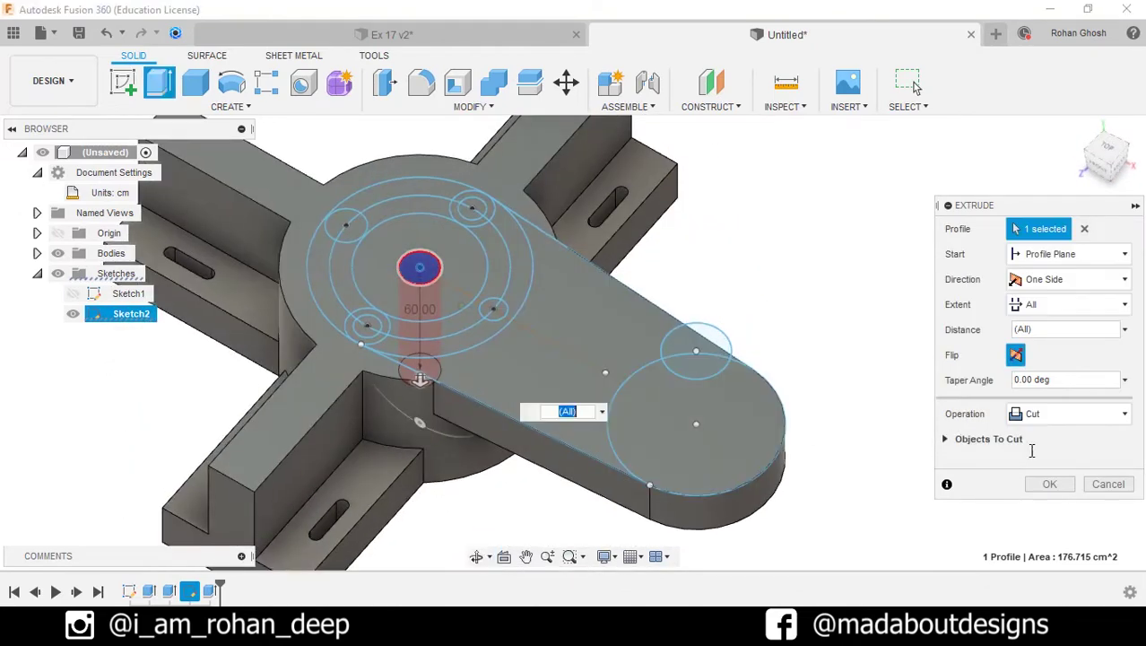
left_click(1050, 484)
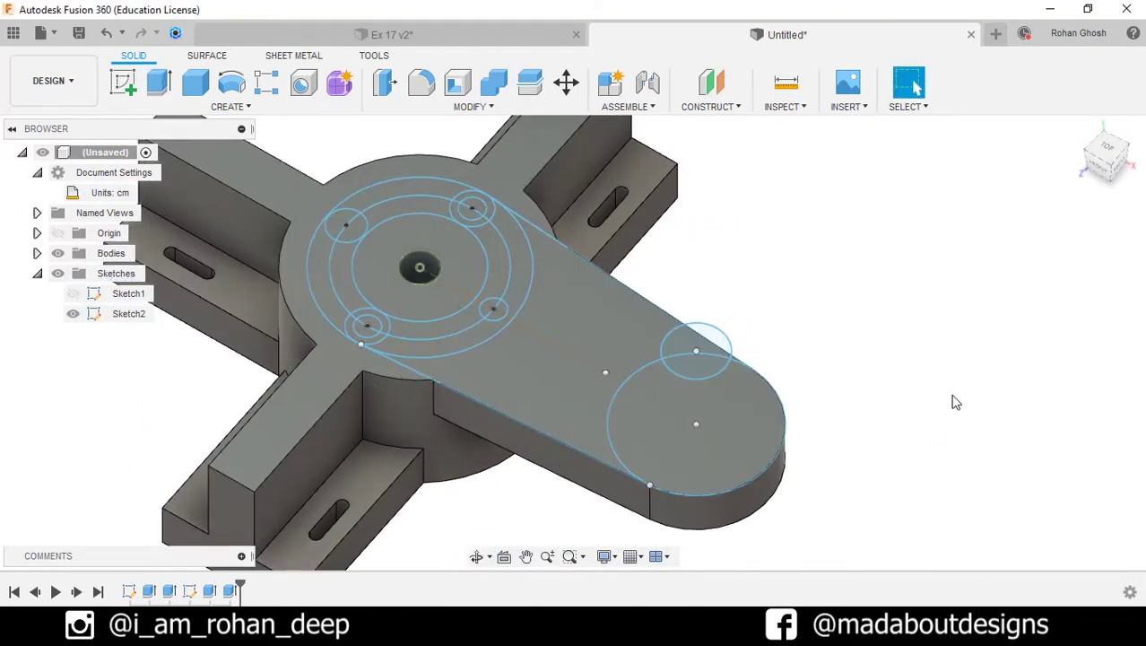
Cut a 10 cm deep pocket in the hub from the inner disc, the adjoining ring segment and the whole small circle on it
right_click(851, 327)
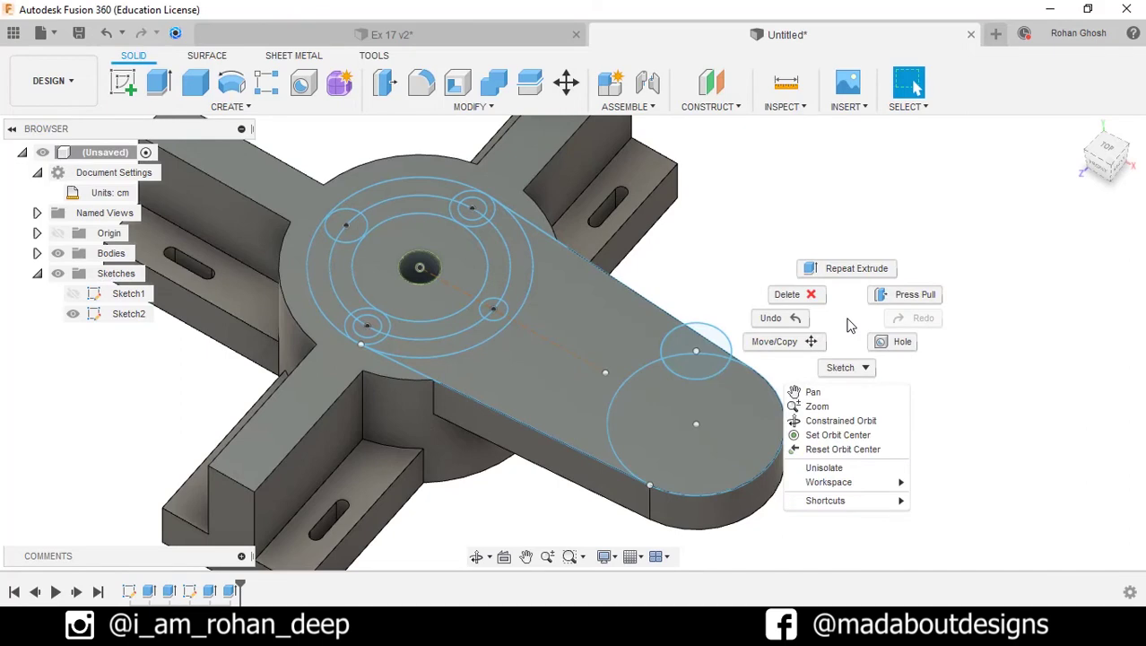
left_click(835, 263)
middle_click_drag(765, 256, 916, 312)
scroll(545, 351, "up", 5)
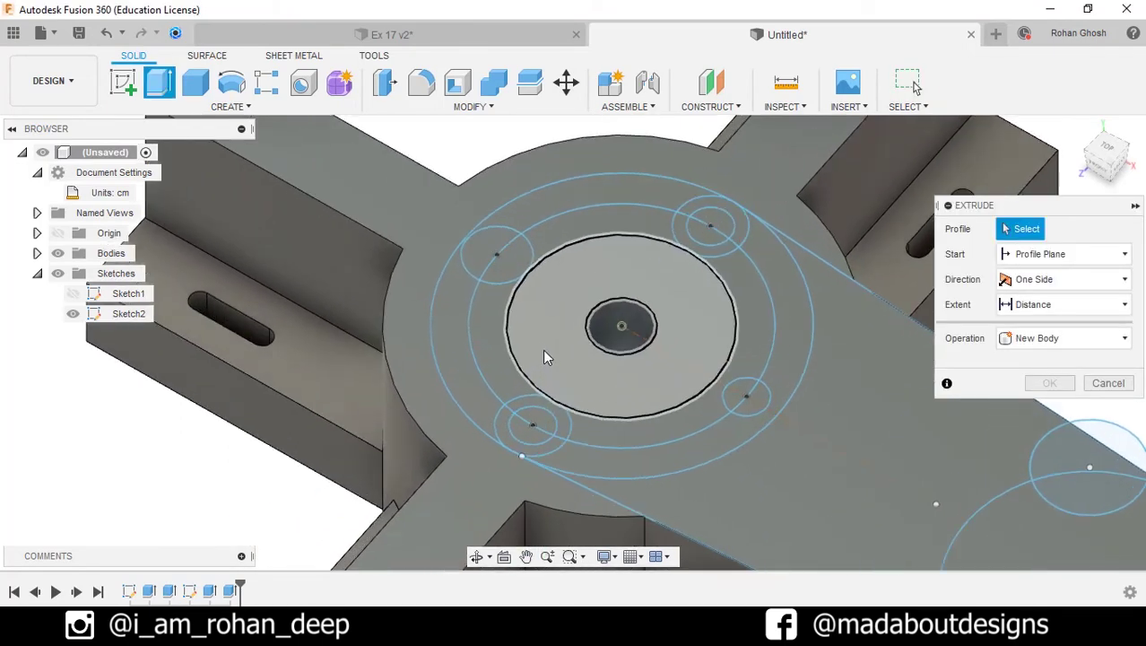
left_click(505, 267)
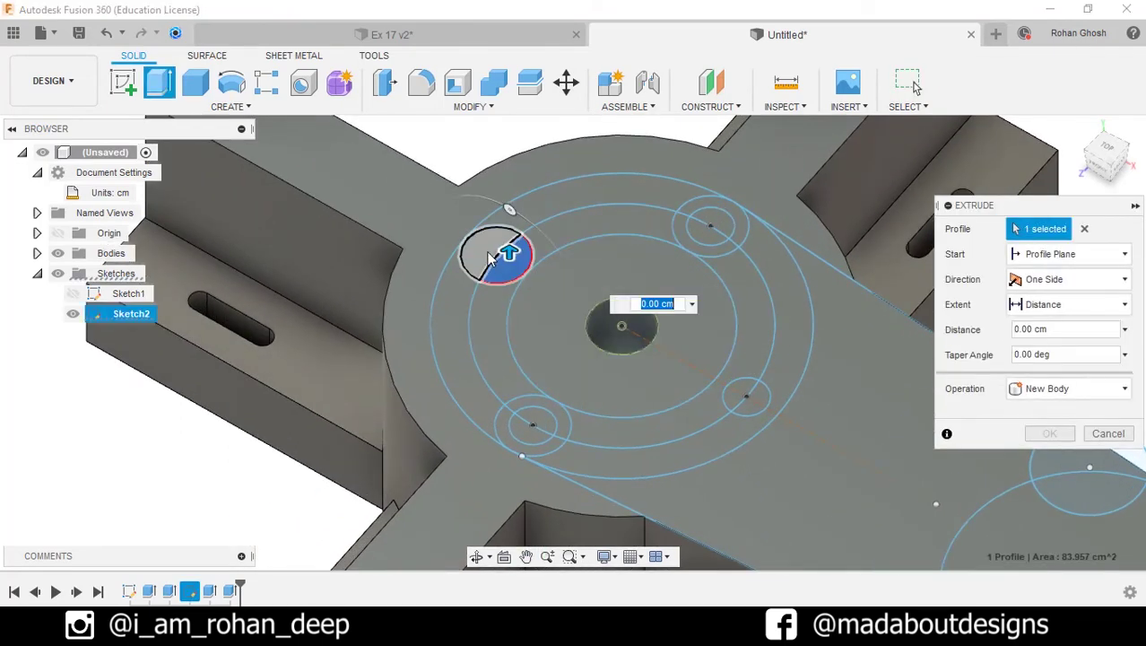
left_click(491, 339)
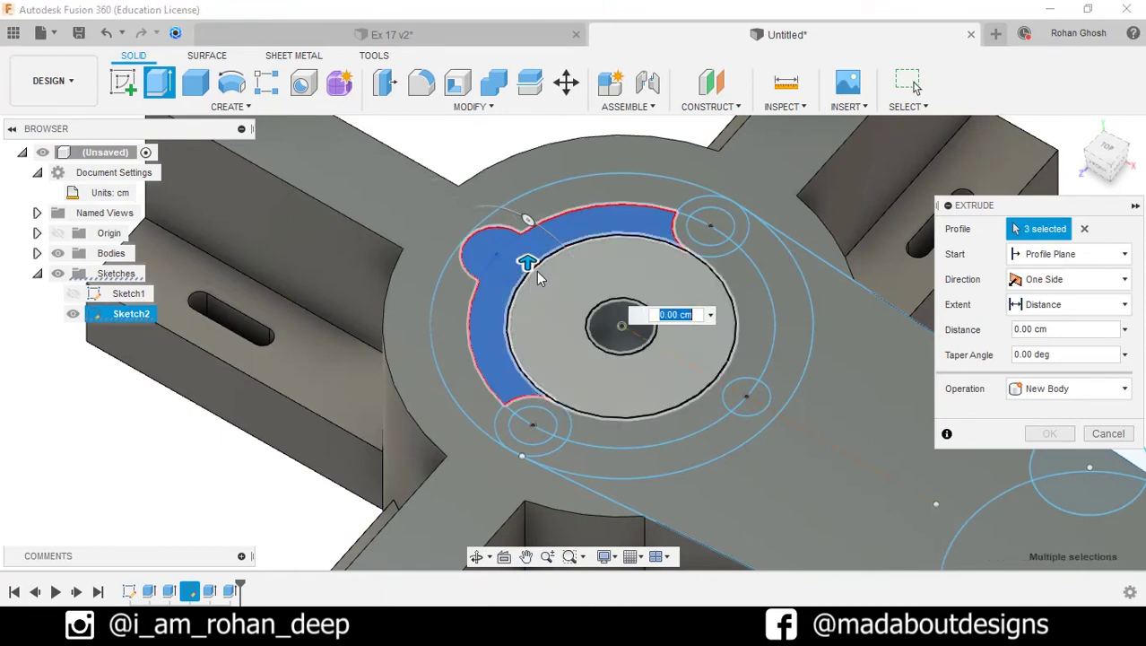
left_click(603, 278)
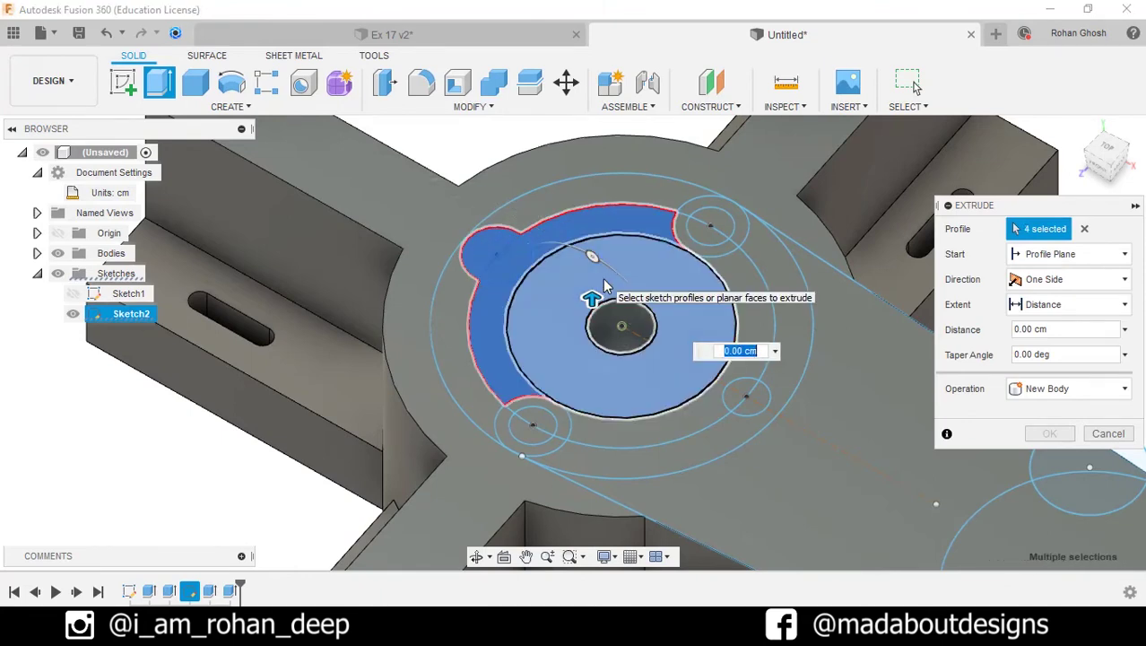
type("-10")
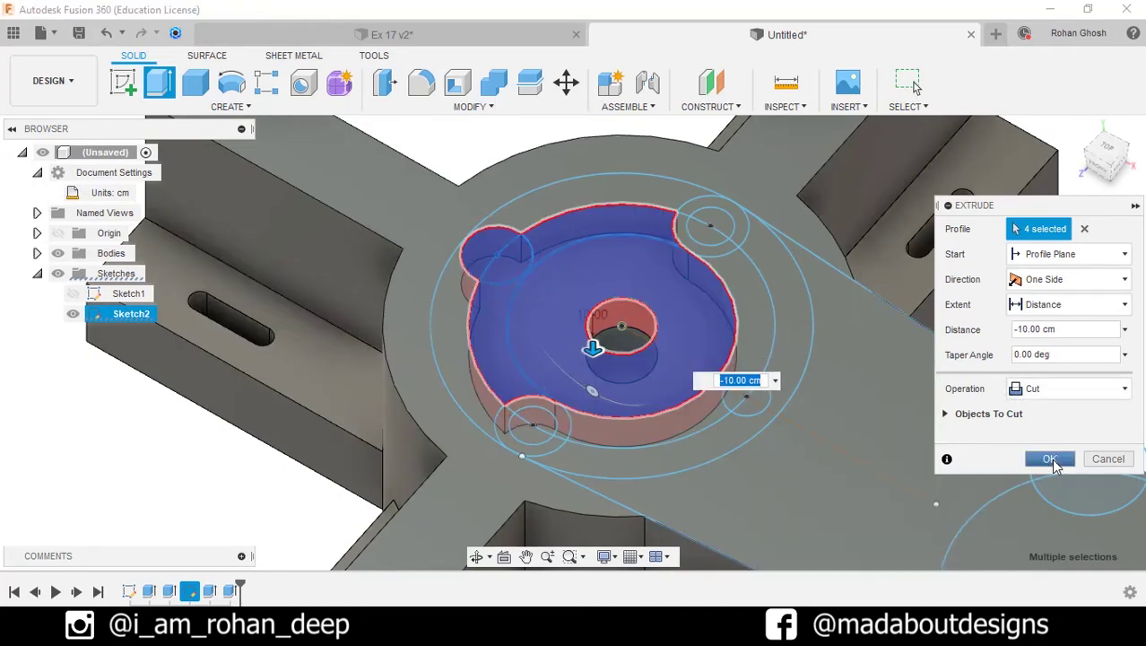
left_click(1050, 458)
Cut the three remaining small bolt-hole circles 20 cm deep into the hub's top face
right_click(1046, 363)
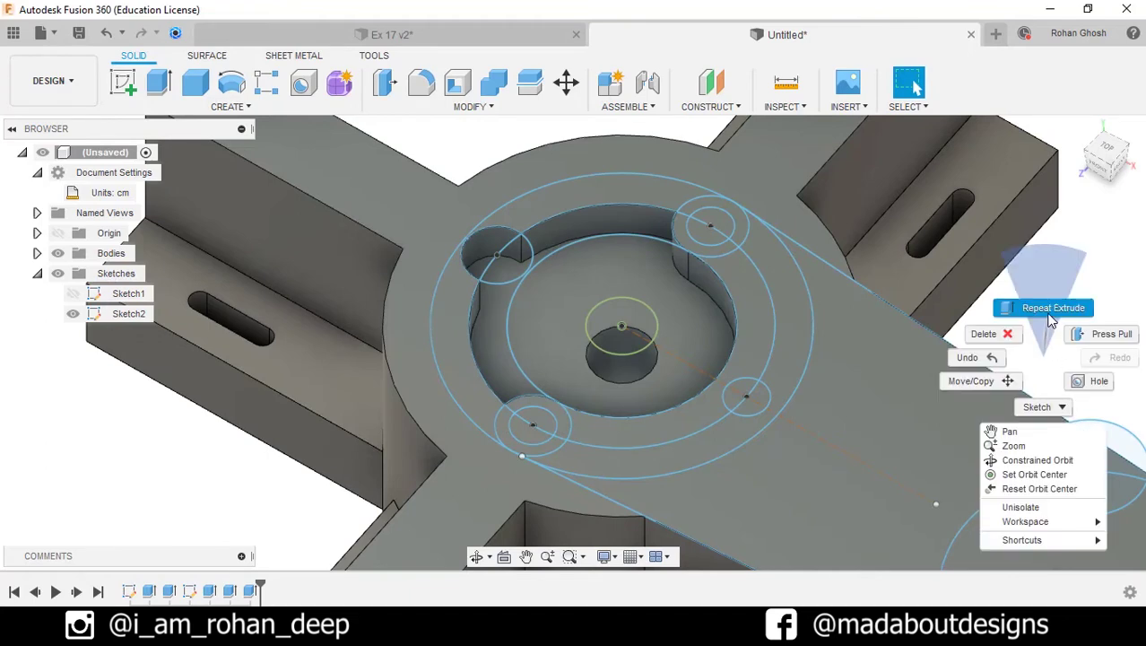
left_click(1051, 314)
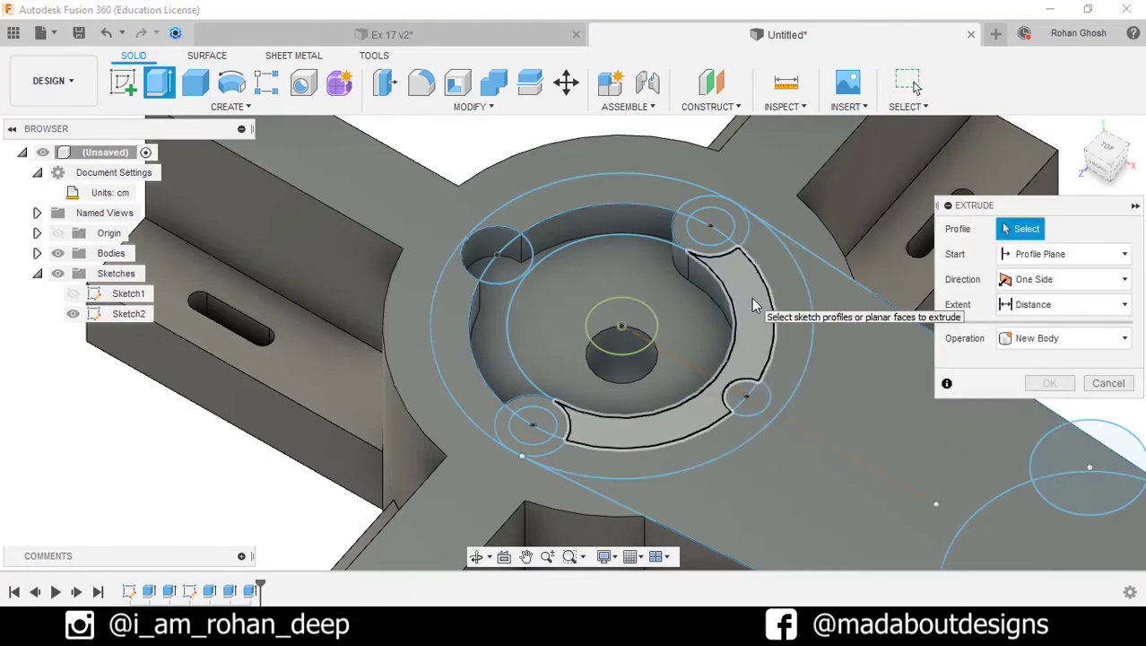
left_click(719, 228)
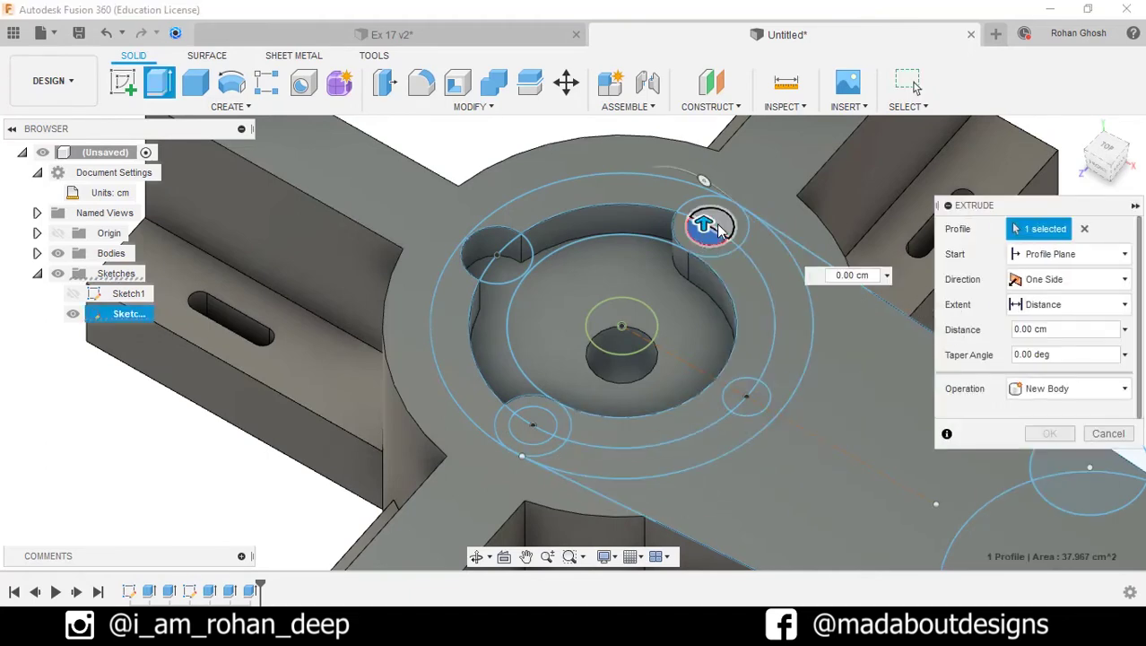
left_click(708, 221)
left_click(530, 418)
left_click(536, 432)
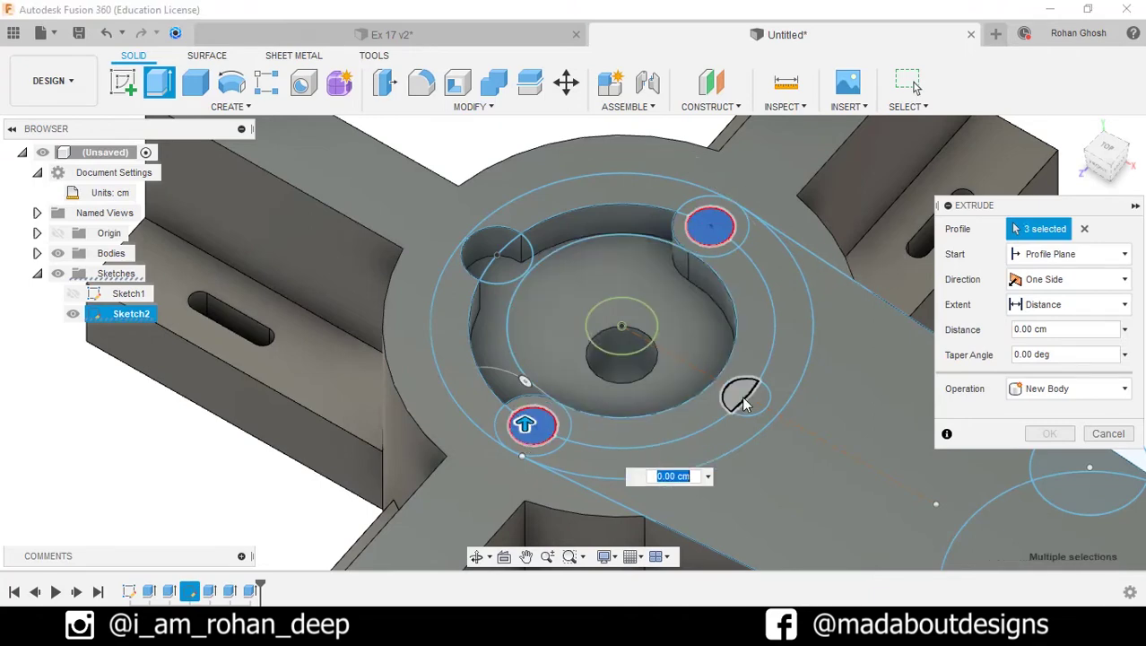
left_click(752, 409)
left_click(738, 388)
left_click_drag(738, 388, 801, 439)
type("-20")
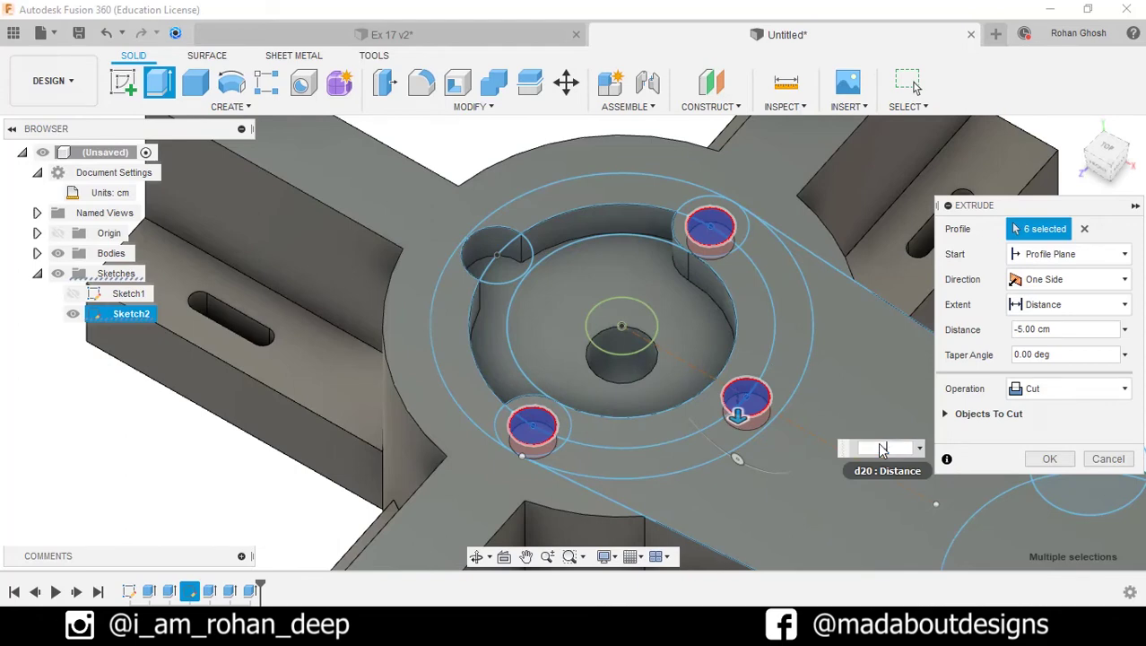
key("Return")
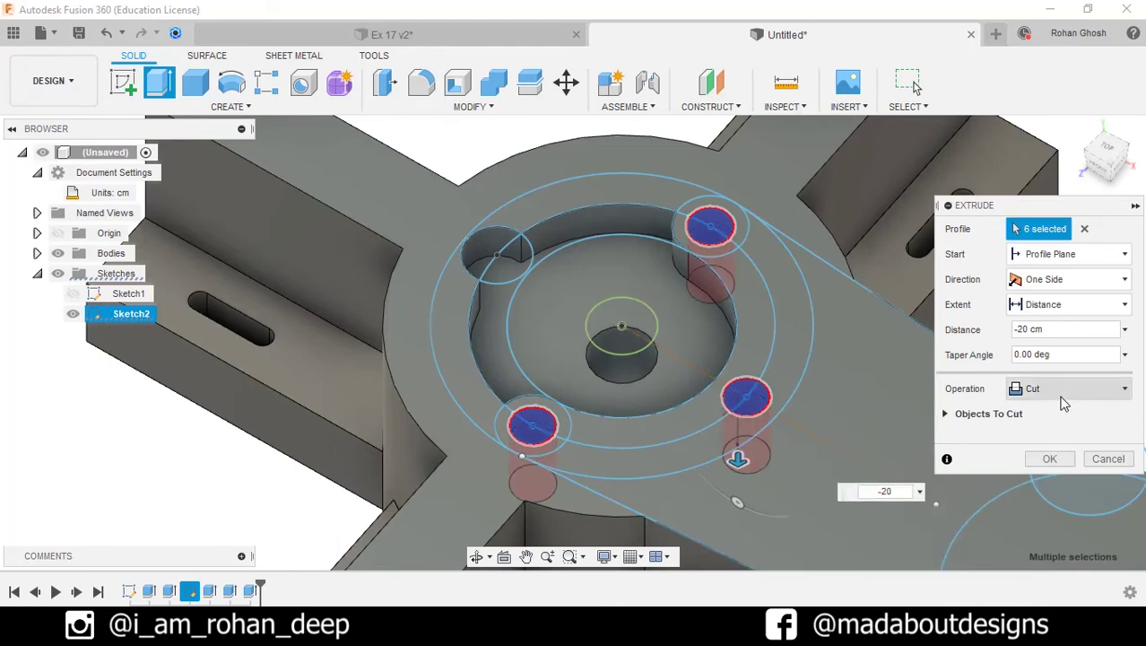
left_click(1050, 459)
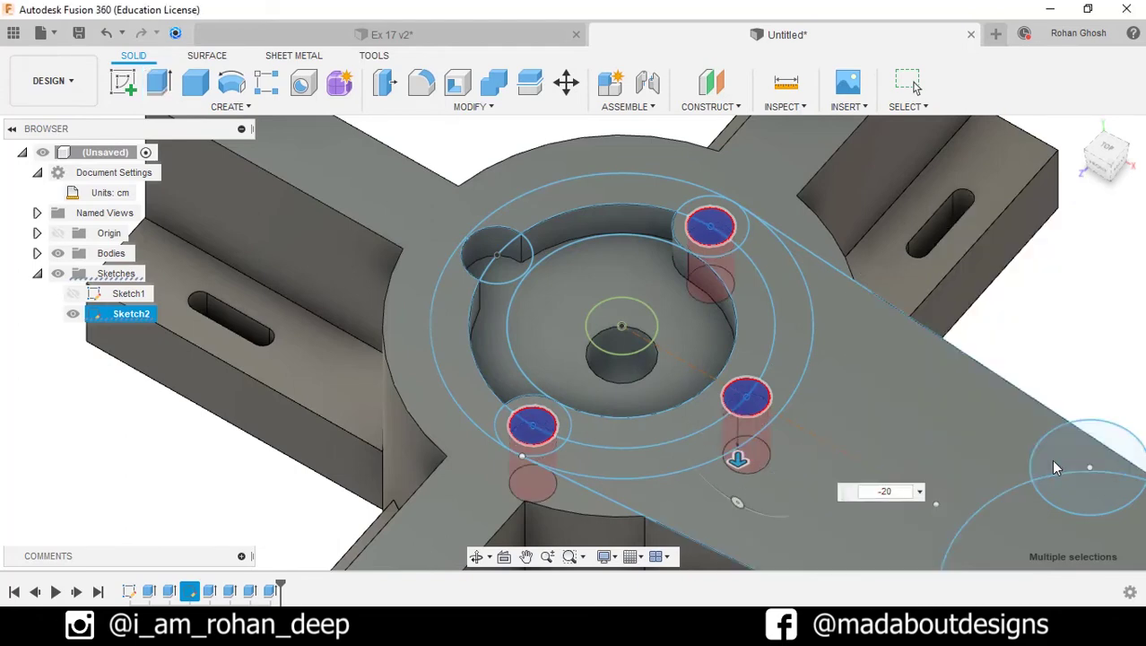
Cut a 5 cm deep curved recess in the hub's top face from the six profiles around the three small bolt holes
right_click(1082, 310)
left_click(1058, 280)
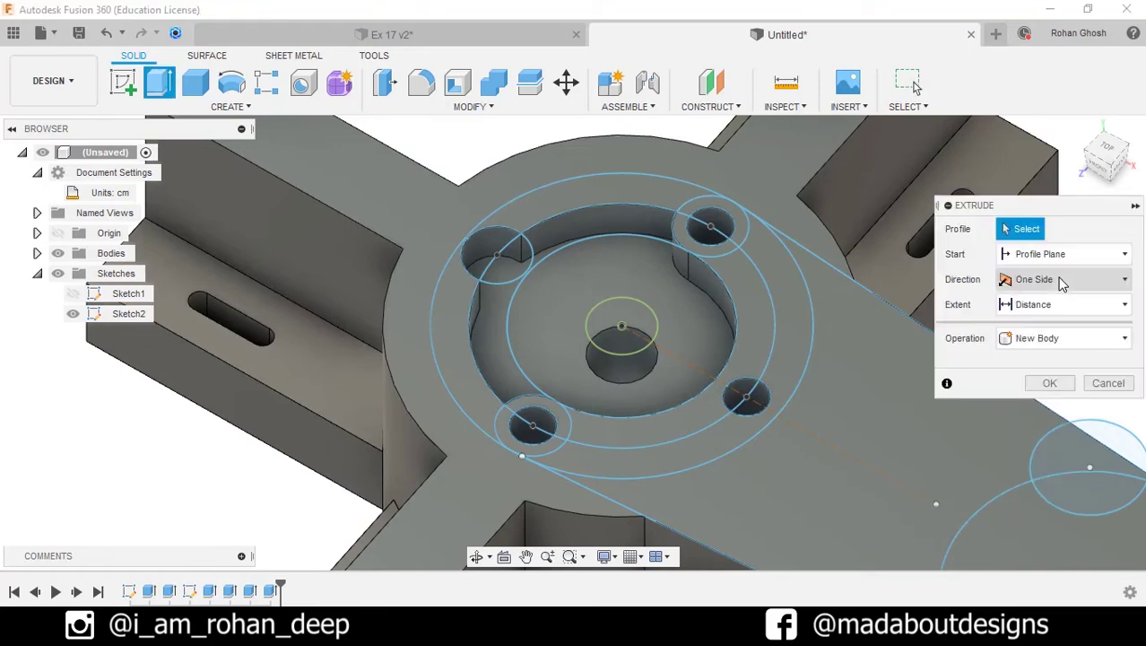
left_click(742, 280)
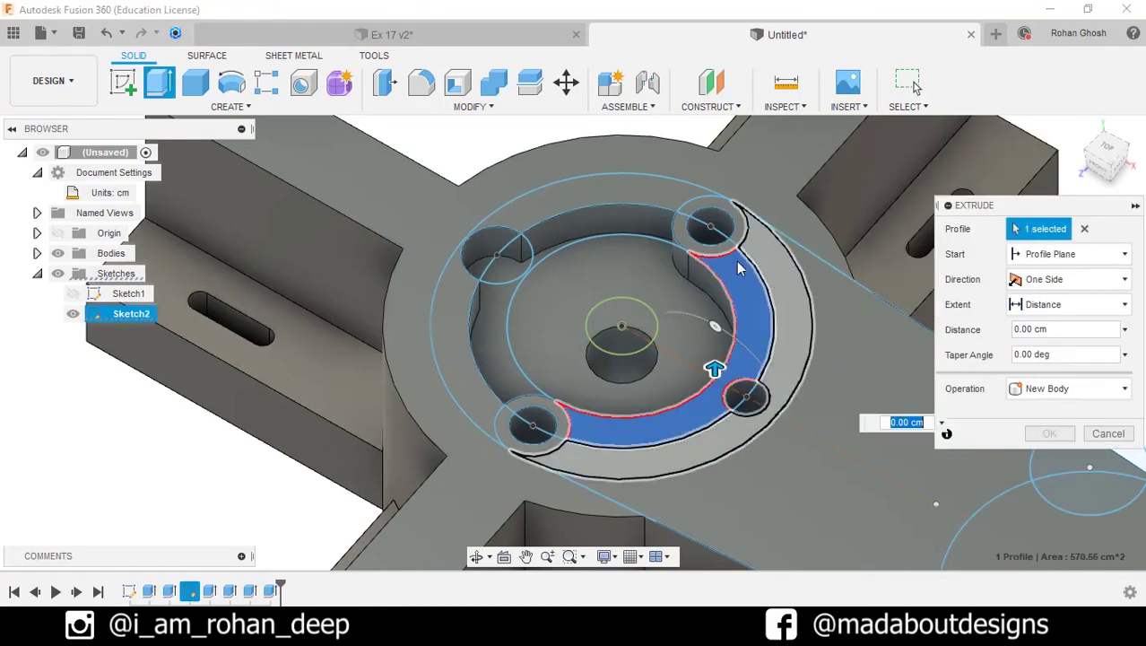
left_click(761, 271)
left_click(698, 220)
left_click(728, 200)
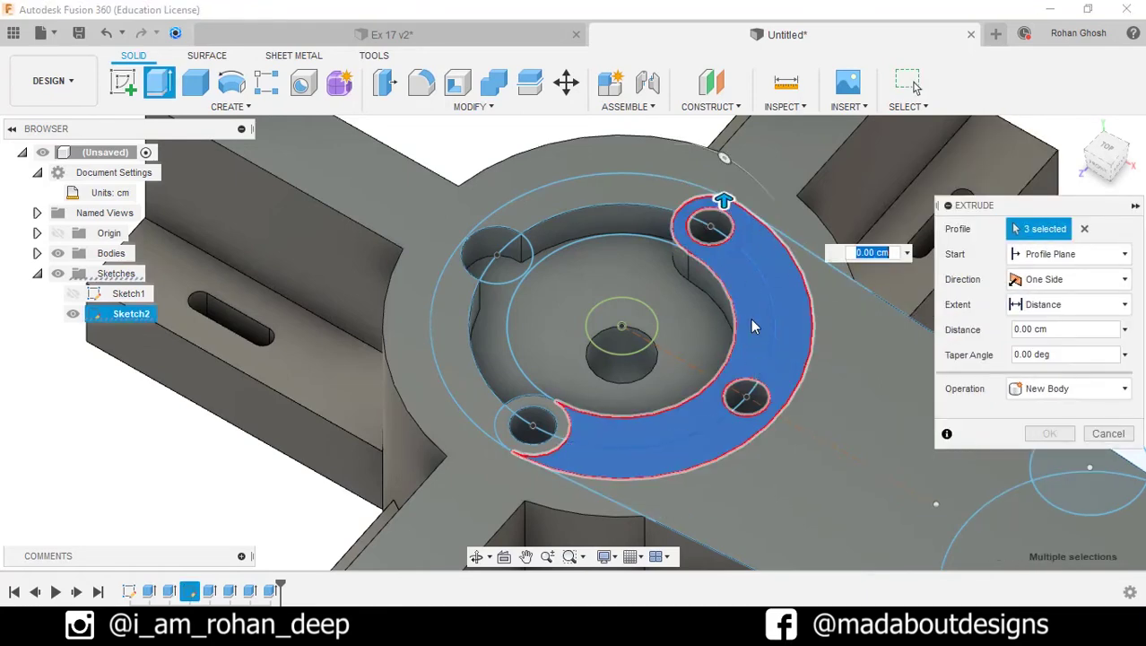
left_click(743, 406)
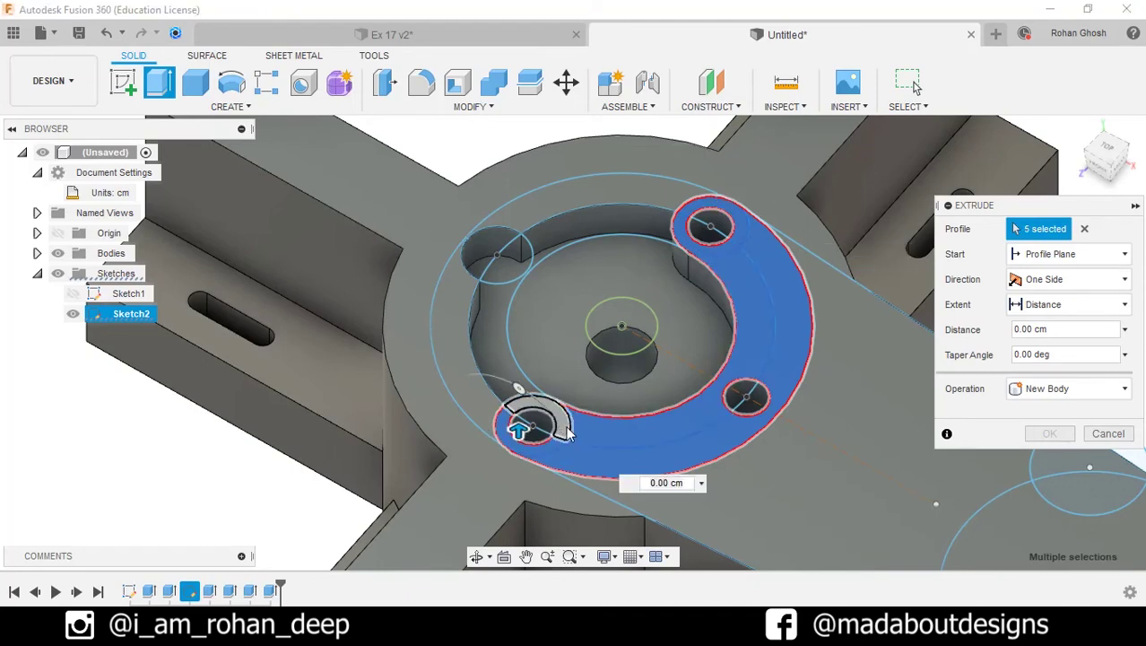
left_click(565, 433)
left_click_drag(547, 398, 549, 416)
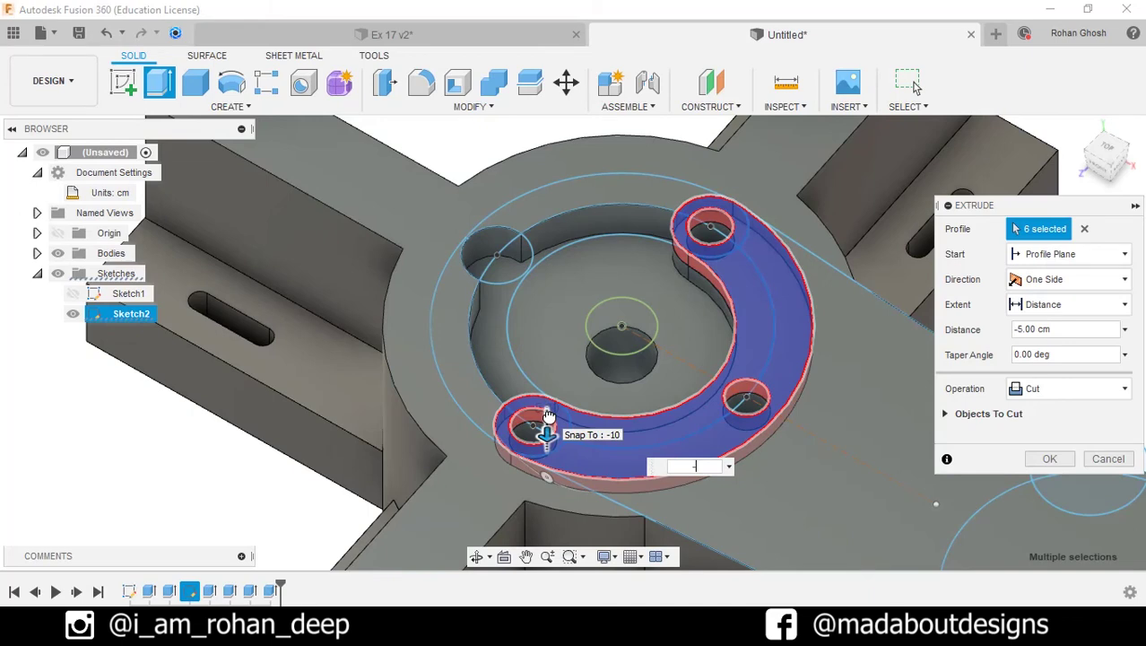
type(".5")
key("Return")
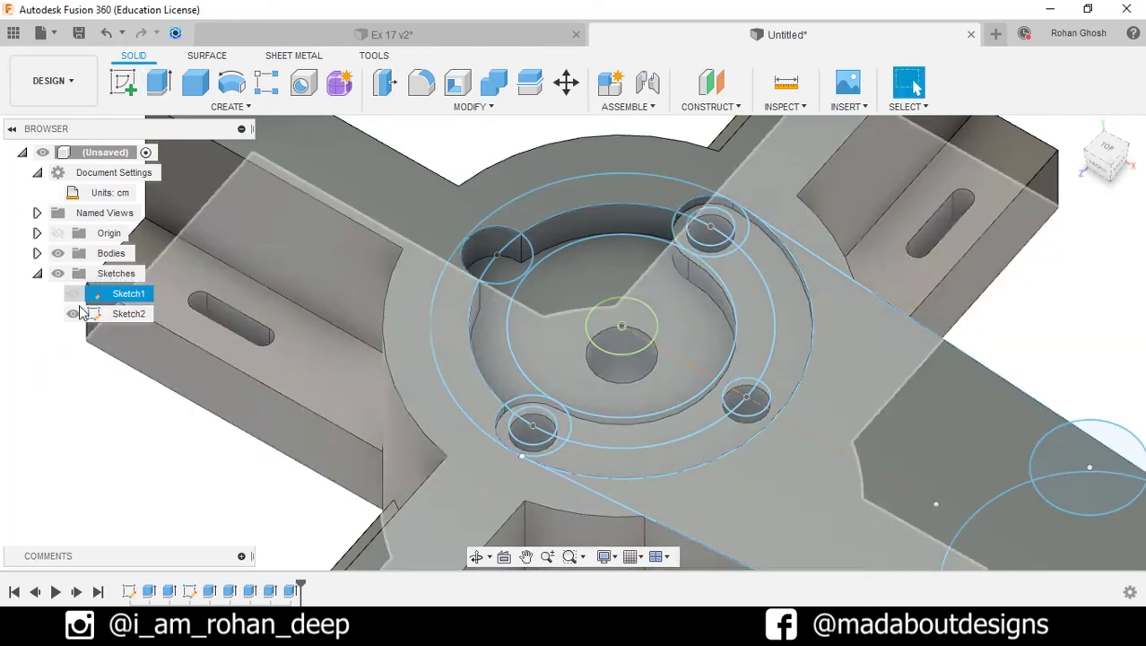
Hide Sketch2 and sketch a 45 cm diameter circle on the underside of the tangent-sided arm, centred on its rounded end
left_click(73, 313)
mouse_move(175, 432)
middle_mouse_down("shift")
mouse_move(300, 372)
mouse_move(675, 468)
mouse_move(677, 314)
mouse_move(795, 360)
mouse_move(621, 353)
middle_mouse_up("shift")
left_click(656, 361)
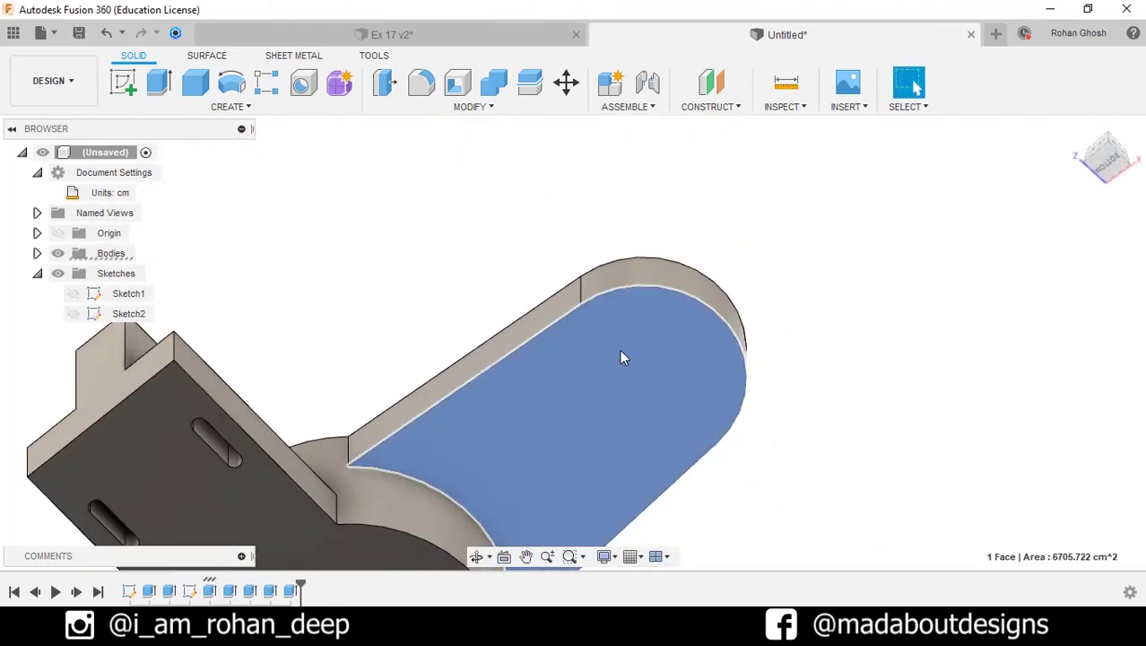
left_click(123, 82)
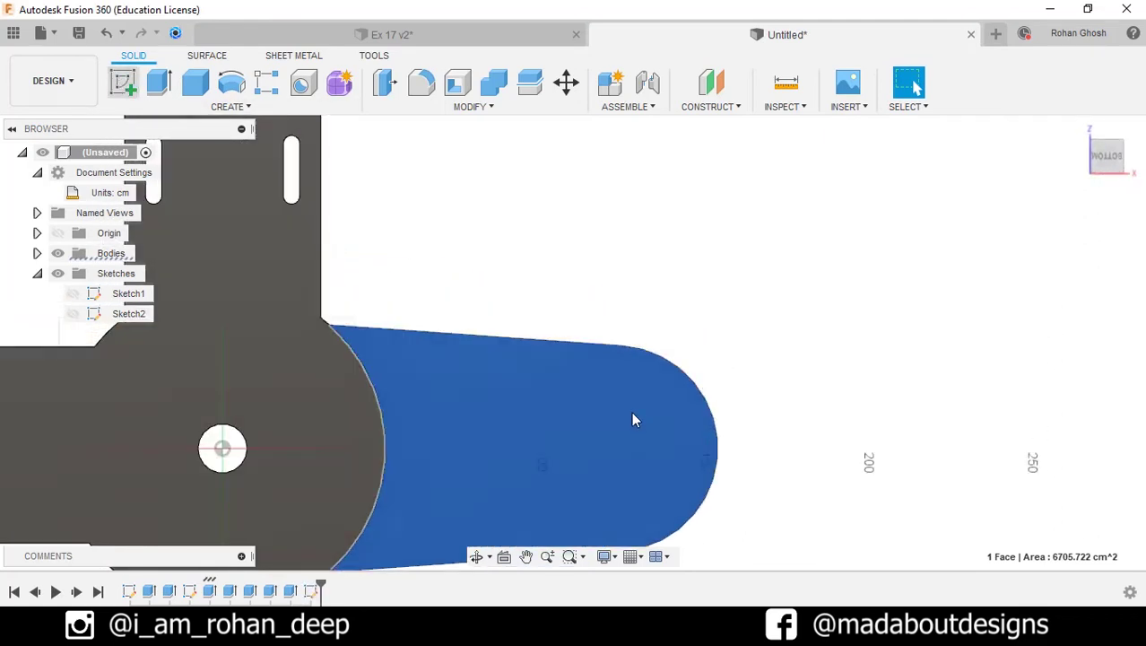
key("c")
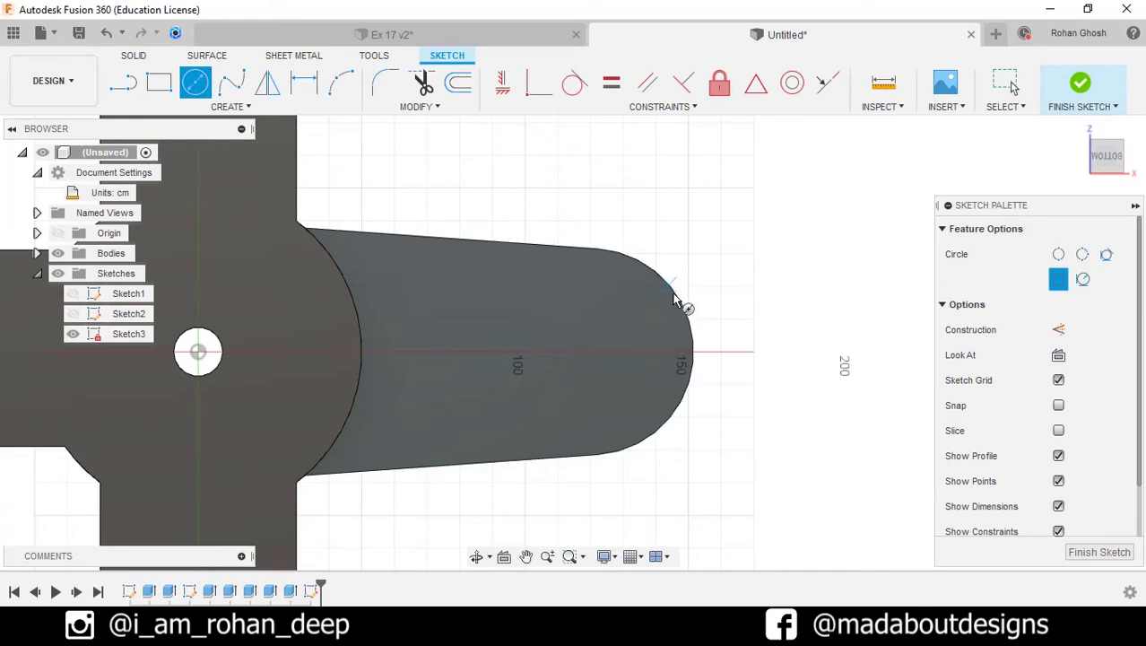
left_click(588, 353)
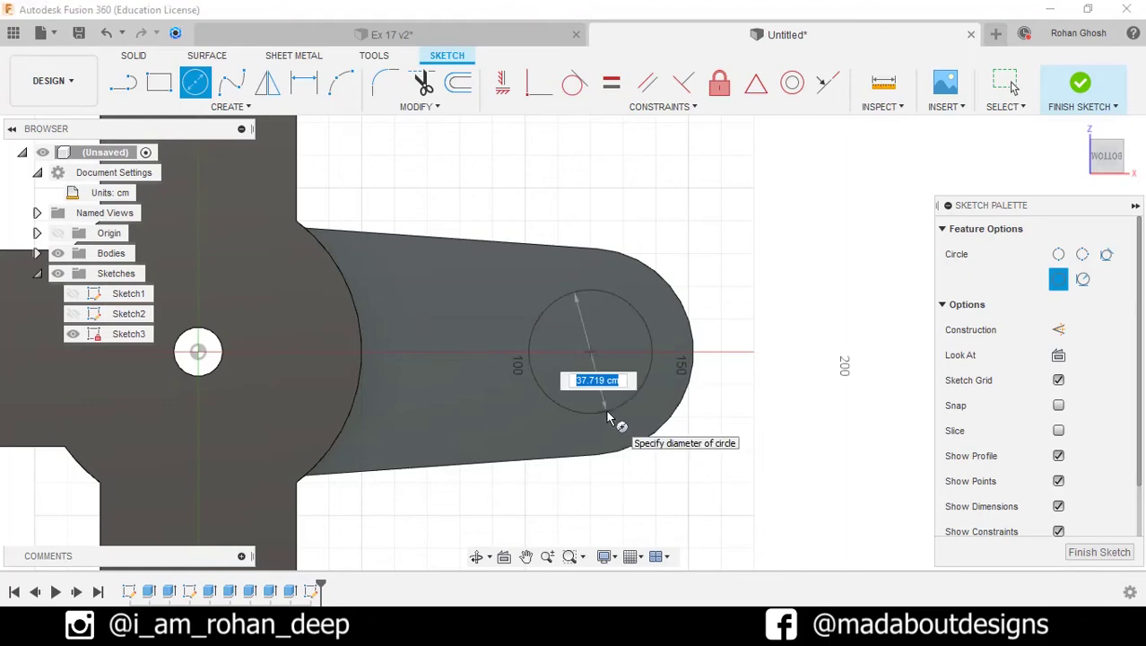
type("45")
key("Return")
key("Escape")
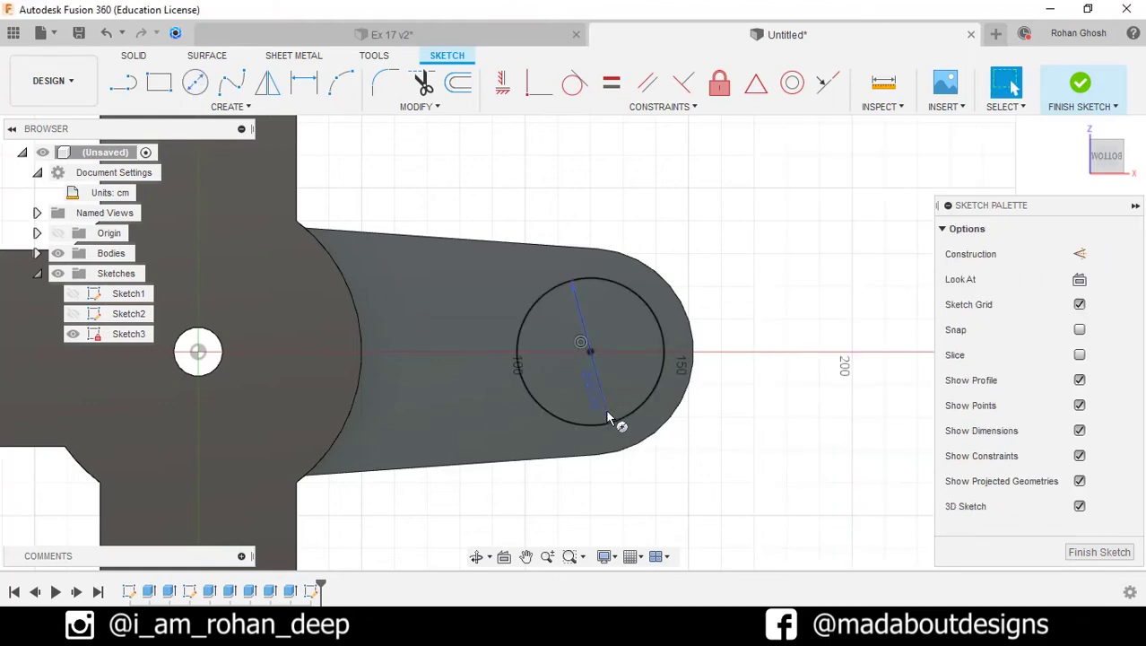
left_click(1079, 85)
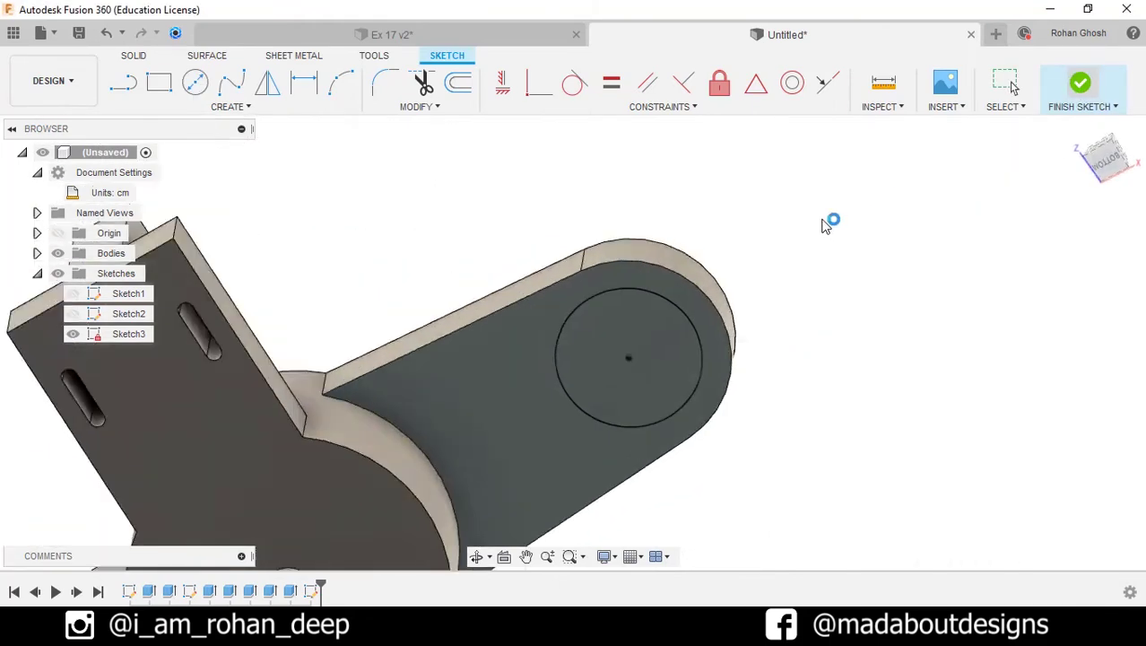
Show Sketch2 and set up a loft from the 45 cm circle under the arm to the small circle above its end
middle_click_drag(825, 224, 855, 379, "shift")
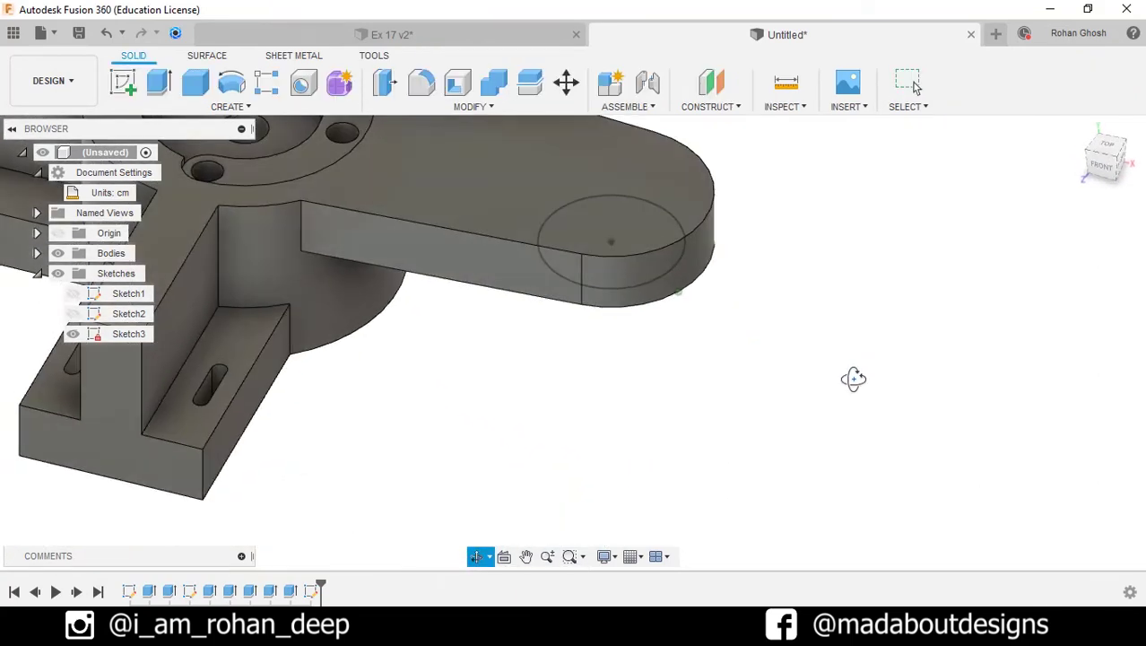
left_click(73, 313)
mouse_move(626, 396)
middle_mouse_down("shift")
mouse_move(914, 87)
mouse_move(456, 244)
middle_mouse_up("shift")
left_click(264, 113)
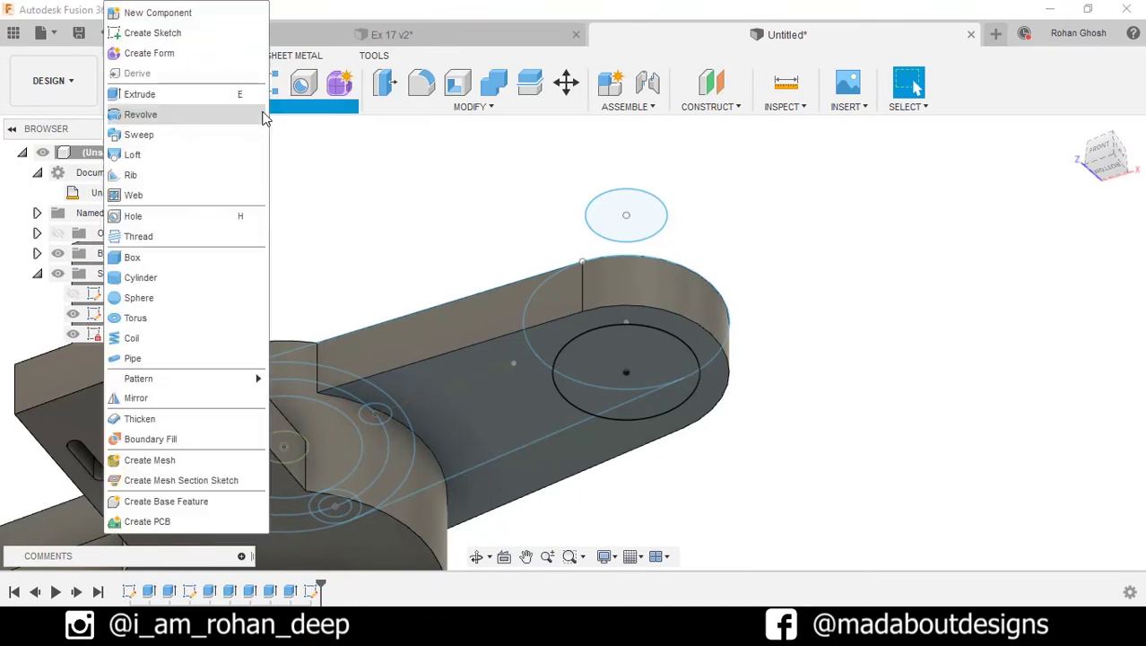
left_click(170, 154)
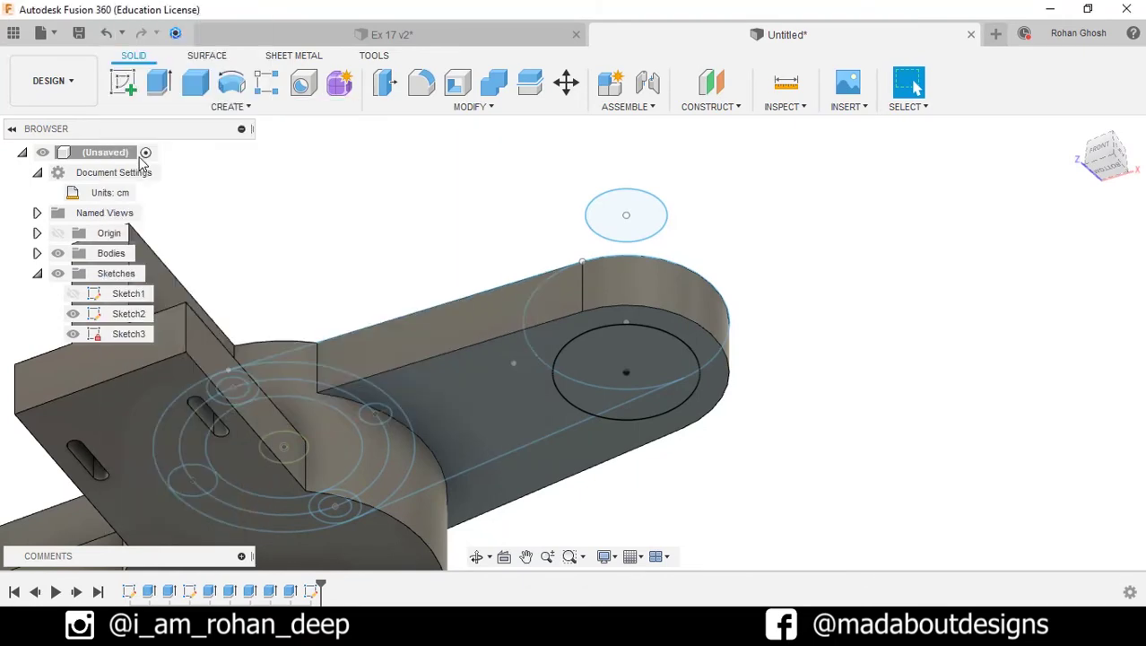
left_click(640, 366)
middle_click_drag(770, 255, 744, 455, "shift")
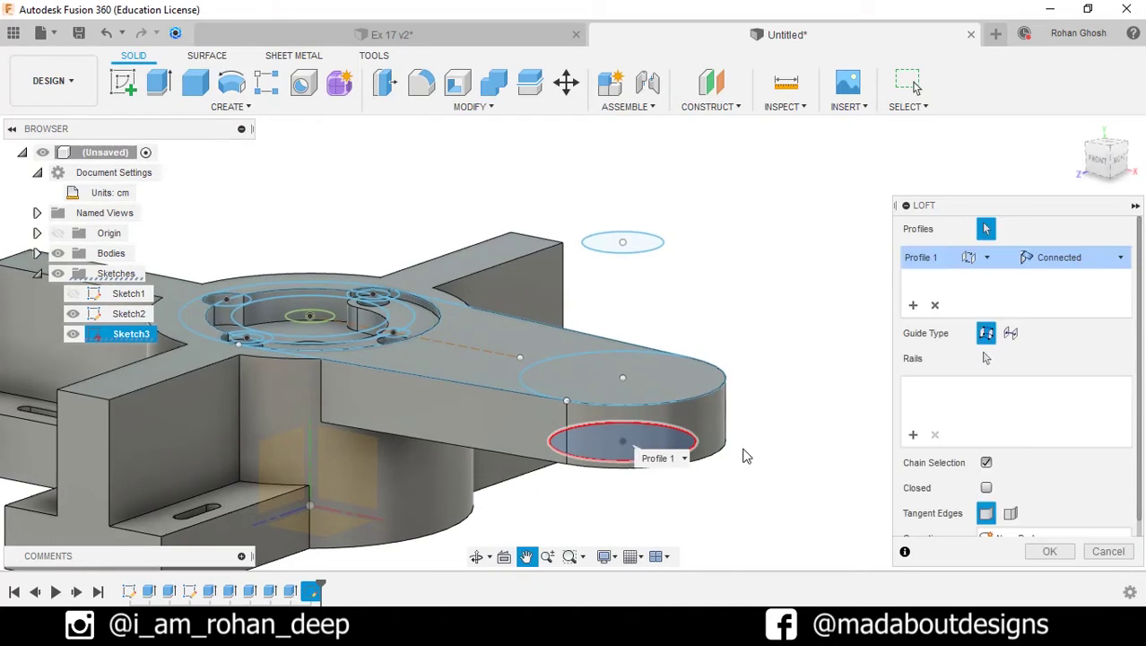
left_click(648, 244)
Complete the loft as a New Body and hide the sketches used for it
scroll(958, 453, "down", 2)
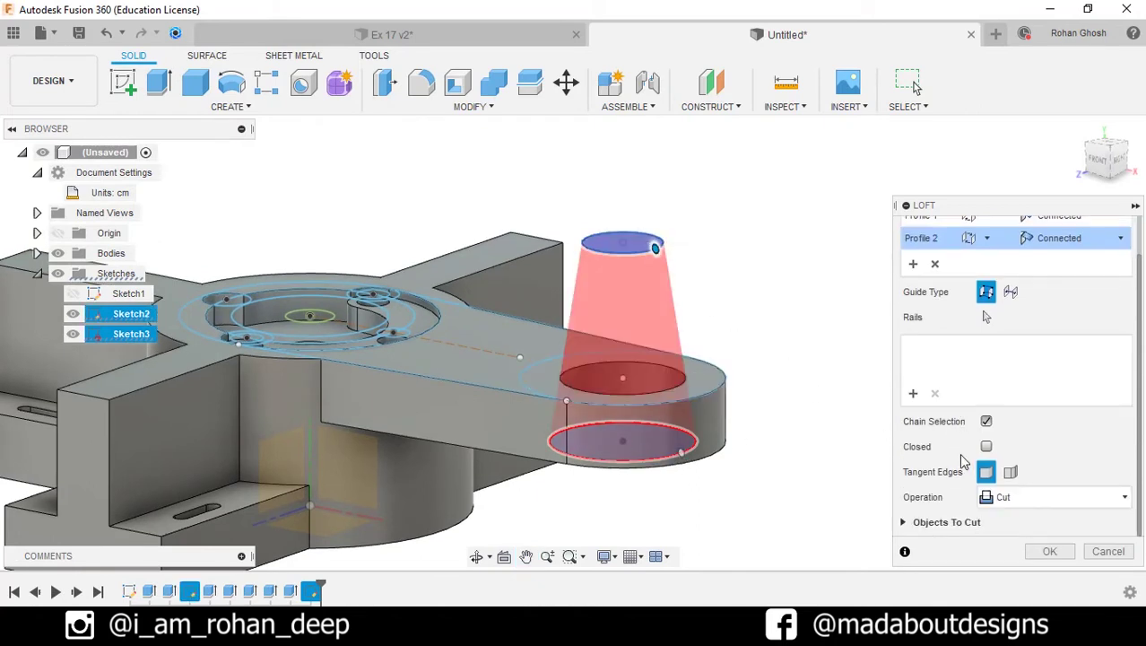
left_click(1010, 501)
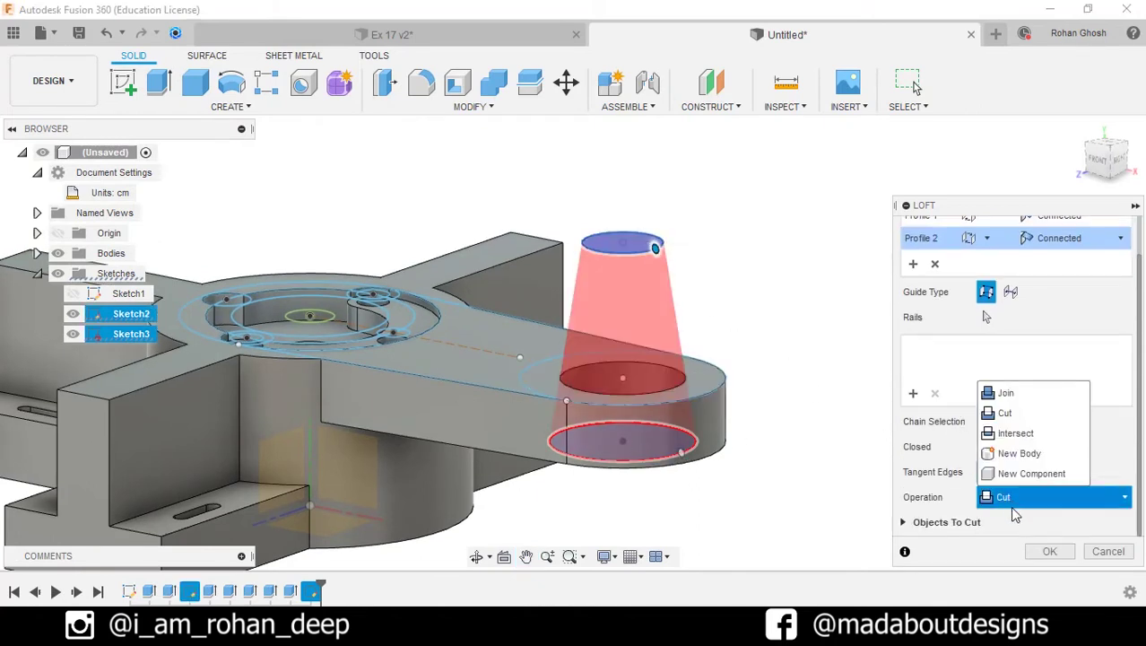
left_click(1012, 451)
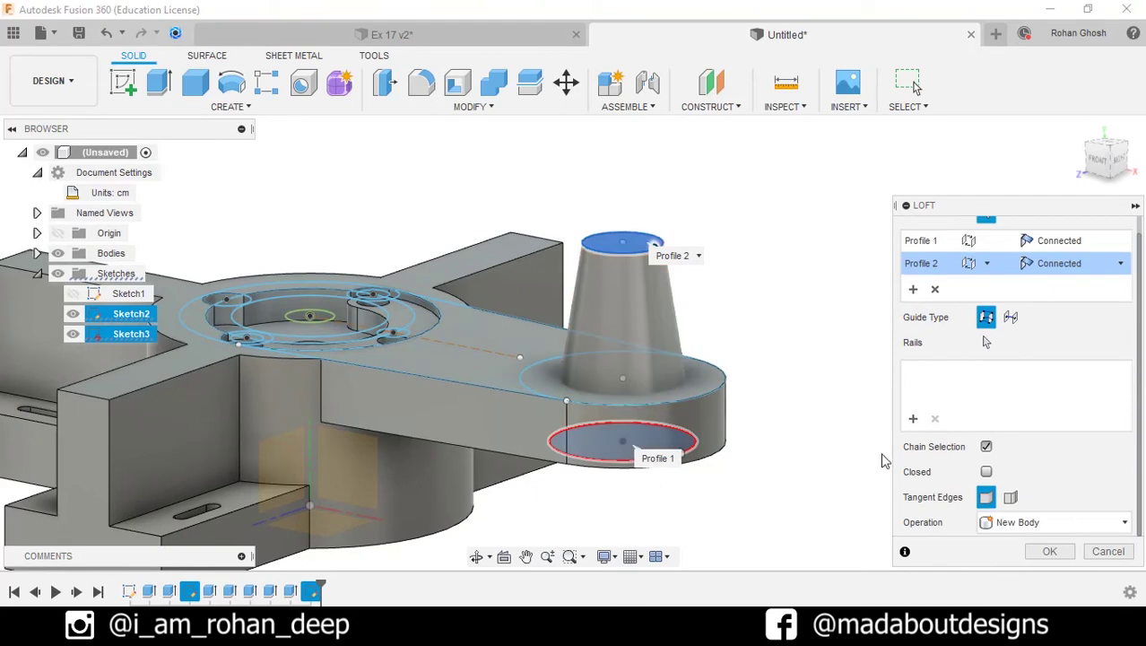
left_click(1049, 553)
key("v")
scroll(656, 218, "down", 3)
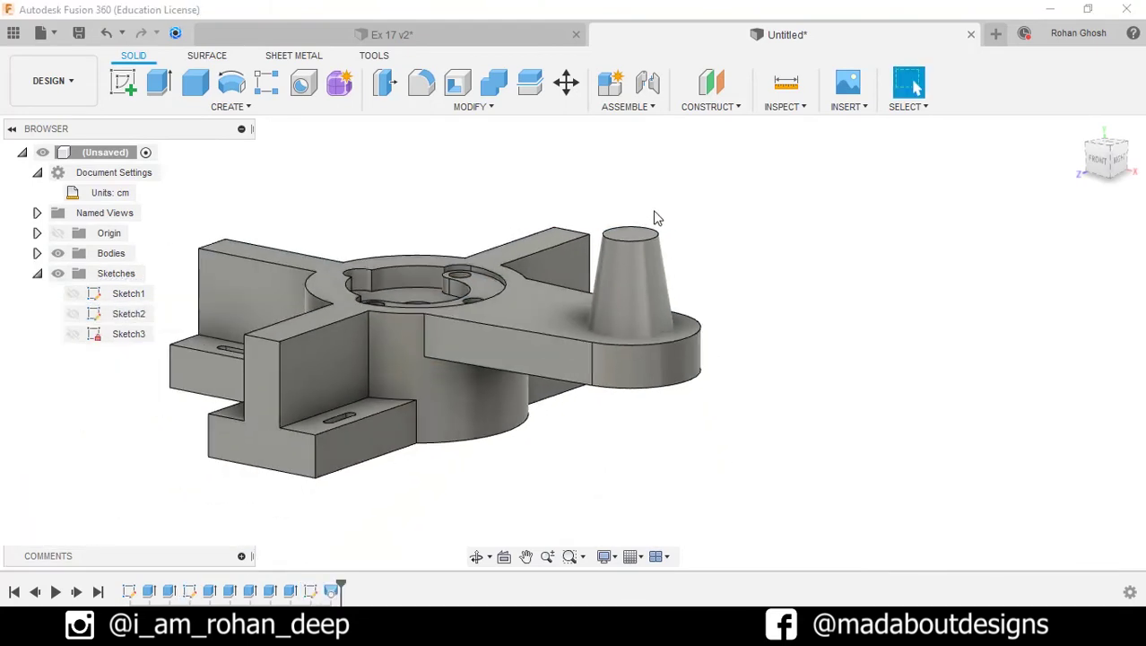
Start a sketch on the front plane and project the tapered post and the bracket bodies into it
left_click(122, 83)
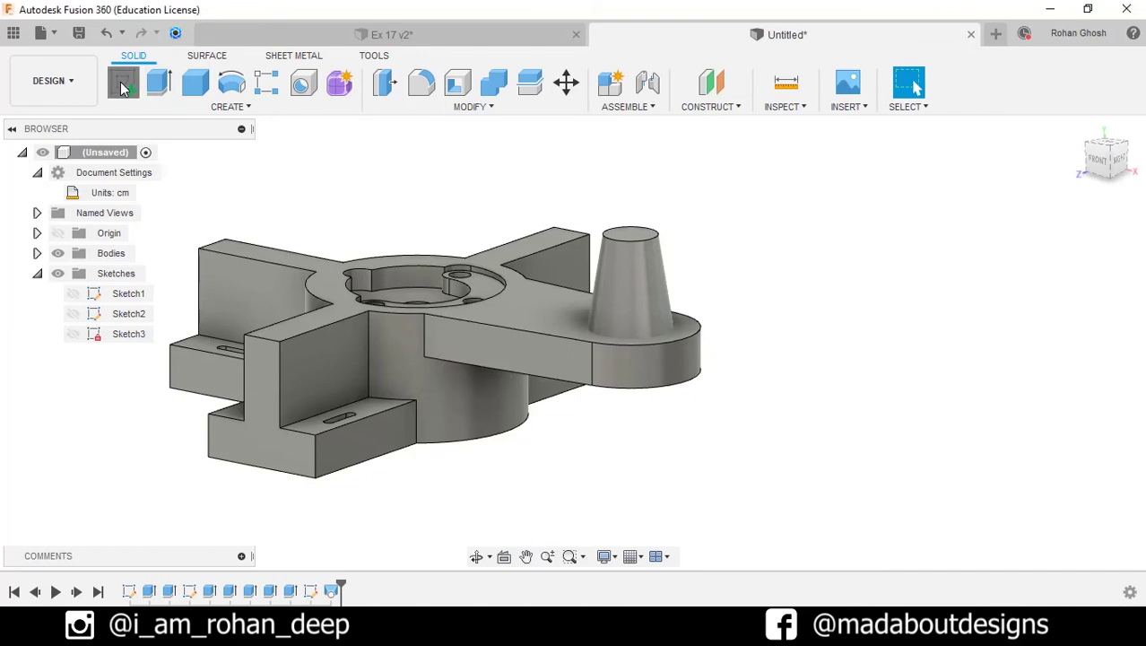
left_click(457, 382)
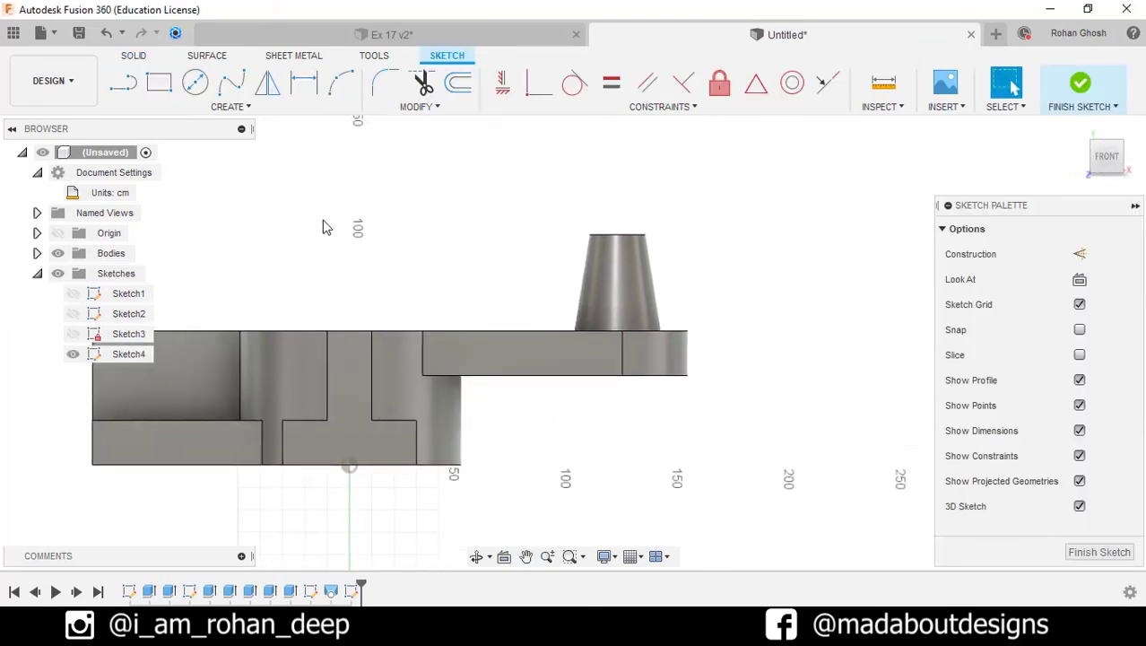
left_click(226, 109)
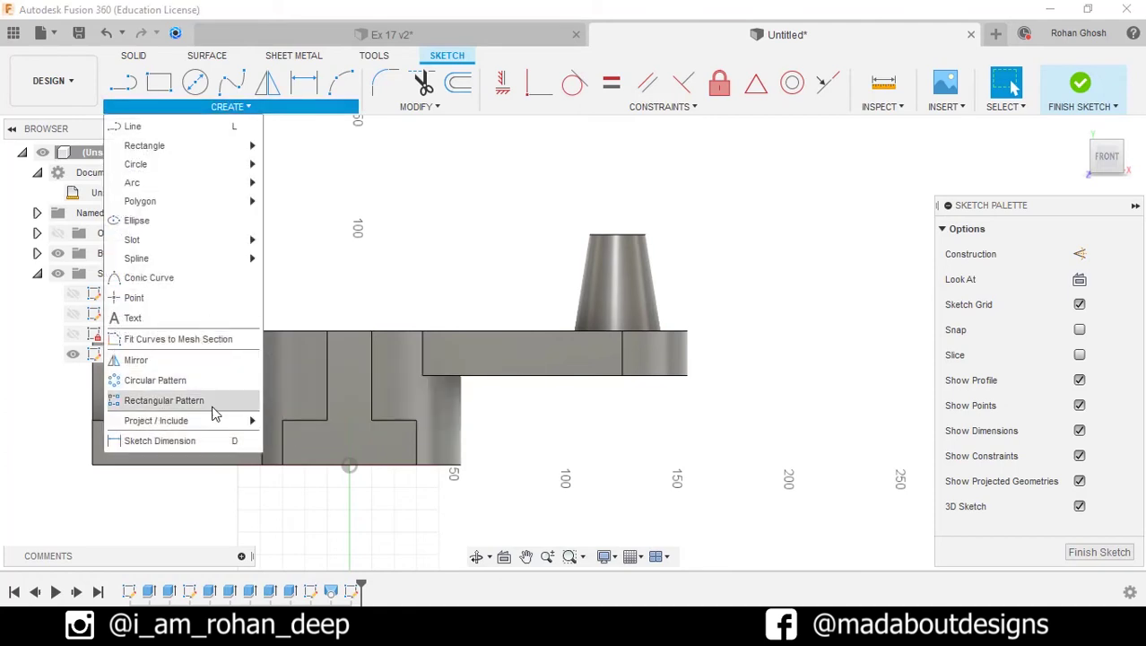
mouse_move(235, 420)
left_click(293, 425)
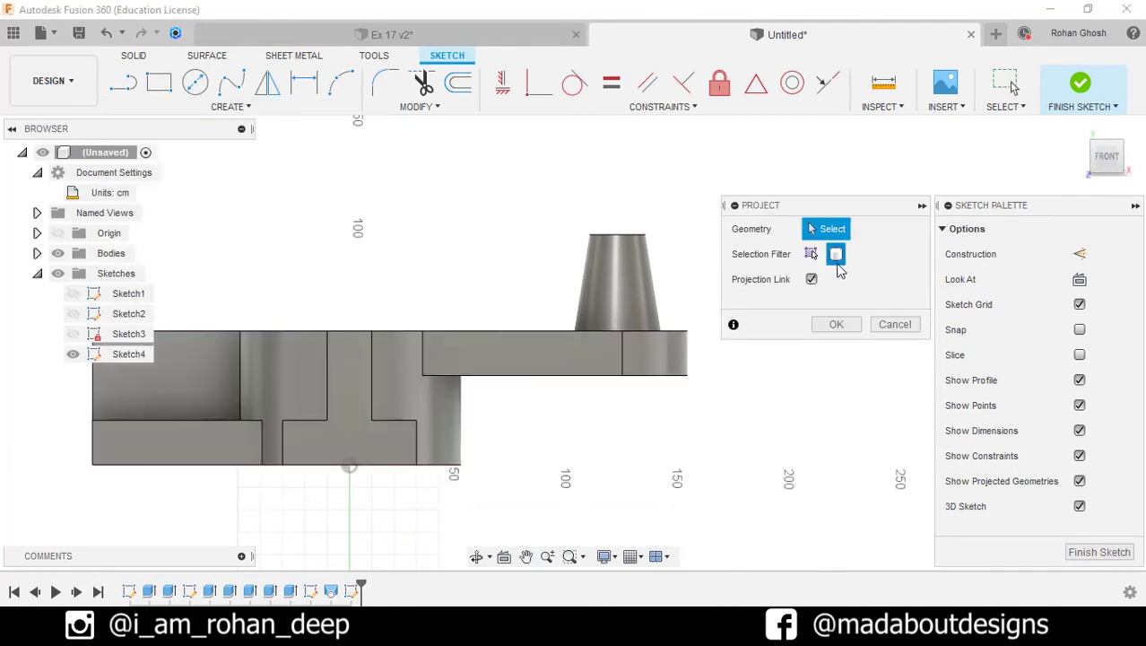
left_click(637, 285)
left_click(546, 355)
left_click(835, 325)
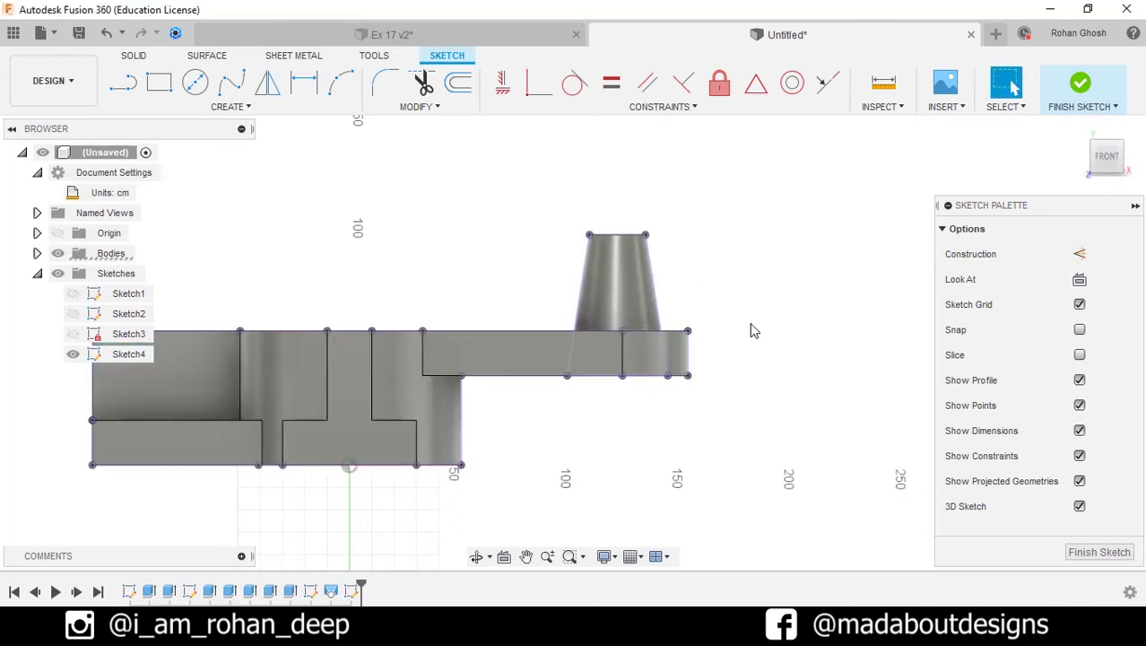
Hide the bodies and draw a line from the arm's upper end corner parallel to the post's side, closing across to the post's top corner
scroll(718, 323, "up", 4)
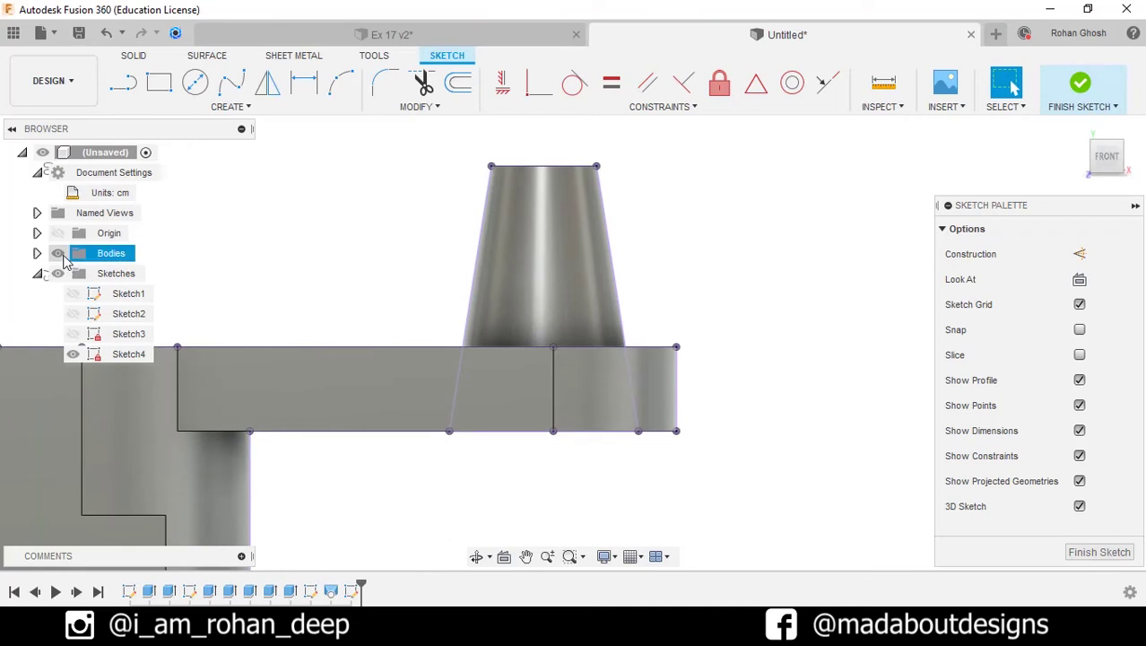
left_click(57, 253)
middle_click_drag(313, 251, 246, 287)
left_click(124, 82)
scroll(678, 392, "up", 2)
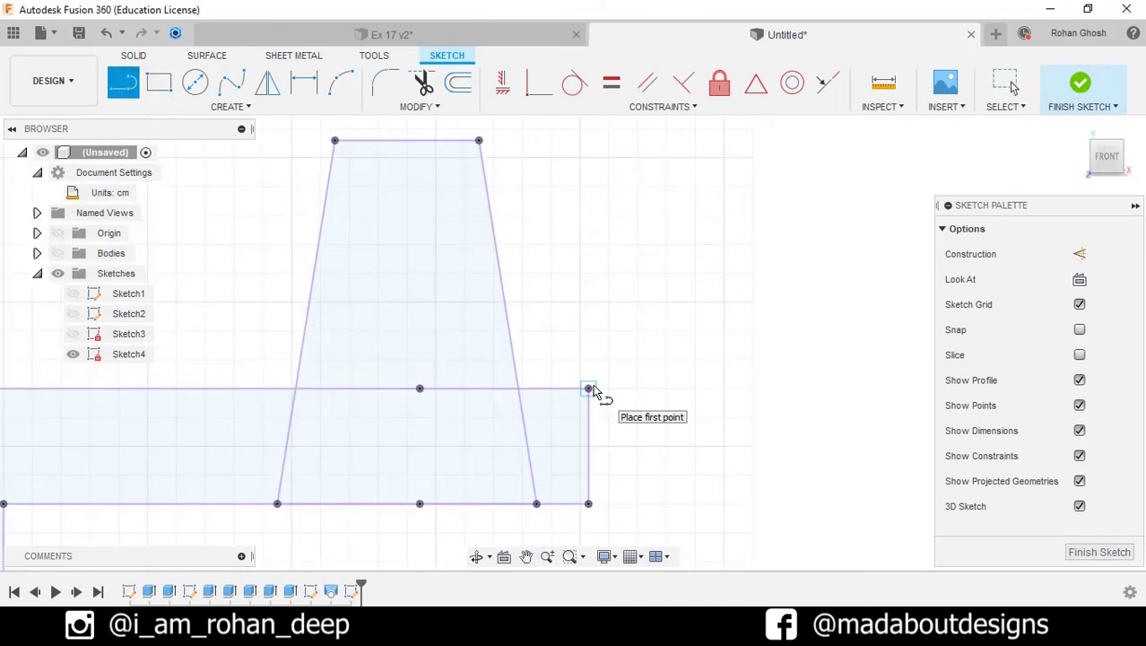
middle_click_drag(592, 392, 621, 473)
left_click(619, 471)
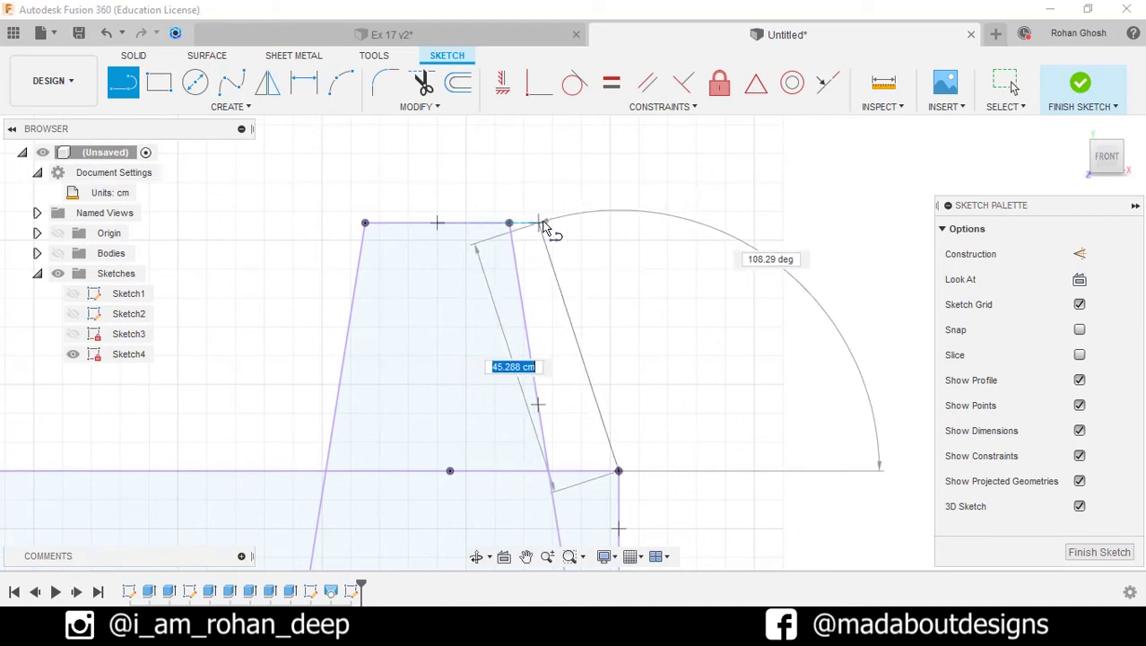
left_click(578, 224)
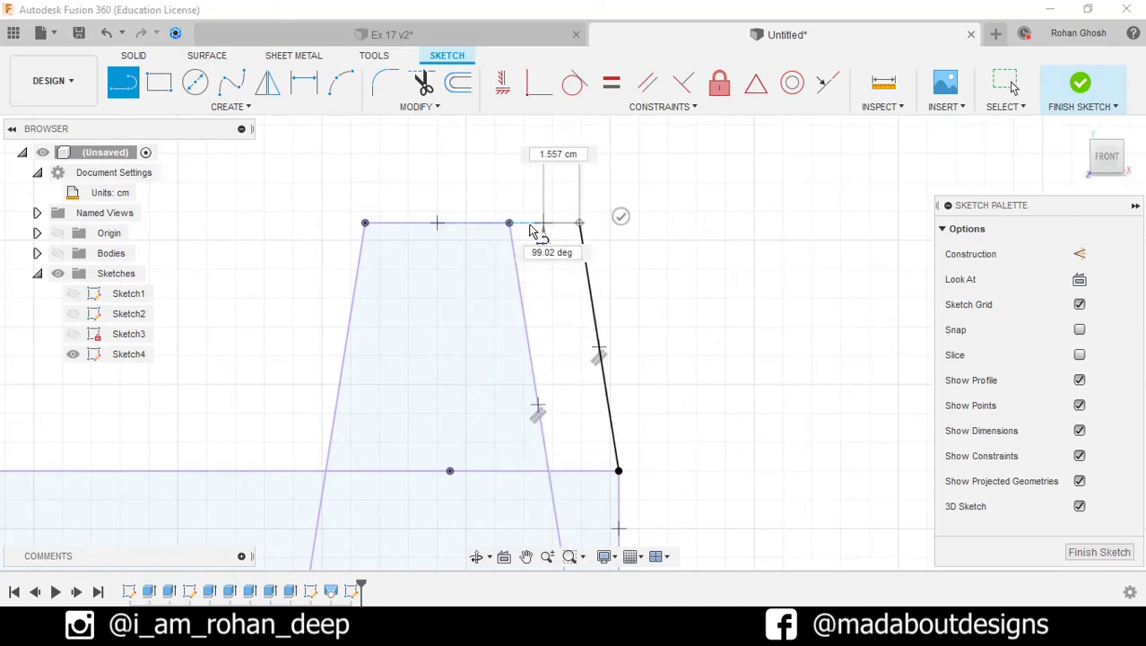
left_click(510, 223)
Draw a vertical construction line downward from the midpoint of the post's top edge
middle_click_drag(601, 244, 670, 230)
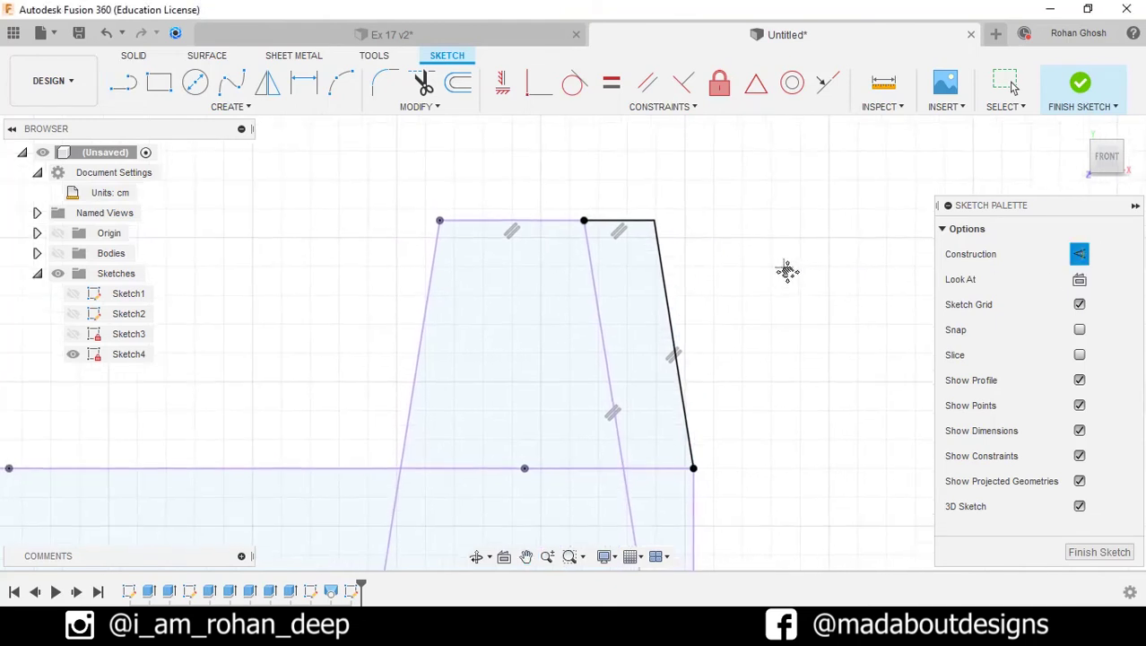
left_click(518, 225)
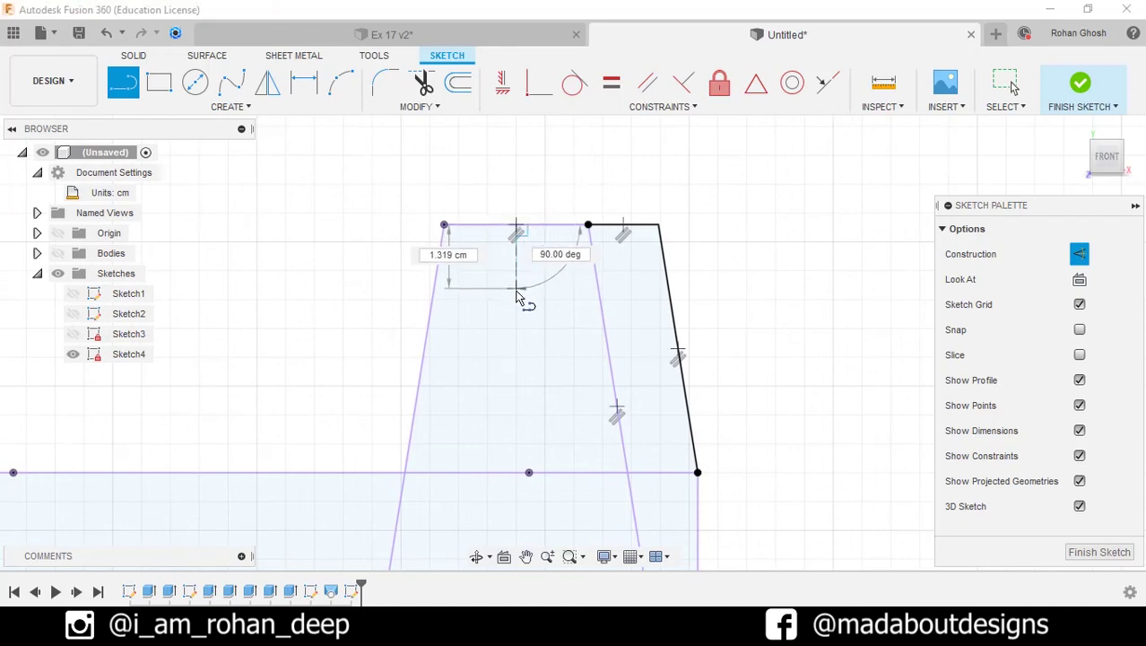
left_click(474, 315)
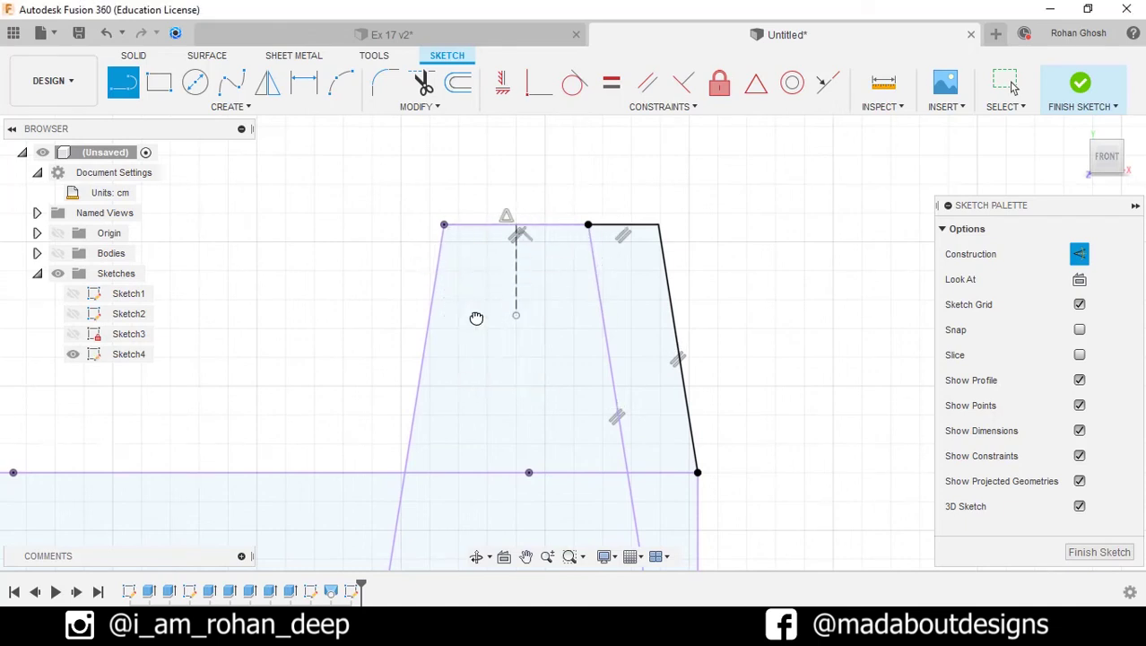
key("Escape")
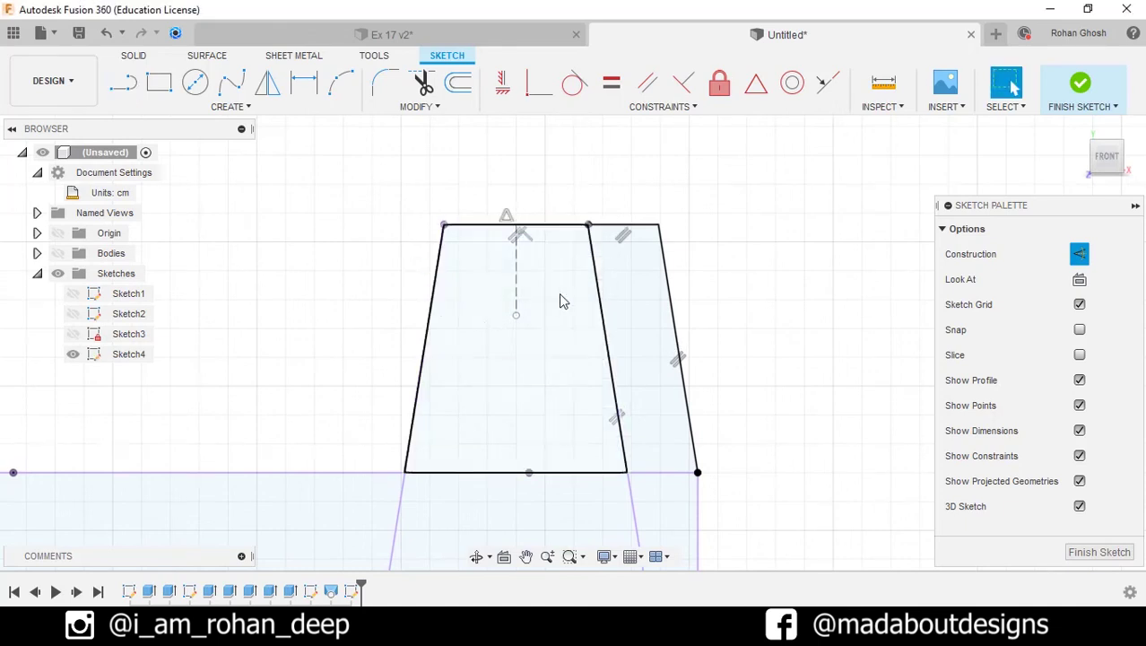
Mirror the sloped line and short top line of the outer outline about the vertical construction line
double_click(669, 277)
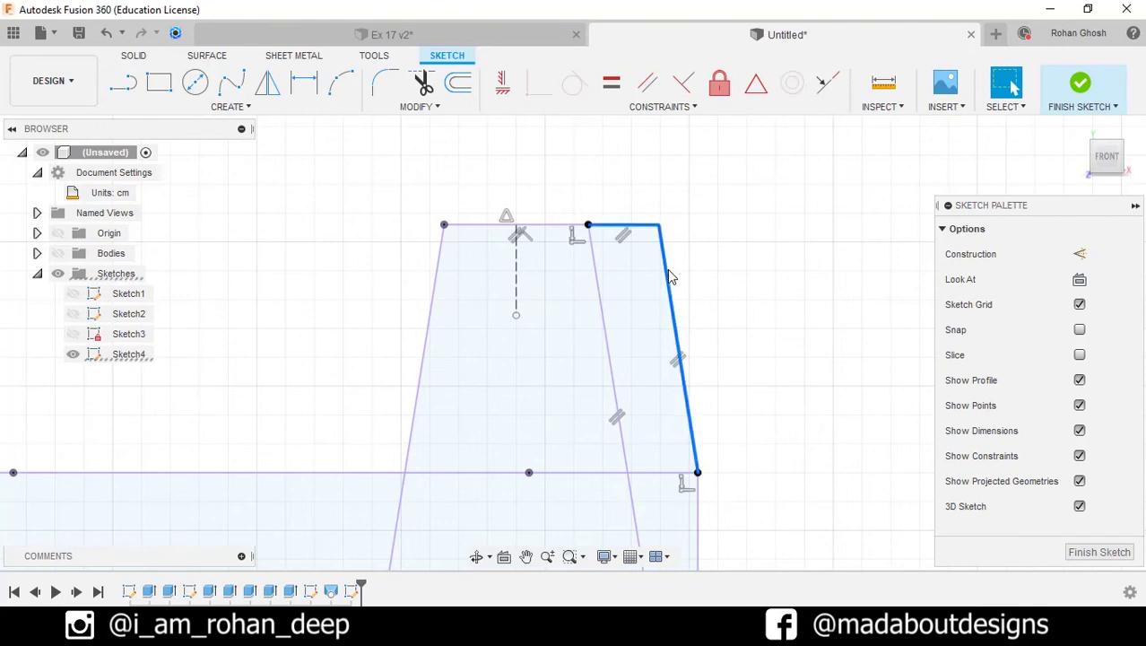
left_click(268, 85)
left_click(799, 258)
left_click(516, 264)
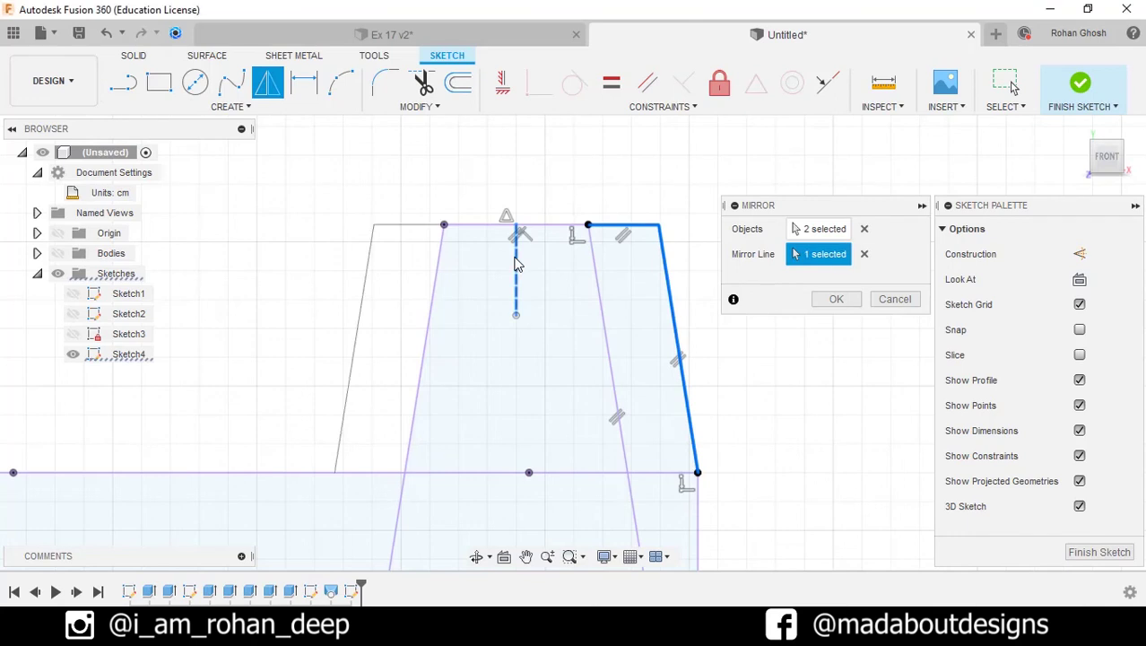
left_click(836, 300)
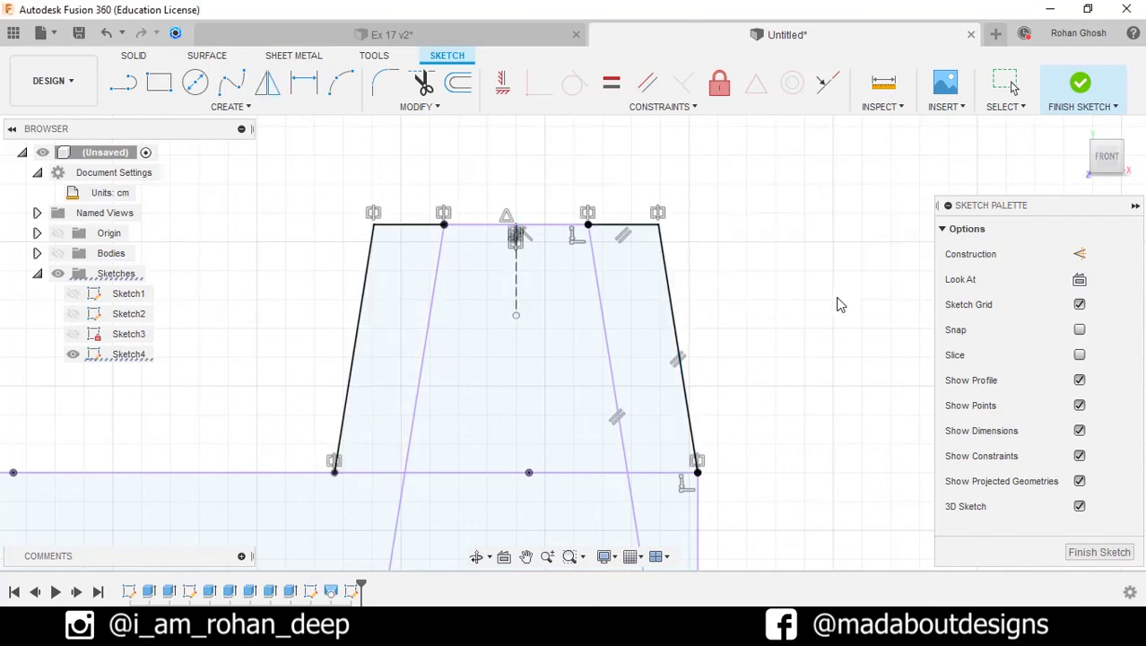
Show the bodies and draw a line from the mirrored outline's upper outer corner to the hub's circular edge on the arm's centreline
scroll(834, 291, "down", 3)
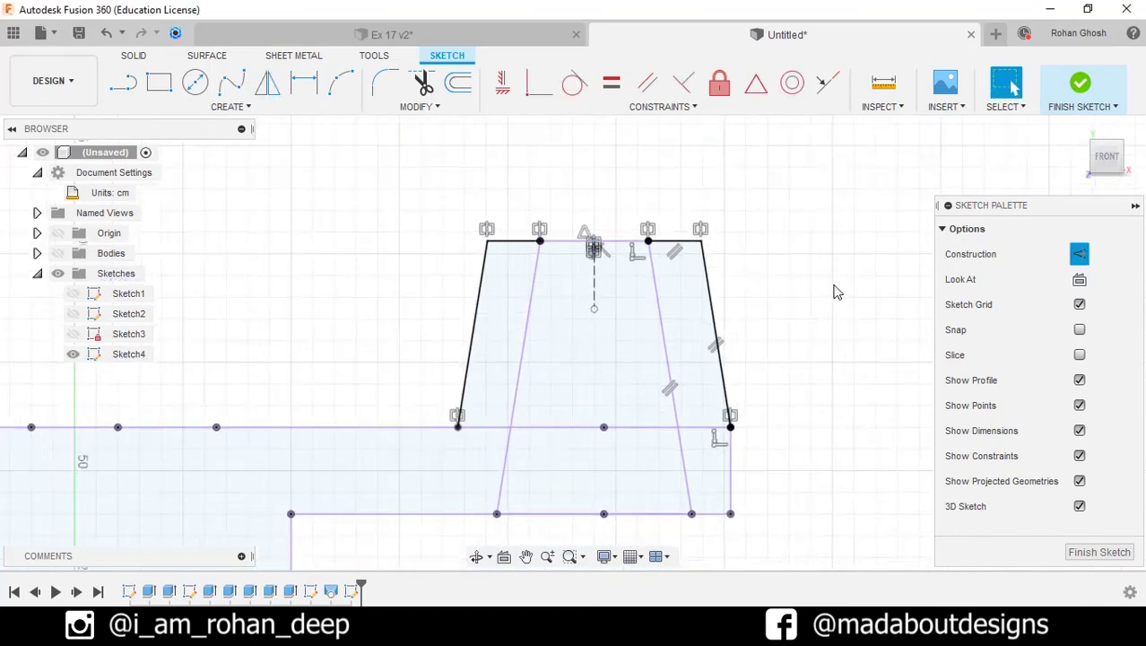
left_click(125, 84)
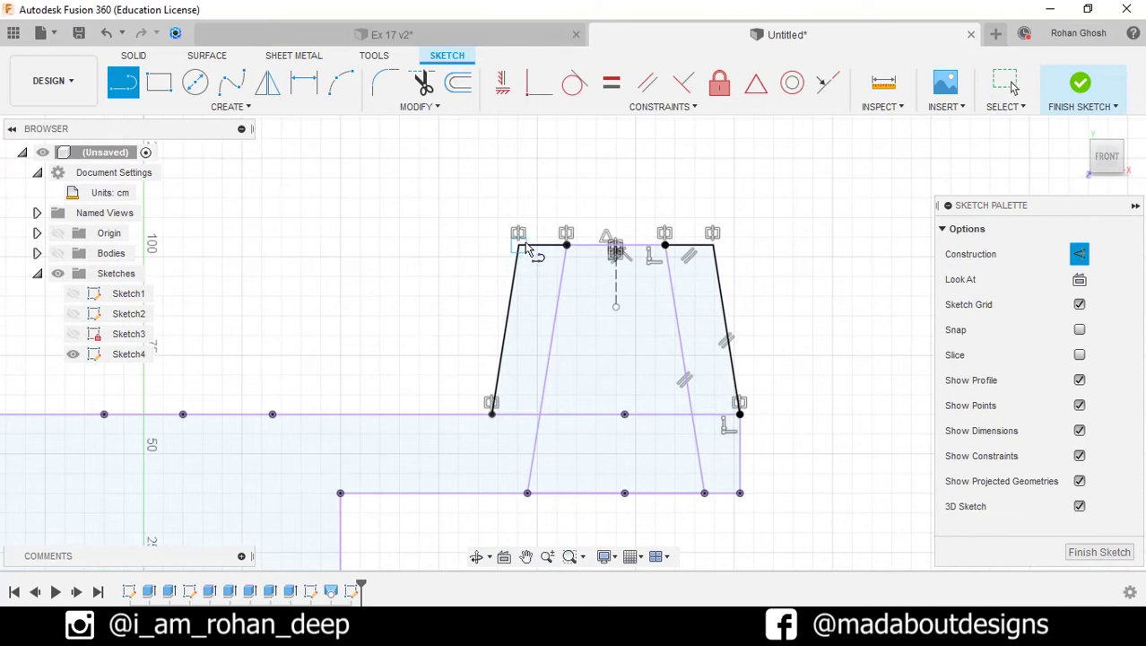
mouse_move(525, 250)
left_mouse_down()
mouse_move(302, 325)
mouse_move(102, 255)
mouse_move(64, 256)
left_mouse_up()
left_click(58, 253)
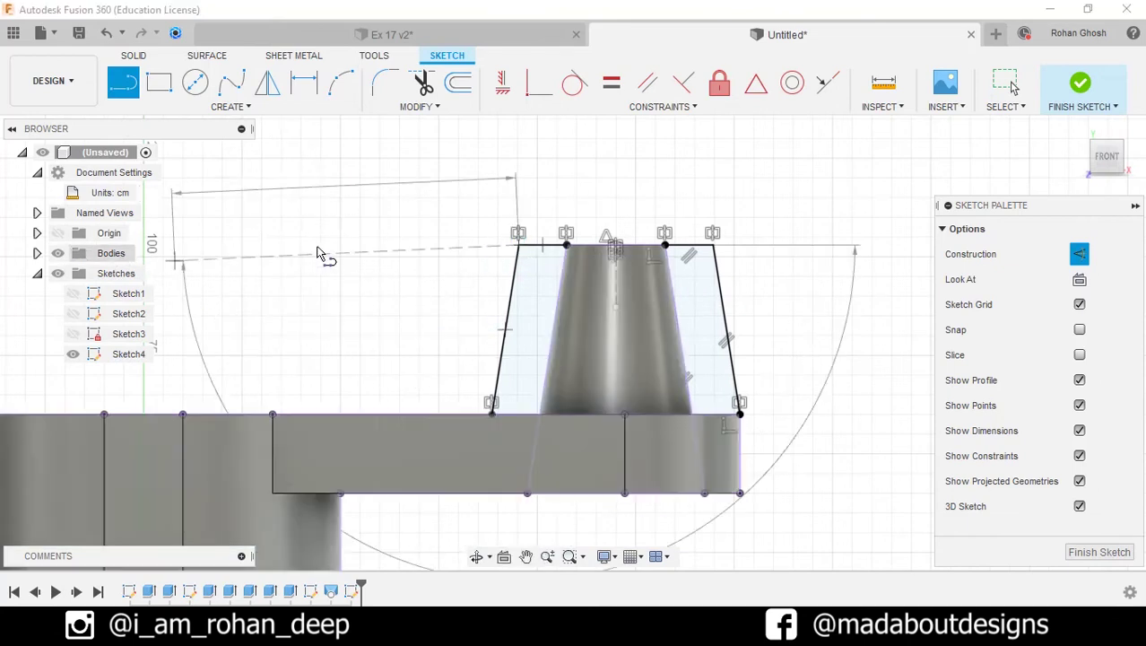
middle_click_drag(332, 231, 330, 278, "shift")
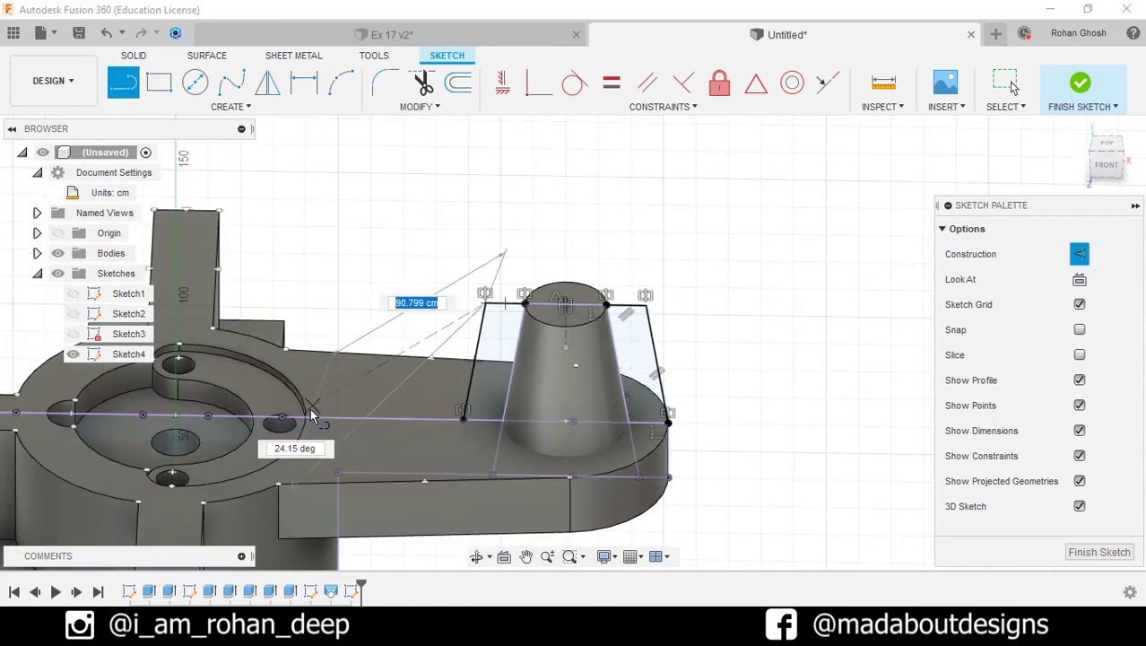
scroll(312, 415, "up", 3)
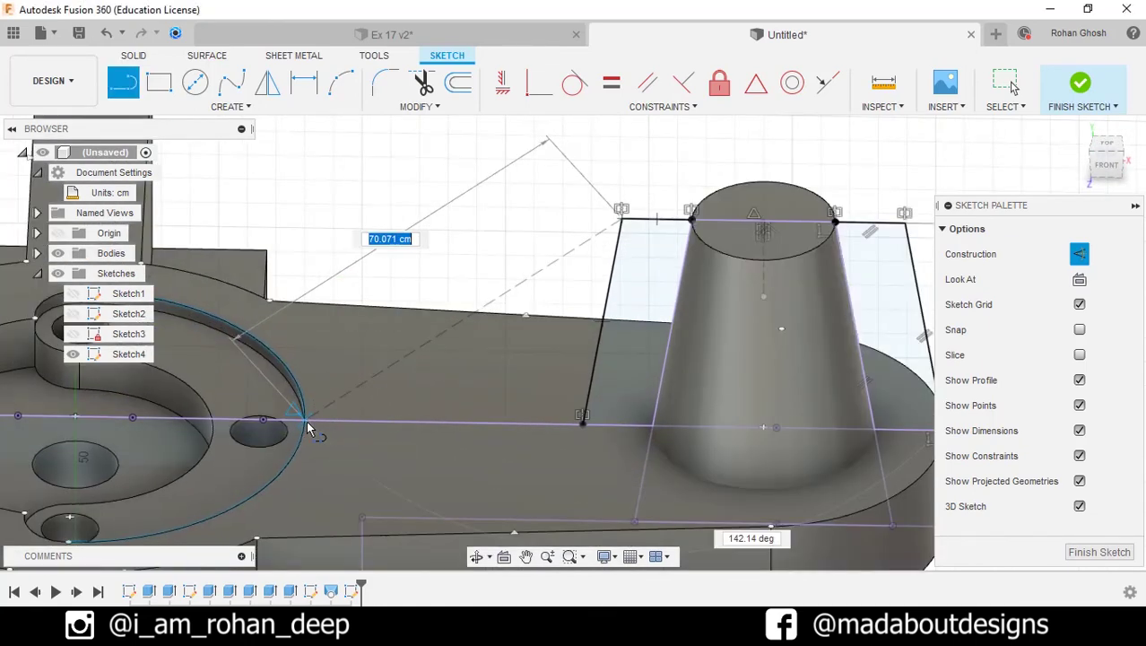
left_click(307, 428)
key("Escape")
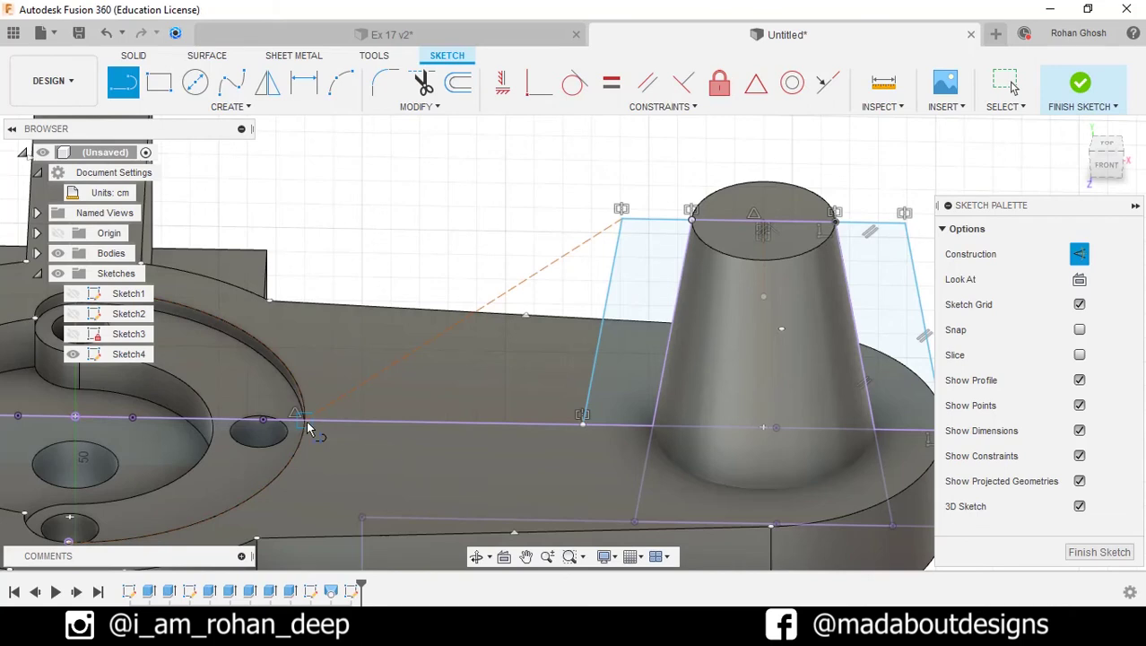
key("Escape")
Convert the slanted construction line between the post outline and the hub to a normal line and finish the sketch
left_click(501, 291)
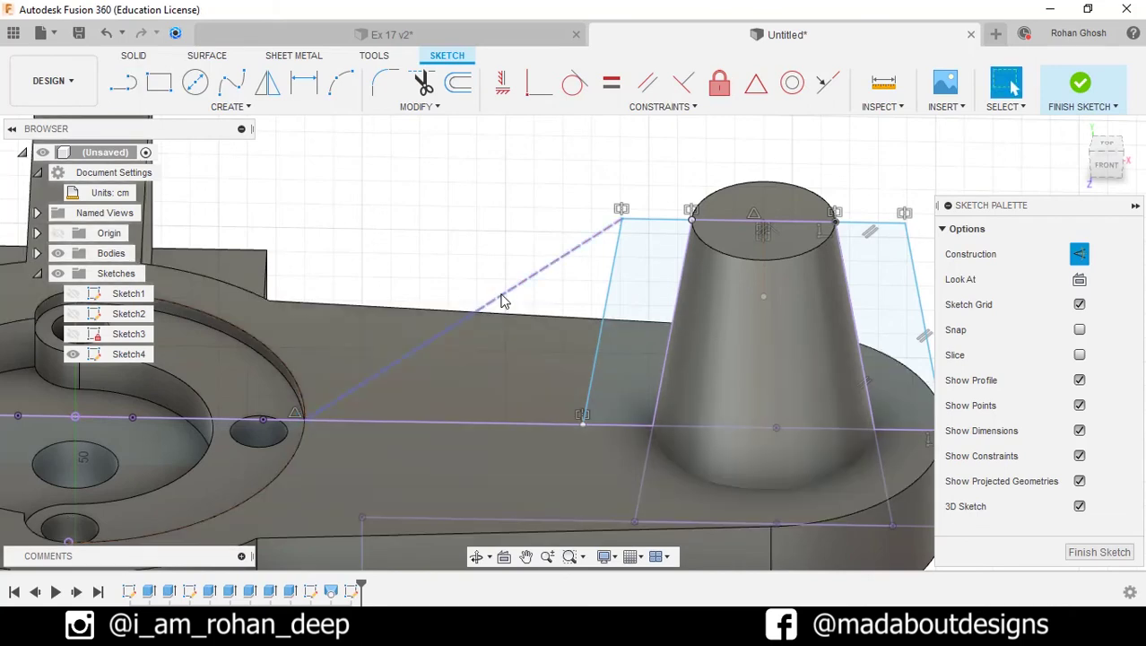
left_click(1079, 255)
scroll(538, 224, "down", 3)
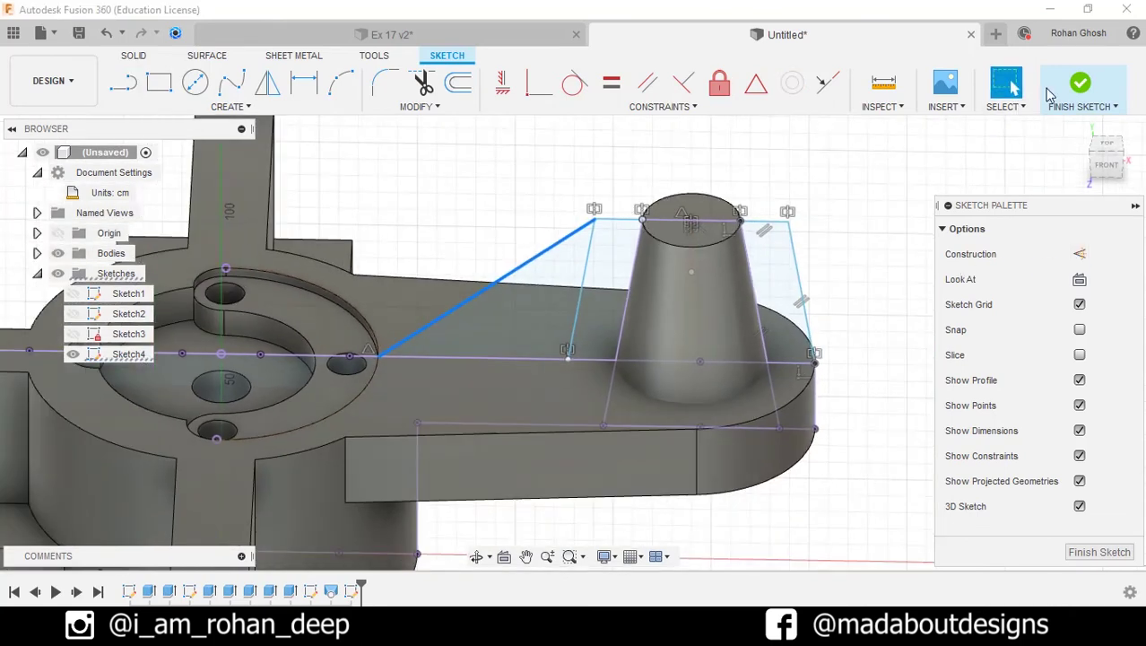
left_click(1079, 85)
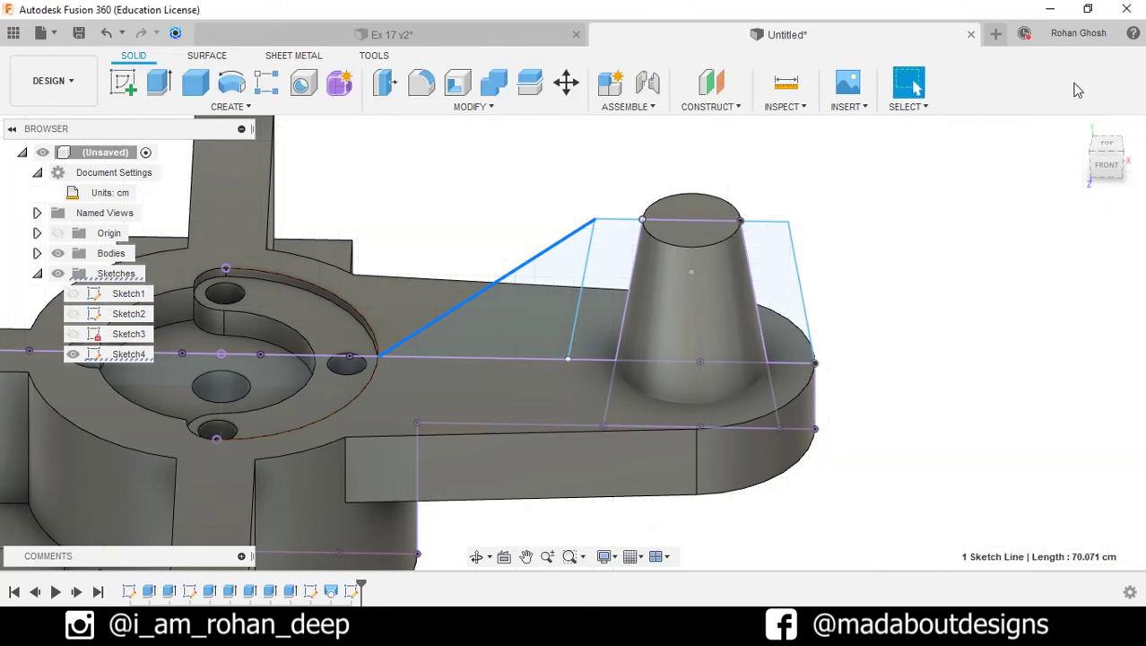
Revolve the outer side profile 360 degrees about the tapered post's axis as a New Body
left_click(228, 107)
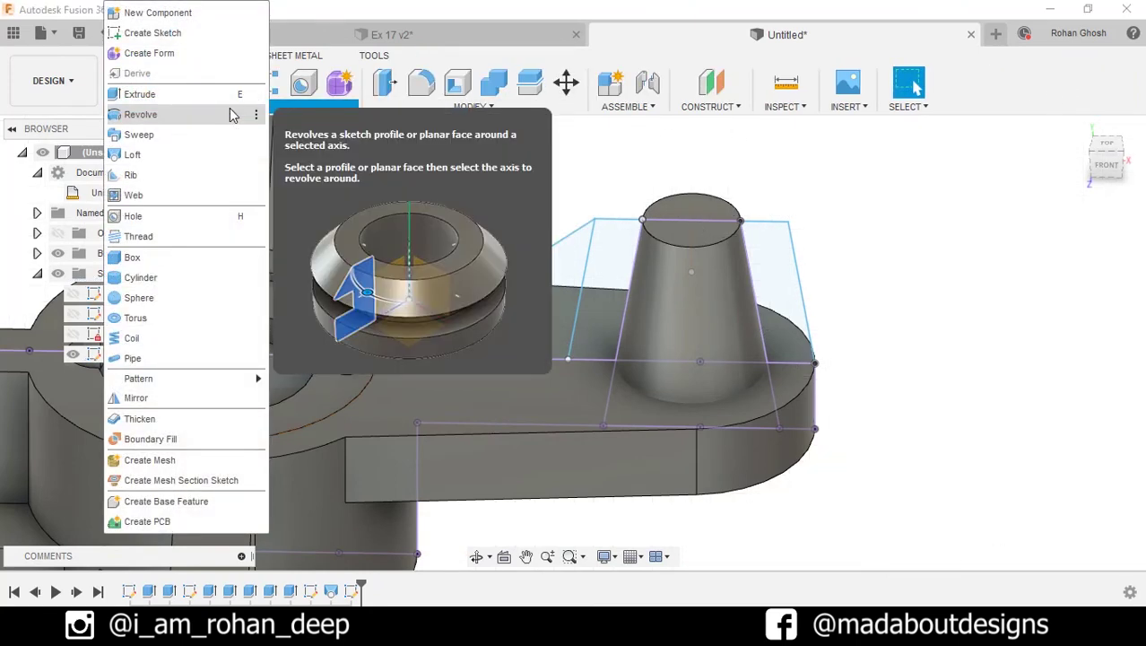
left_click(141, 115)
left_click(787, 272)
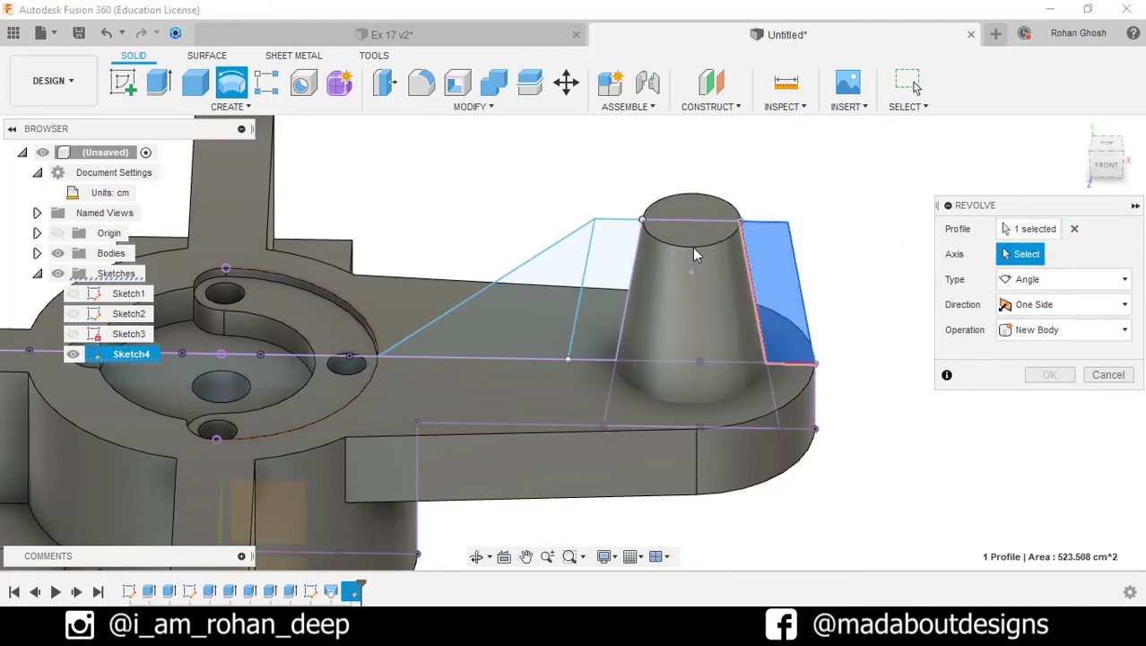
left_click(708, 205)
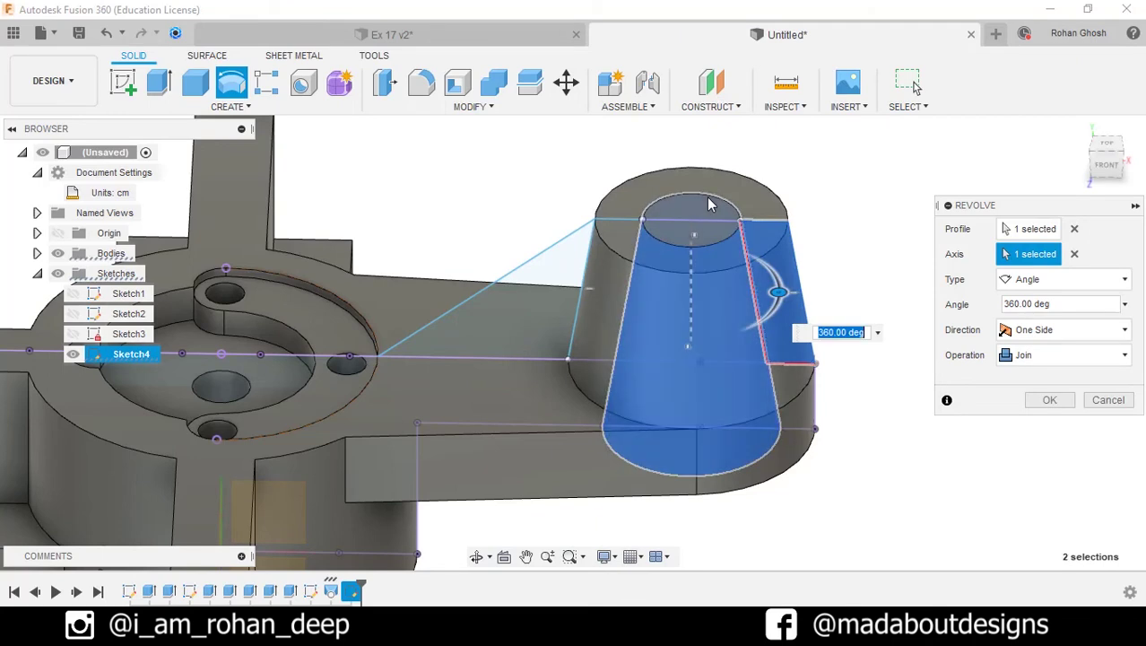
left_click(1031, 355)
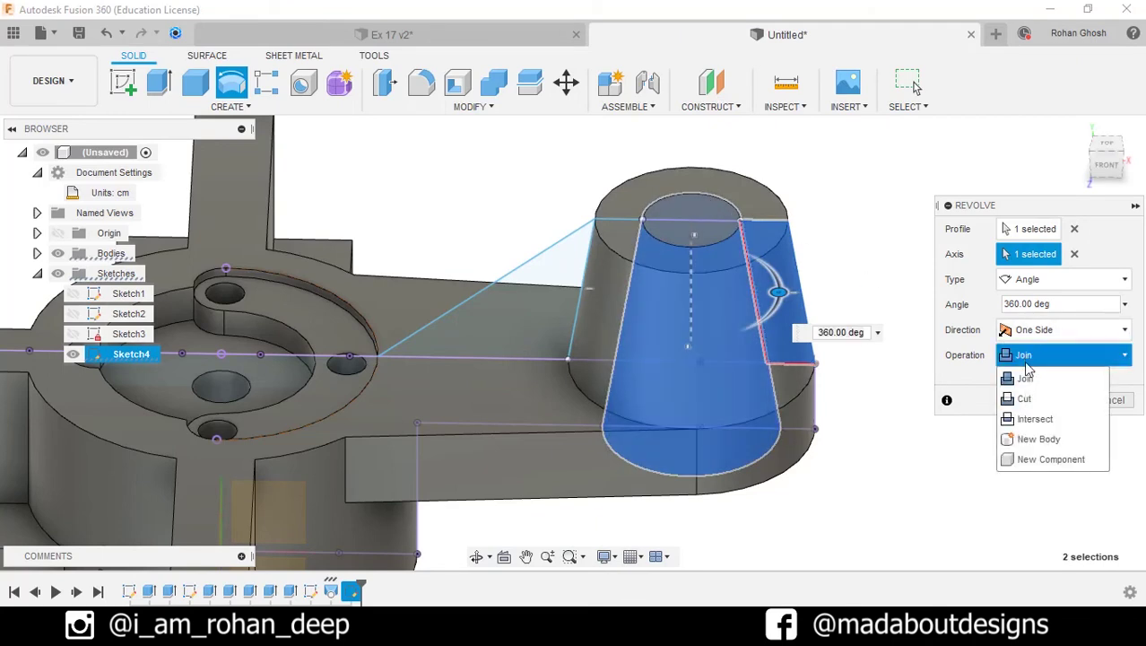
left_click(1036, 437)
mouse_move(975, 470)
middle_mouse_down("shift")
mouse_move(957, 461)
mouse_move(981, 460)
middle_mouse_up("shift")
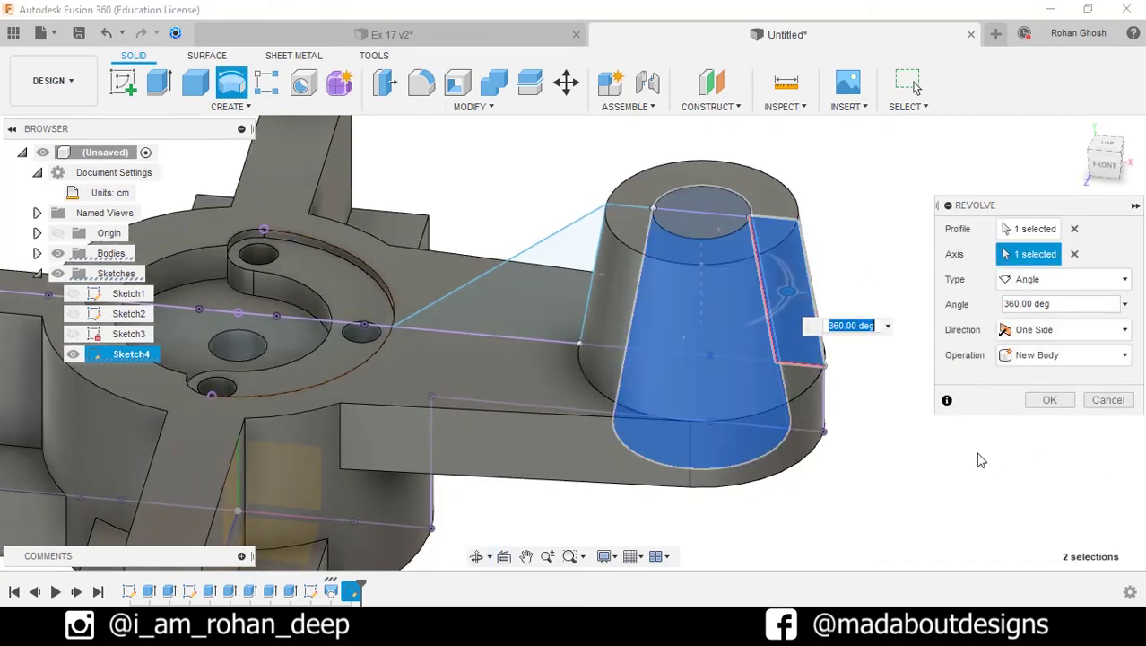
left_click(1042, 401)
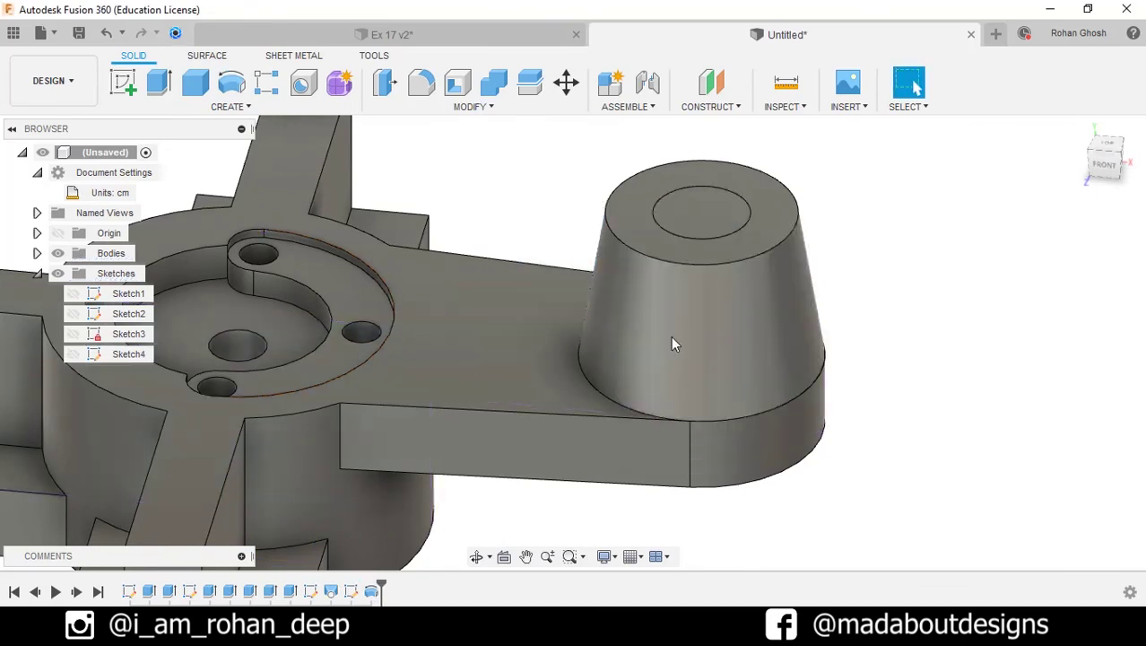
Show Sketch4, extrude its triangular rib profile symmetrically by 5 cm as a New Body, and hide the sketch again
left_click(73, 353)
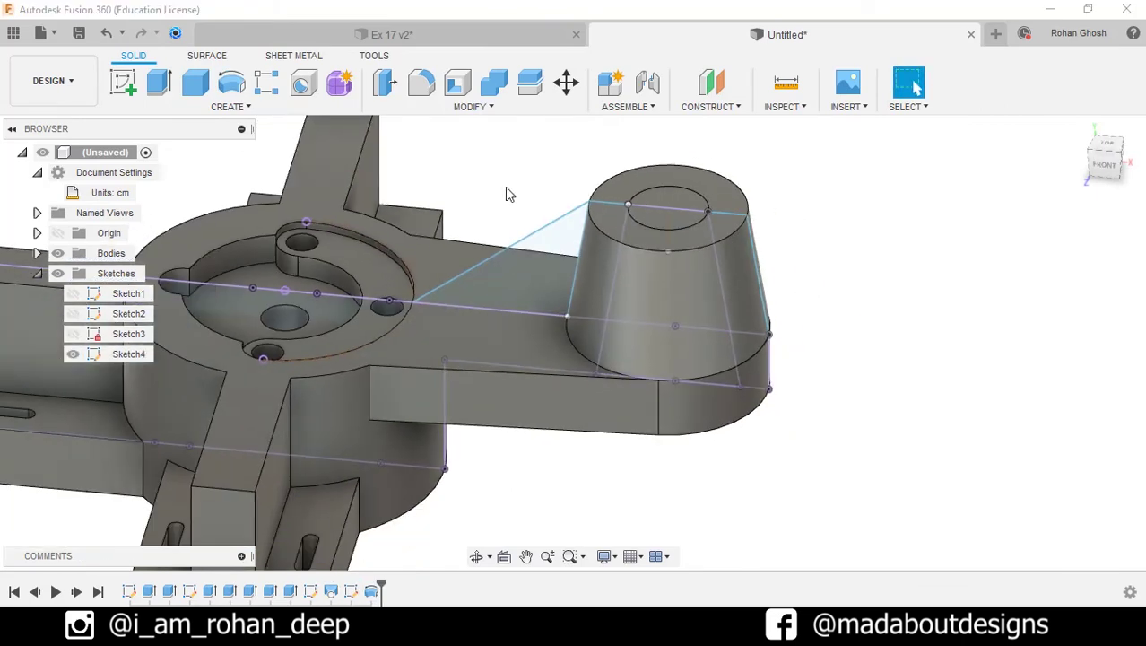
left_click(159, 84)
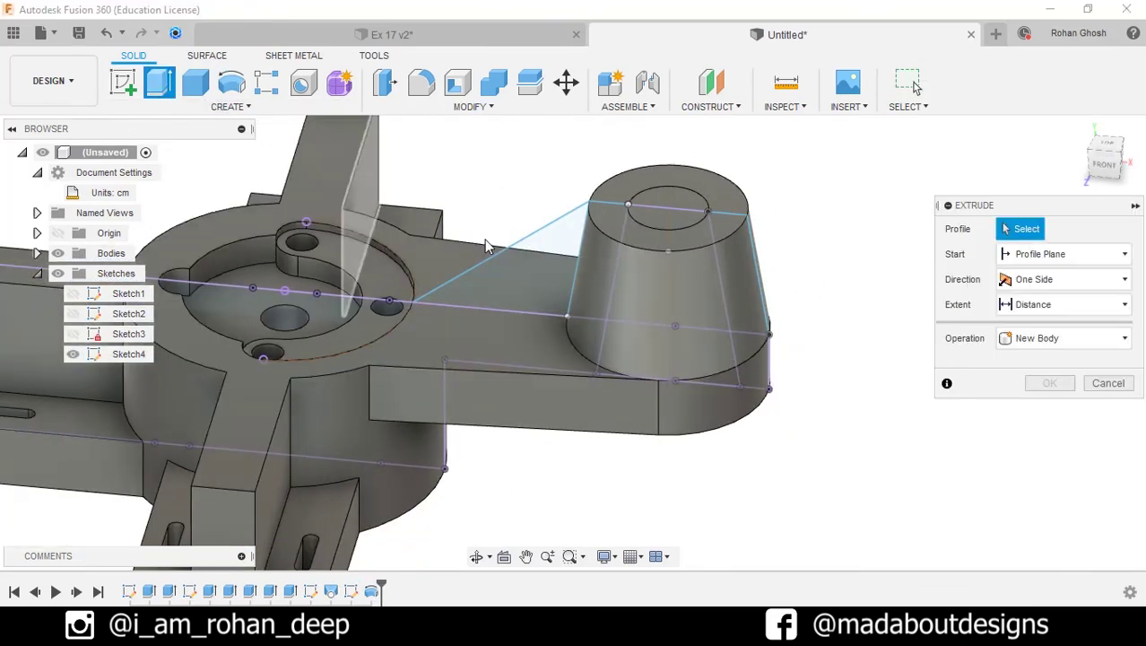
left_click(535, 269)
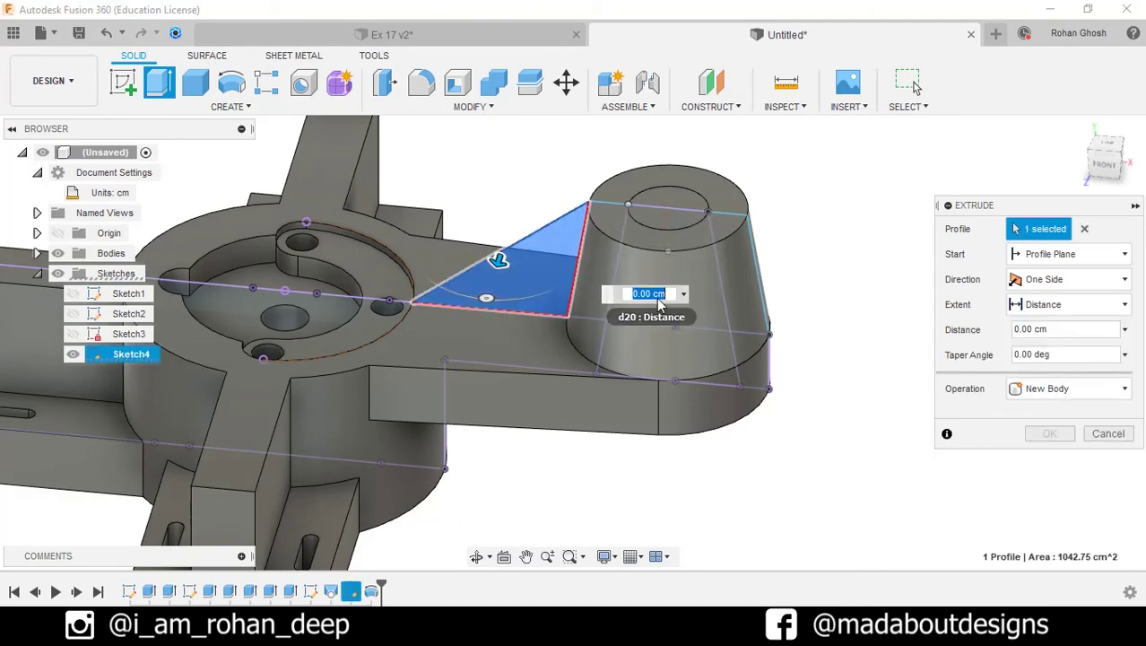
key("Return")
middle_click_drag(789, 264, 981, 258, "shift")
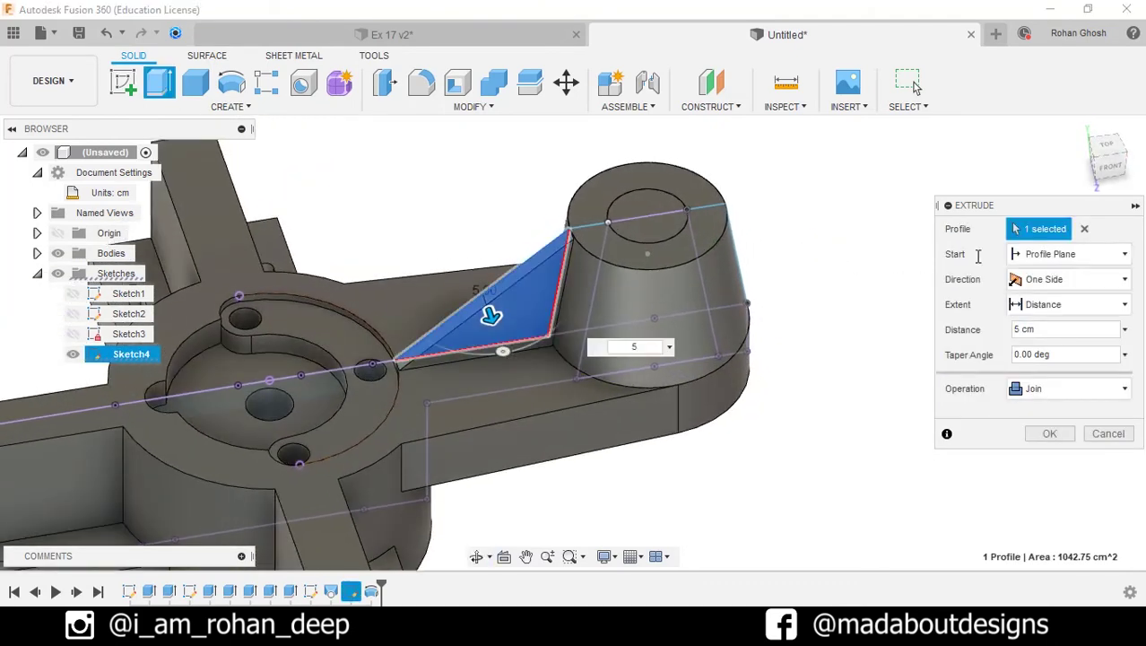
left_click(1067, 281)
left_click(1047, 341)
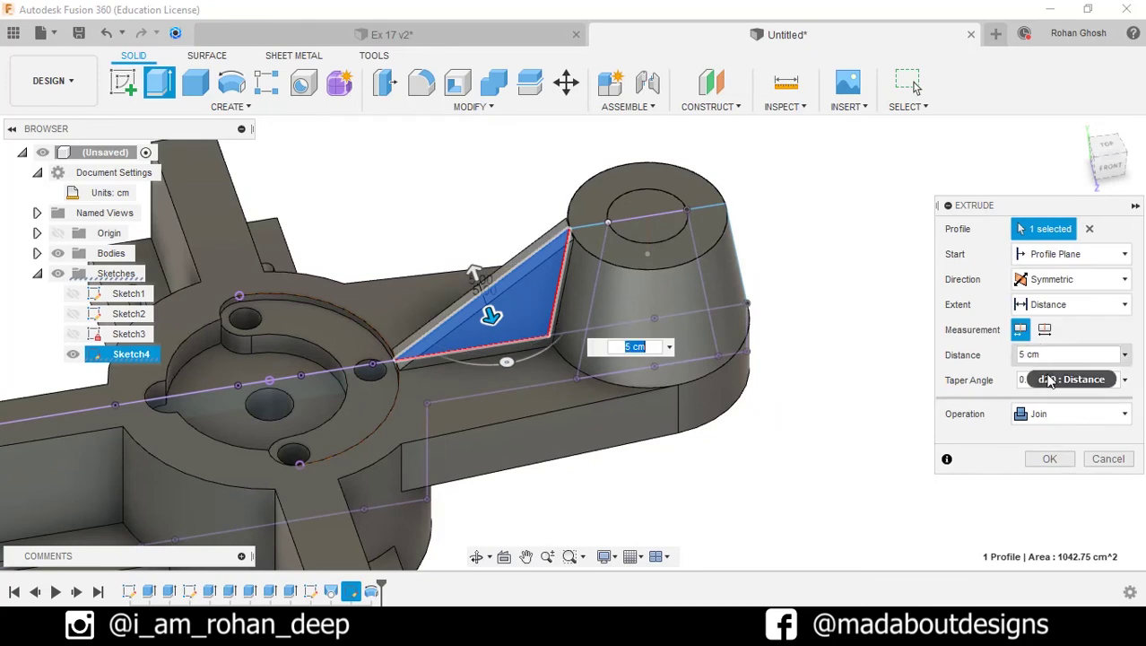
left_click(1040, 418)
left_click(1051, 497)
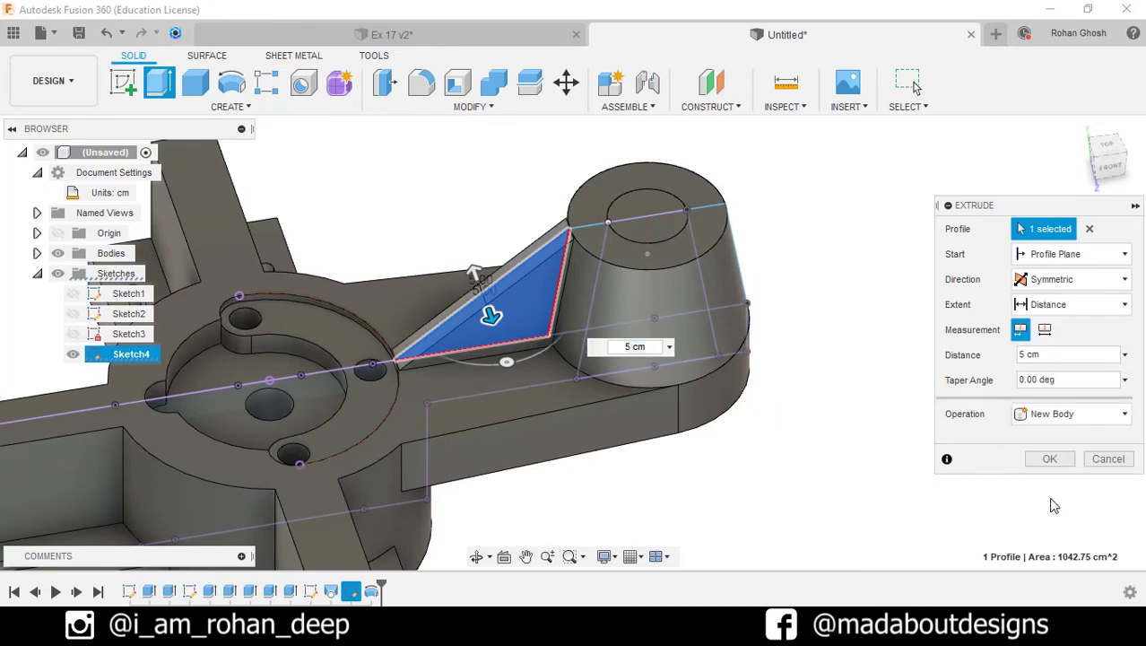
left_click(1050, 461)
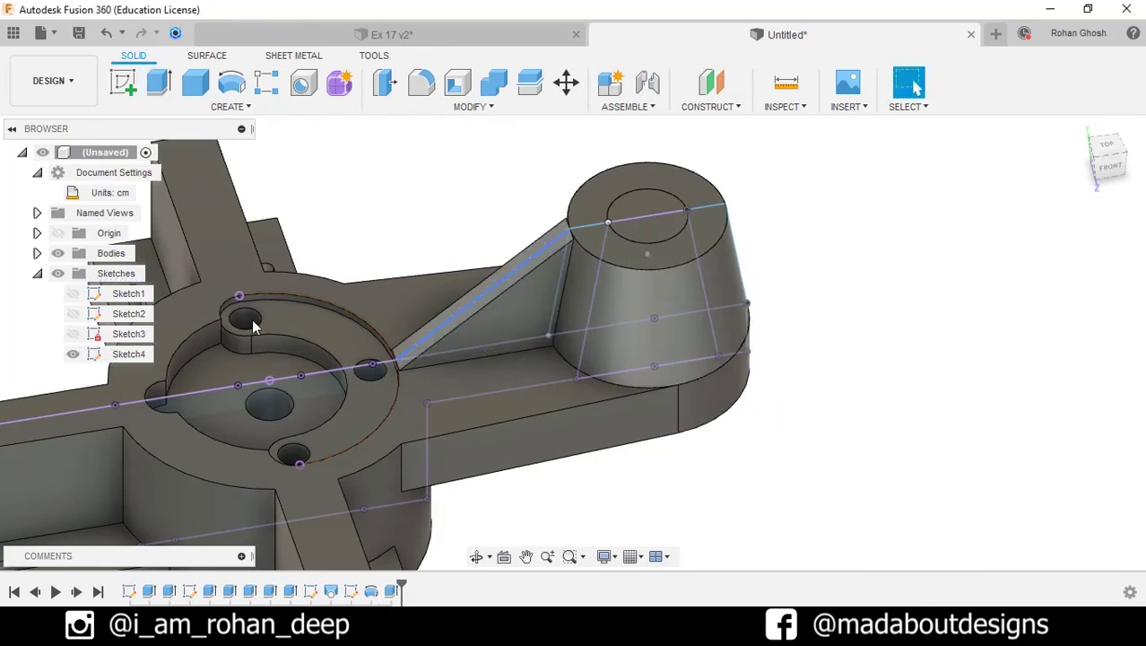
left_click(72, 354)
Combine the revolved tapered boss with the bracket body and the triangular rib using the Join operation
mouse_move(376, 256)
middle_mouse_down("shift")
mouse_move(386, 205)
mouse_move(401, 227)
middle_mouse_up("shift")
left_click(472, 107)
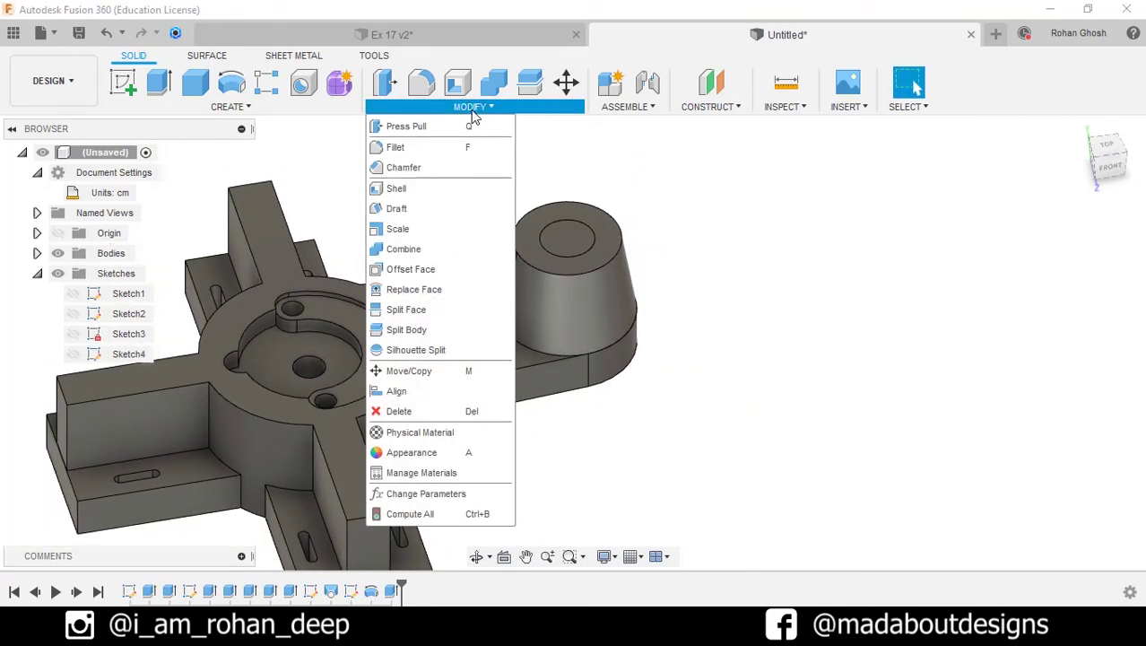
left_click(412, 246)
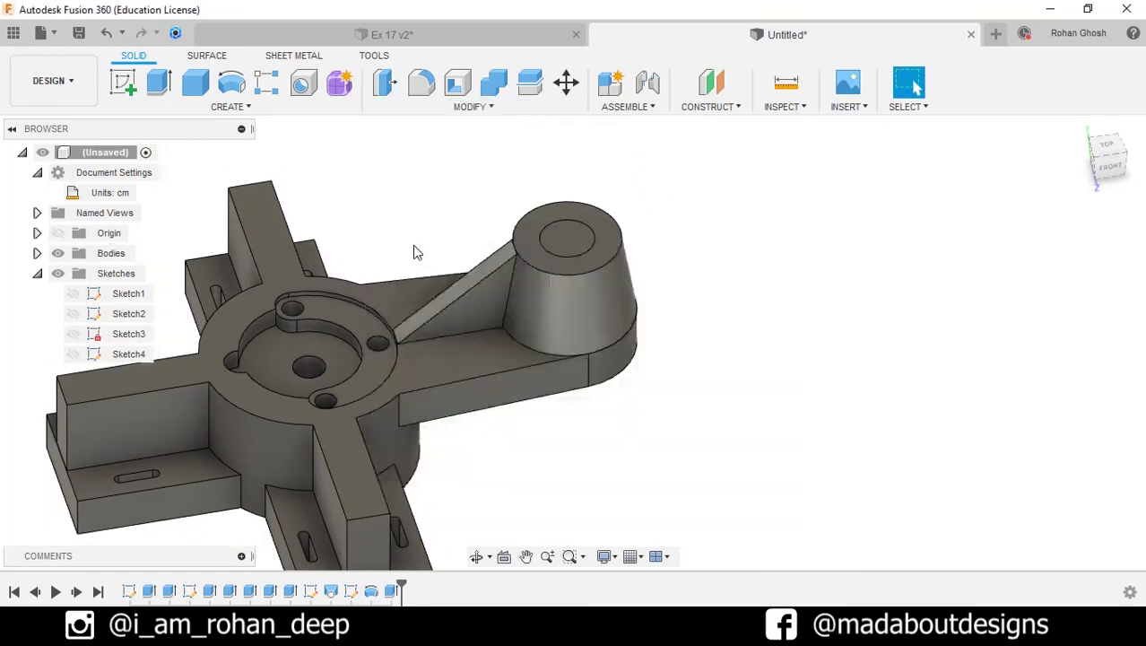
middle_click_drag(580, 280, 610, 283)
left_click(609, 274)
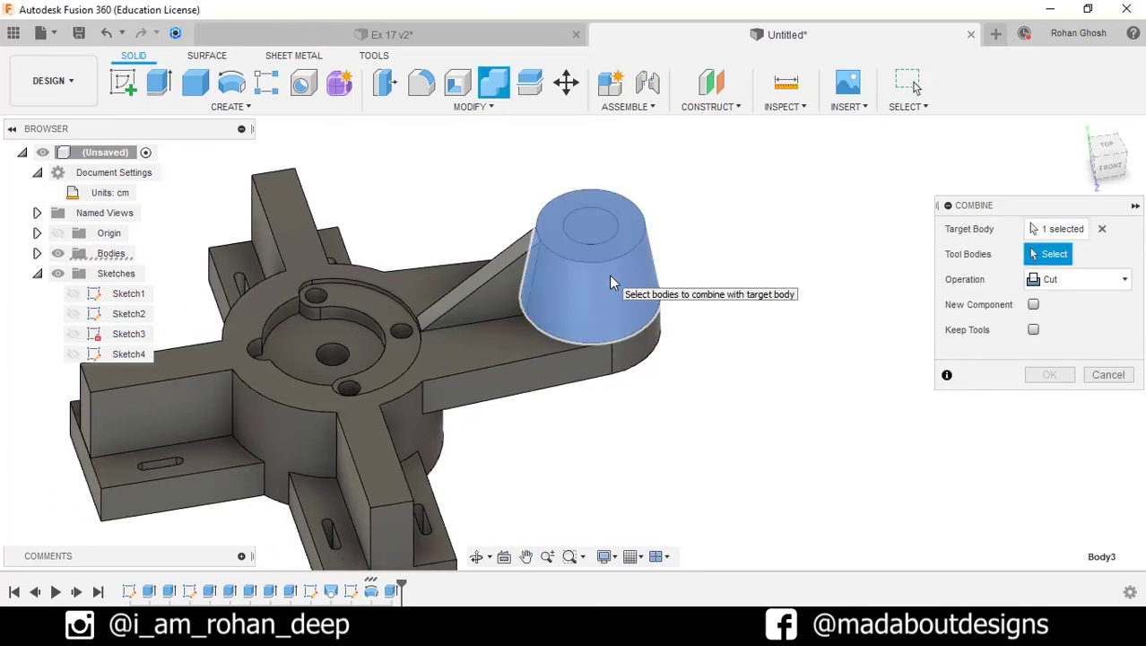
left_click(578, 354)
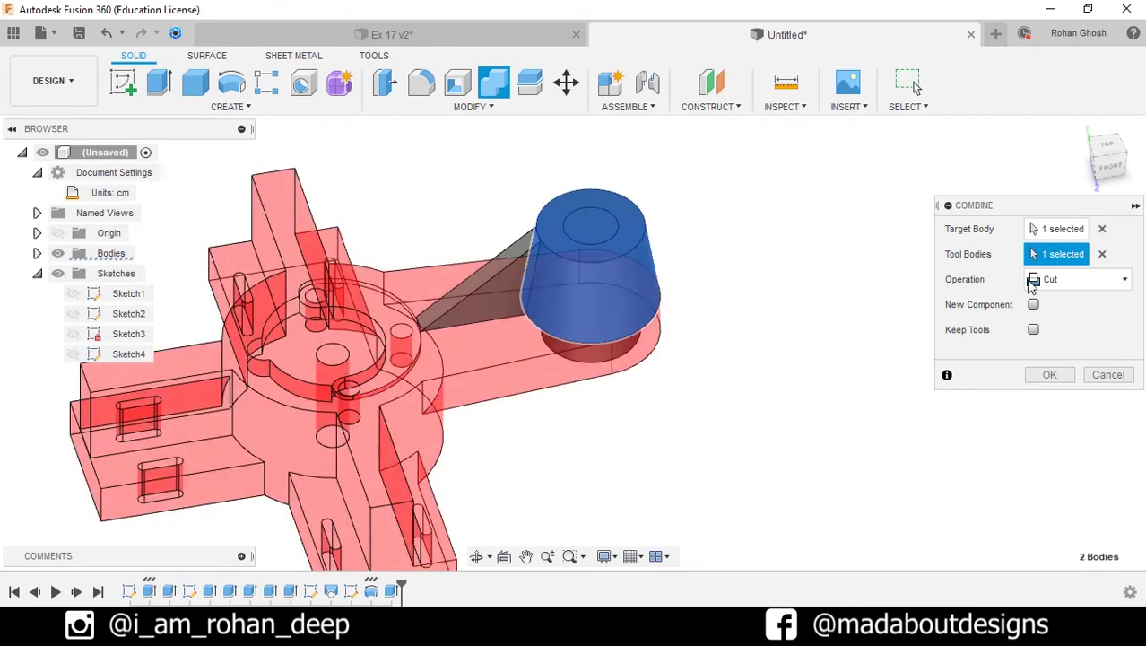
left_click(1041, 281)
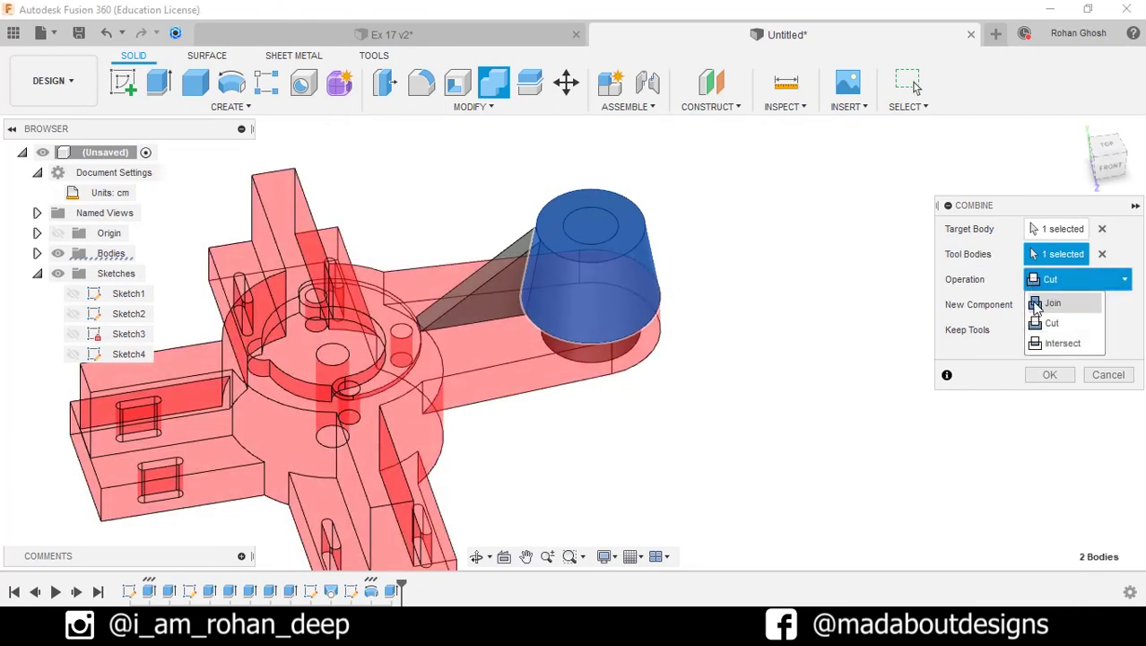
left_click(1045, 302)
left_click(508, 252)
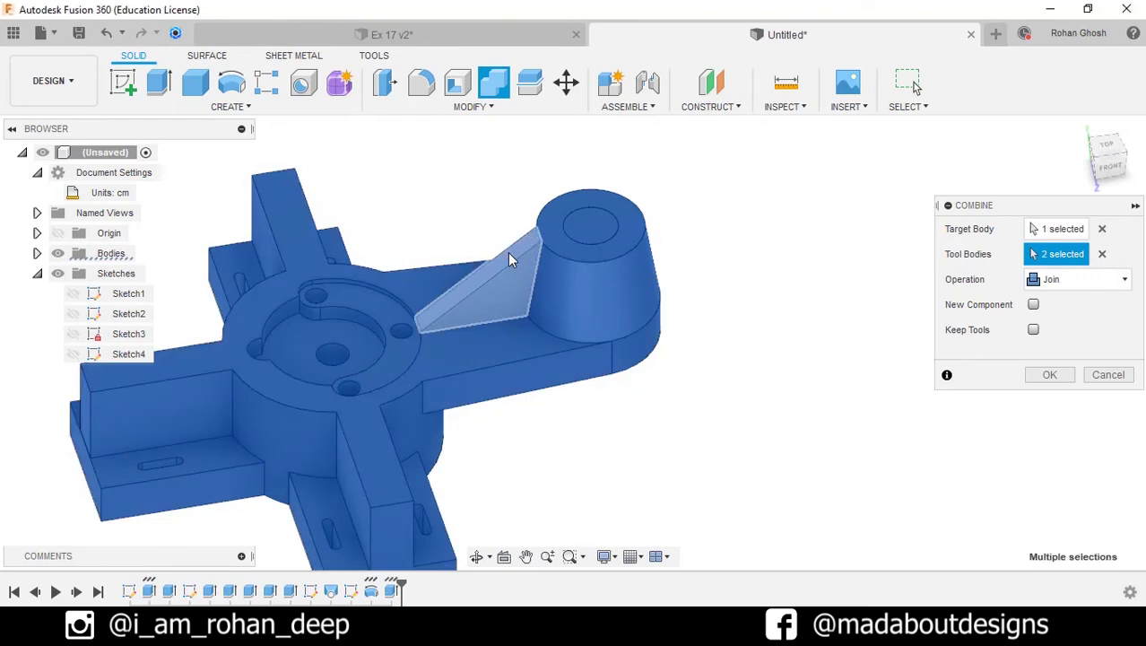
left_click(1052, 374)
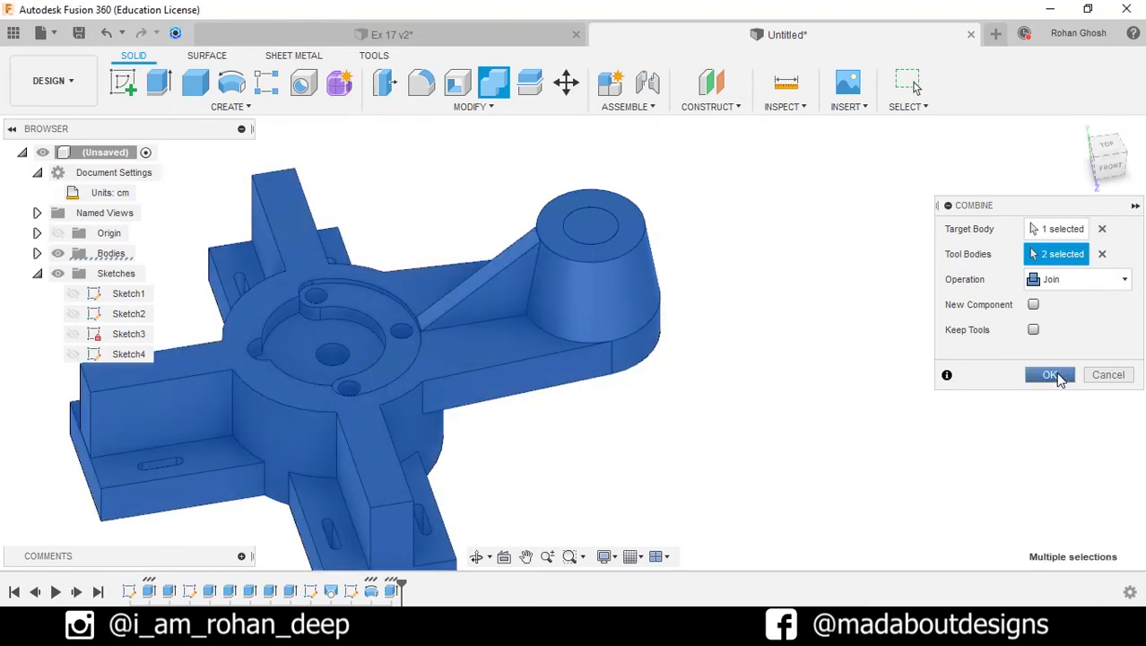
Combine the bracket body with the lofted core inside the tapered boss using the Cut operation, without keeping the tool body
right_click(1045, 372)
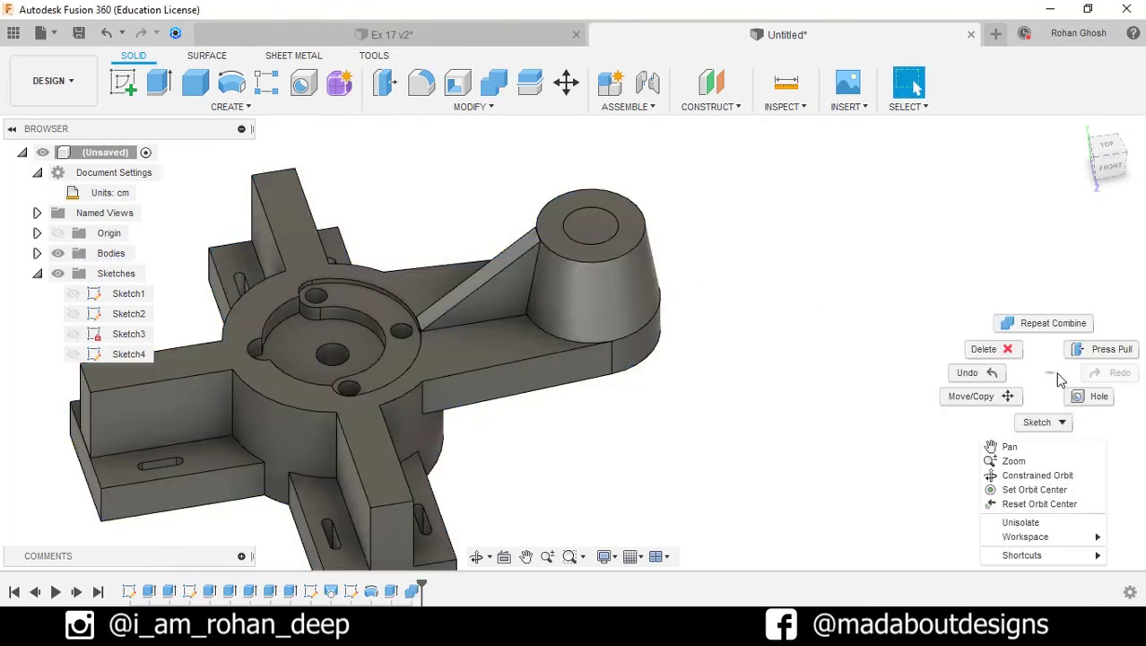
left_click(1036, 328)
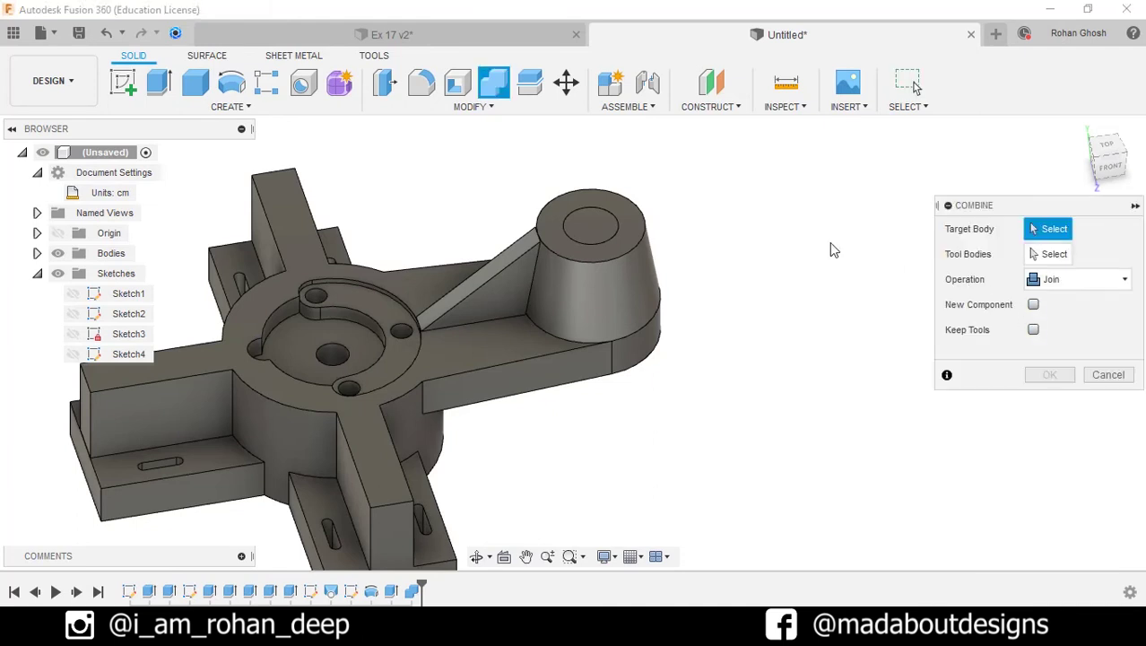
left_click(607, 262)
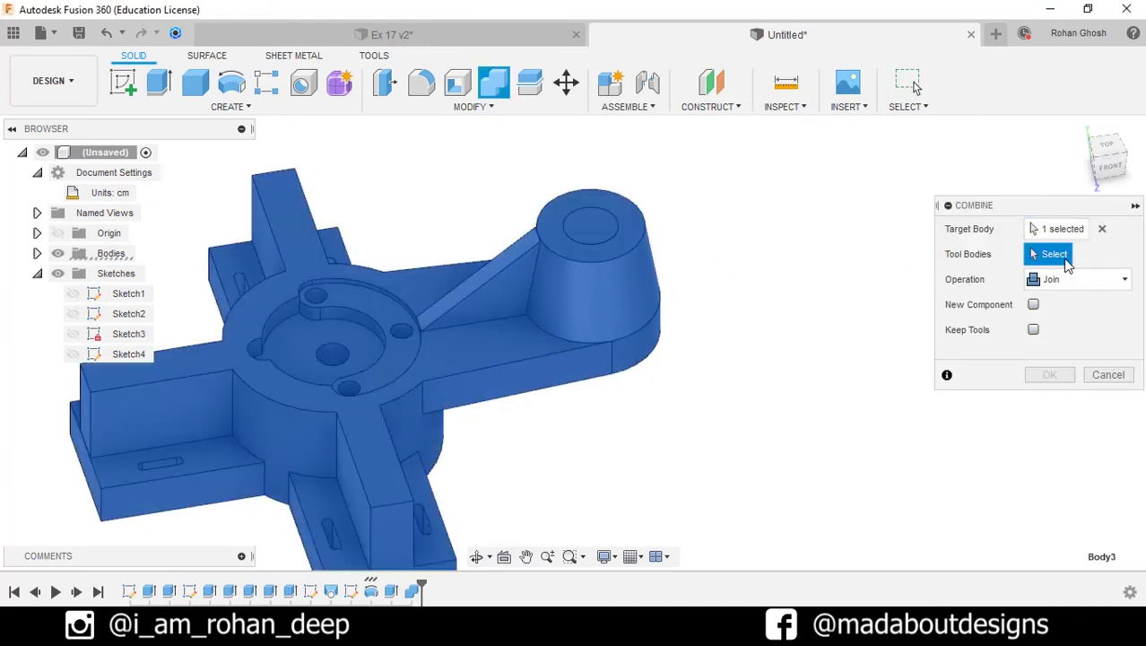
left_click(602, 230)
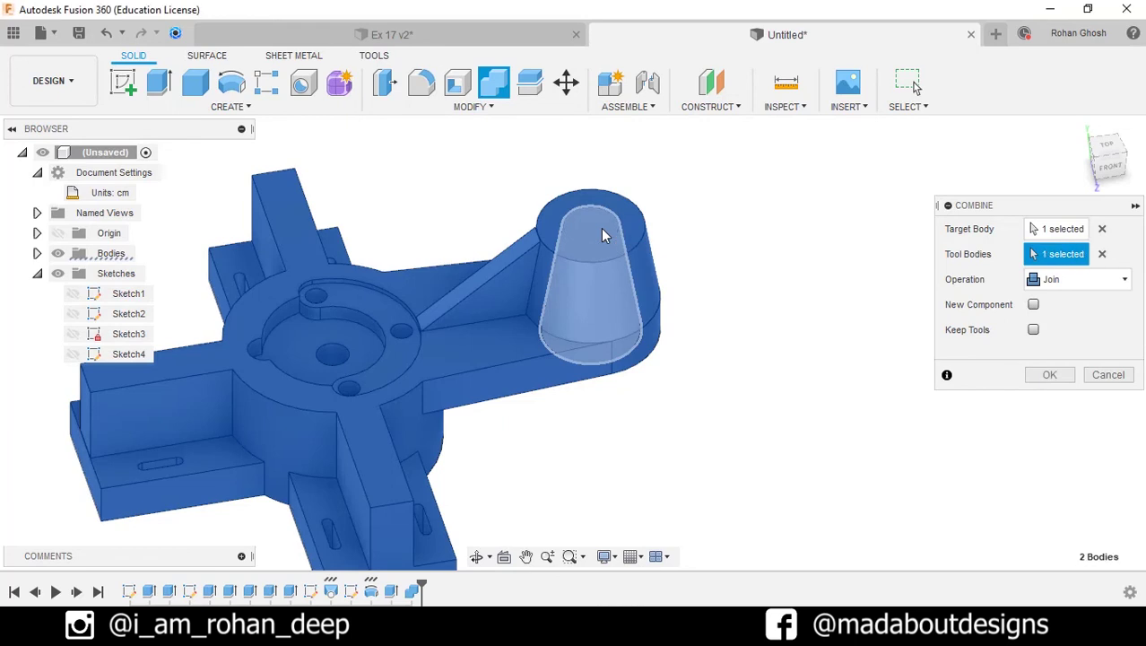
left_click(1078, 279)
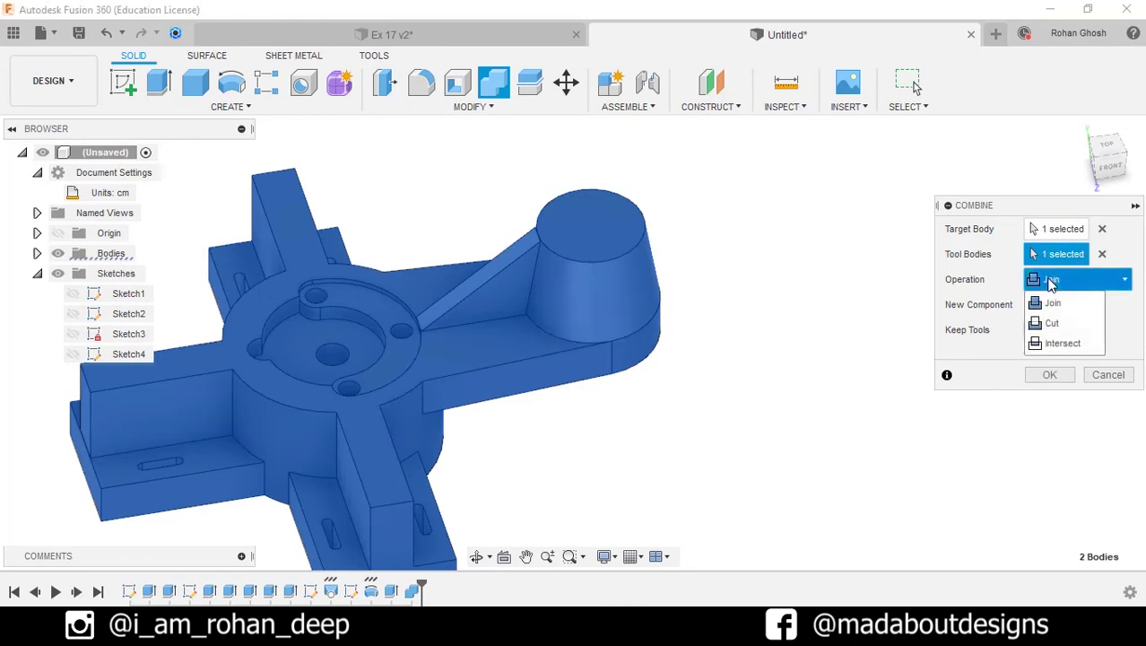
left_click(1051, 324)
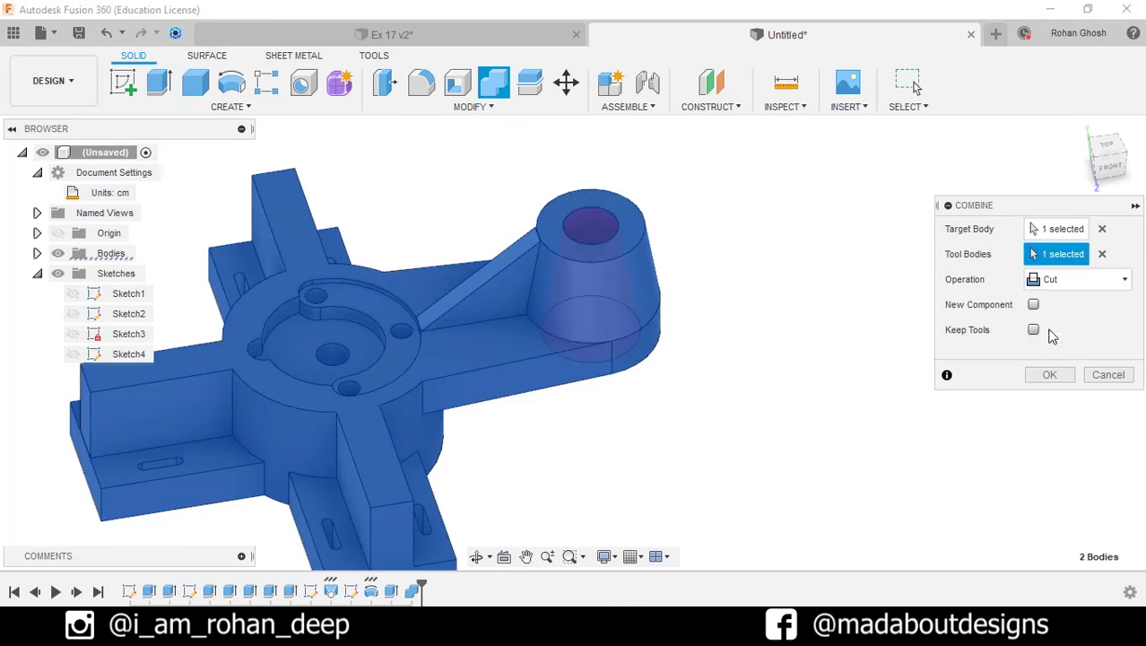
left_click(1051, 375)
Fillet the upper outer end edges of the upright ribs on the three slotted arms with a 25 cm radius
middle_click_drag(895, 357, 948, 321)
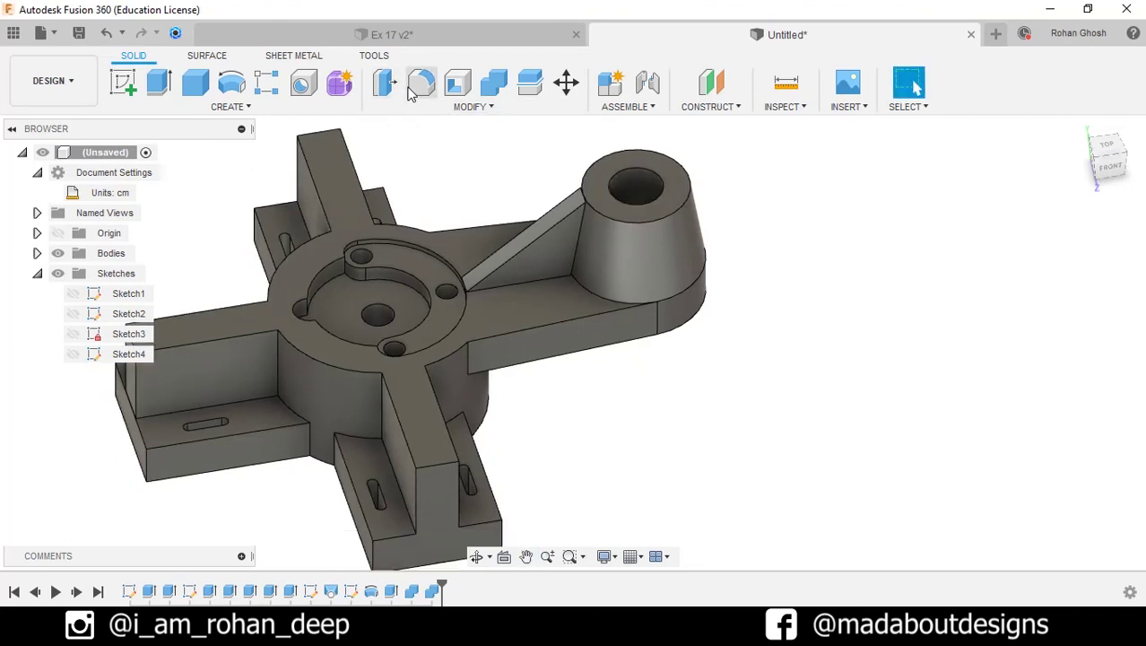
key("f")
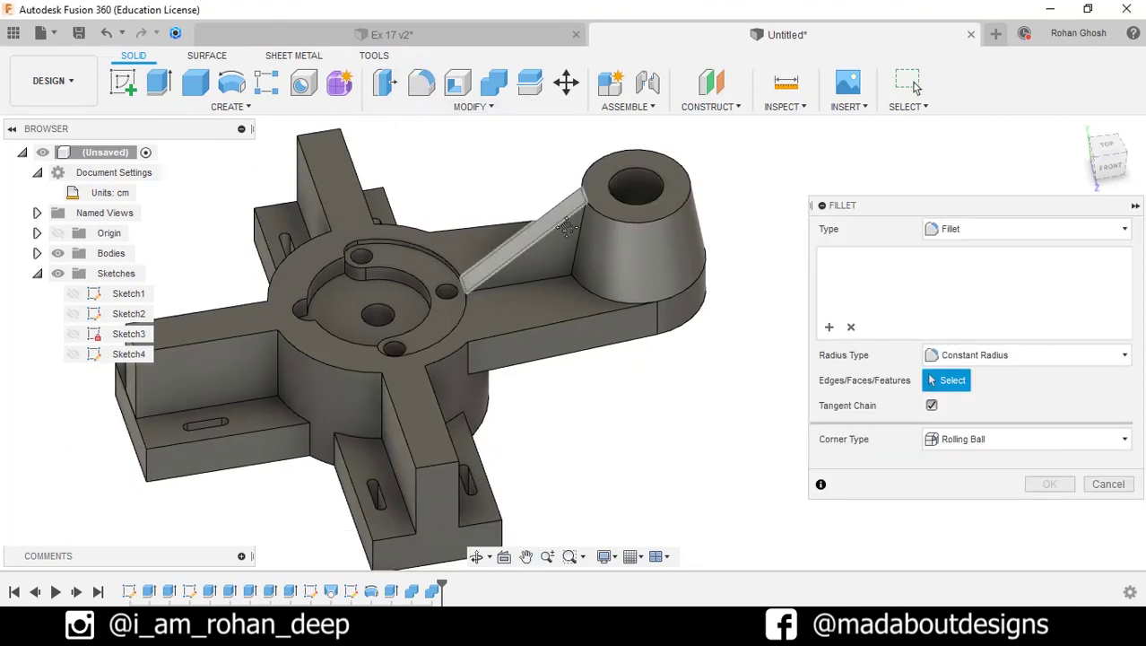
middle_click_drag(459, 258, 567, 372, "shift")
left_click(564, 404)
left_click(251, 268)
middle_click_drag(251, 268, 467, 170, "shift")
left_click(468, 163)
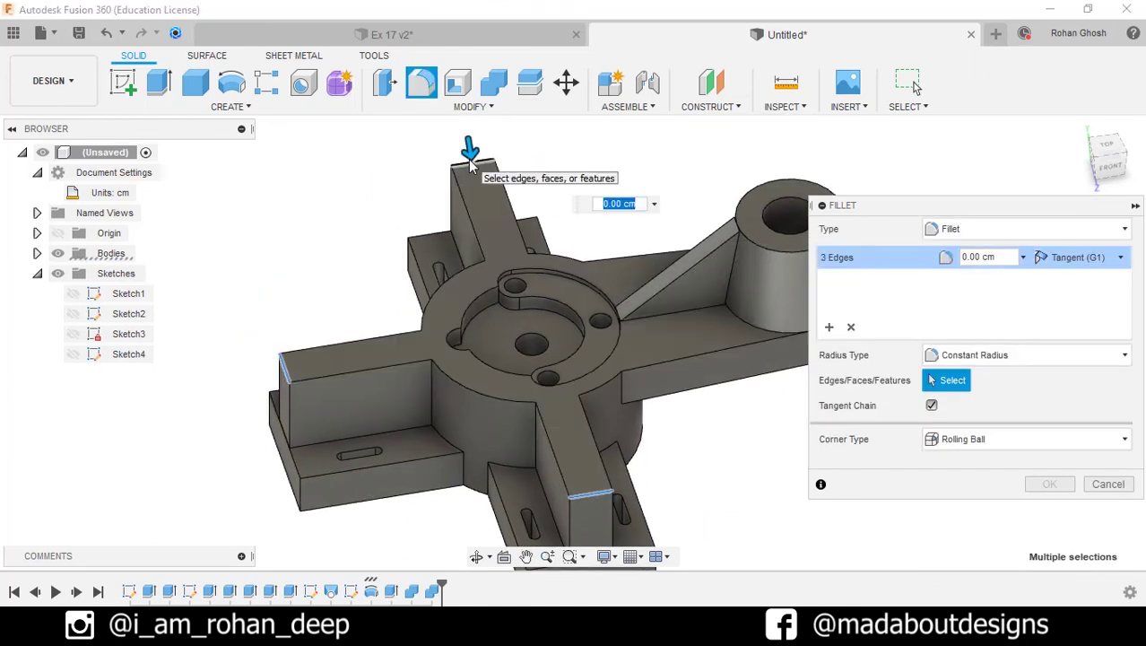
type("25")
key("Return")
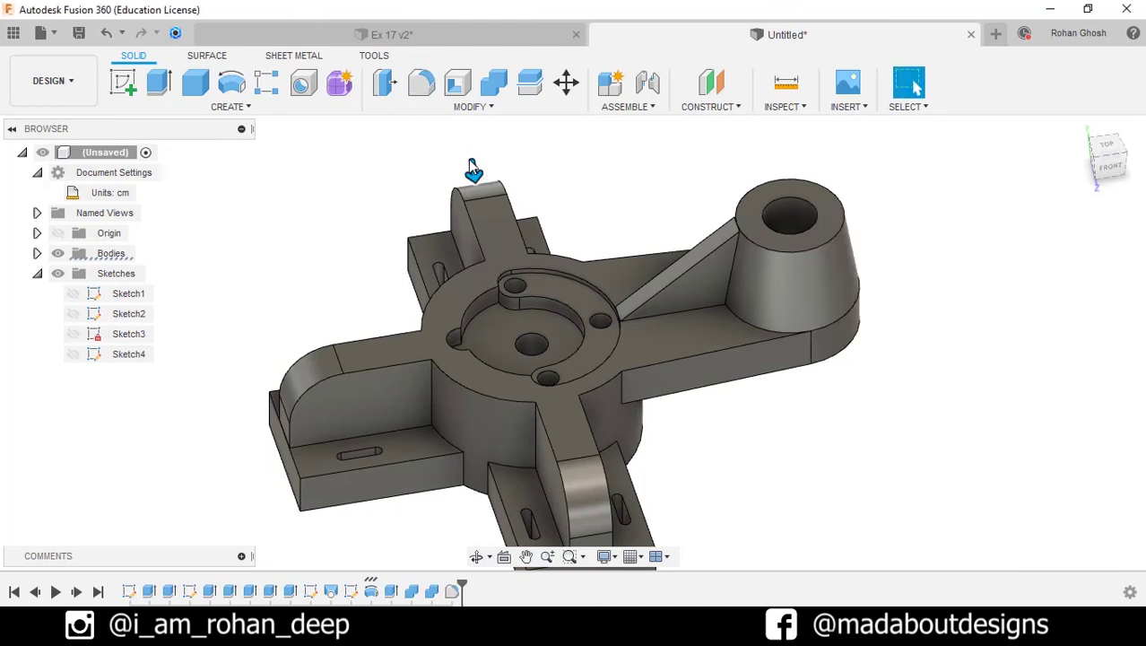
Fillet the six vertical outer corner edges of the three slotted arm bases with a 10 cm radius
right_click(468, 167)
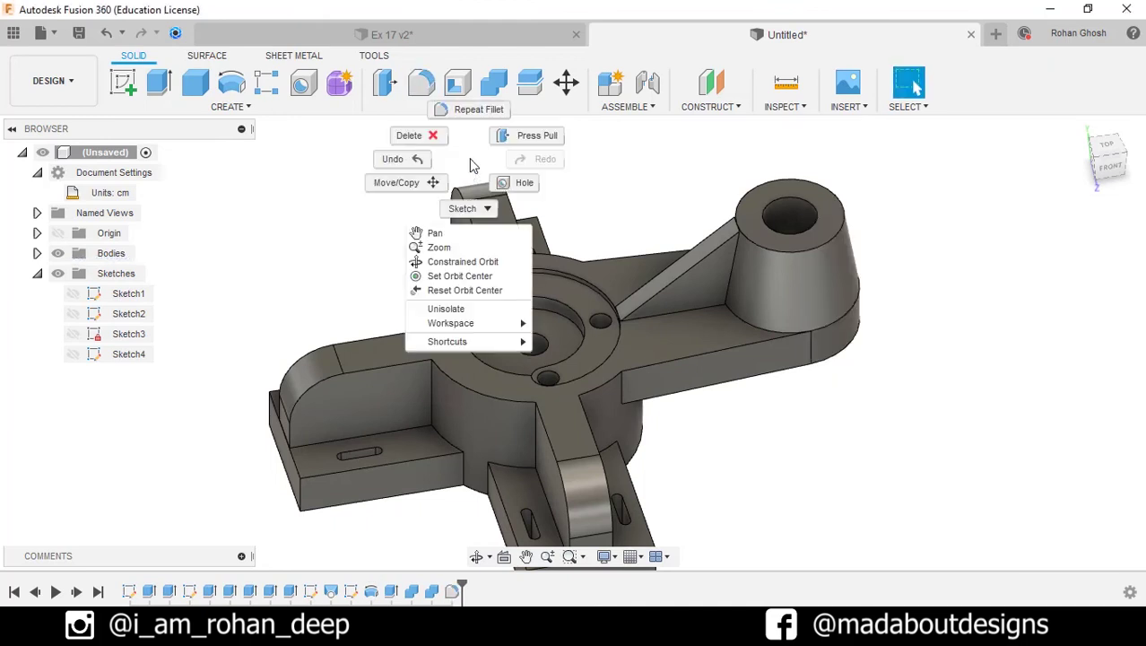
left_click(475, 108)
middle_click_drag(499, 199, 524, 106)
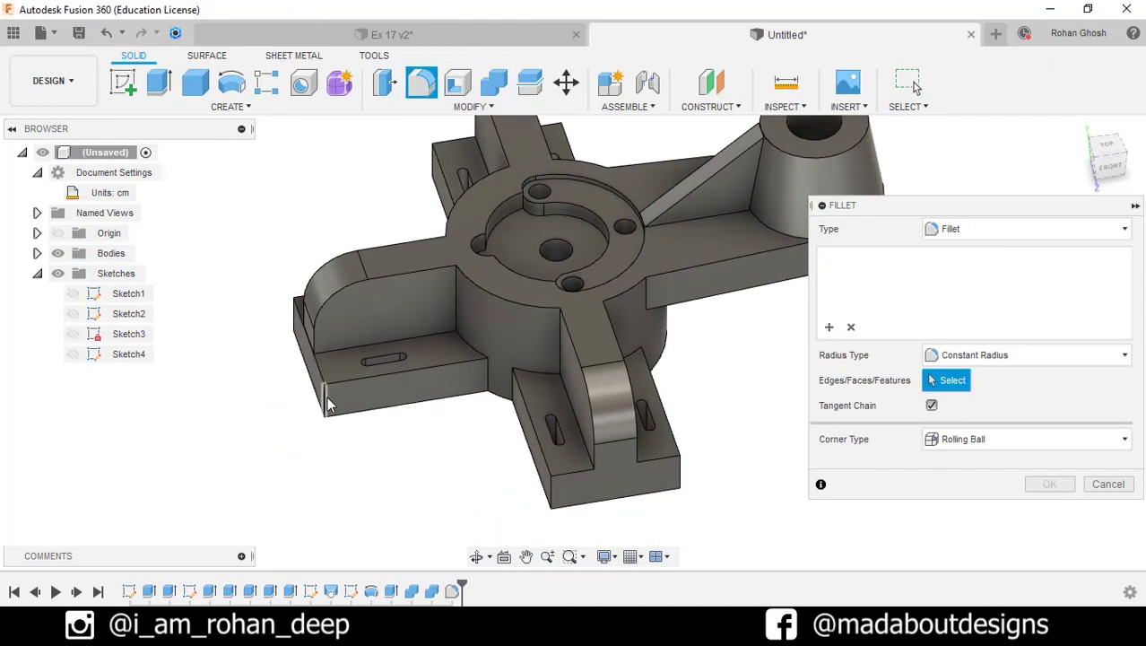
left_click(319, 396)
left_click(549, 499)
left_click(679, 472)
middle_click_drag(679, 472, 717, 395, "shift")
left_click(742, 428)
left_click(542, 438)
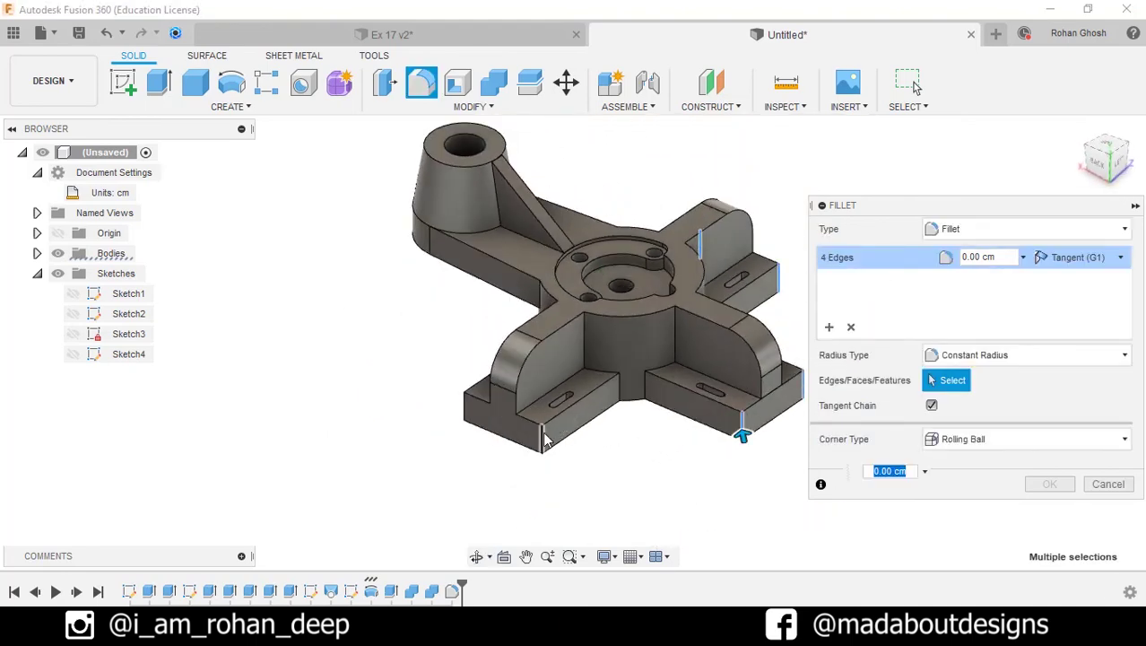
left_click(466, 412)
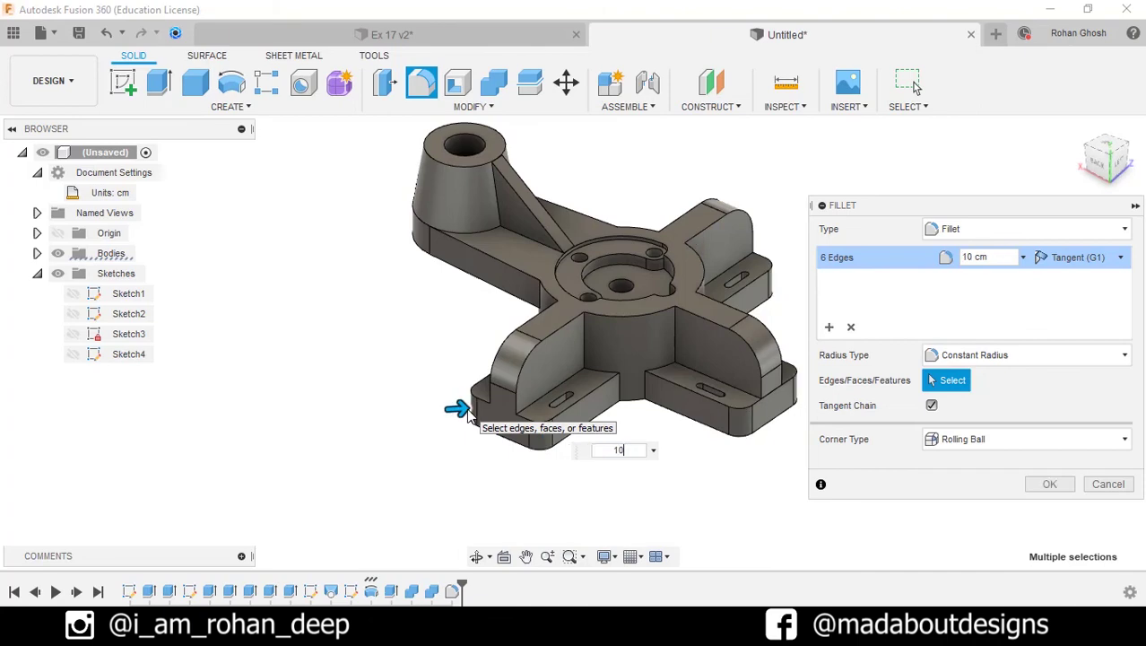
key("Return")
Apply the ABS (White) plastic appearance to the whole bracket body
middle_click_drag(427, 388, 729, 373, "shift")
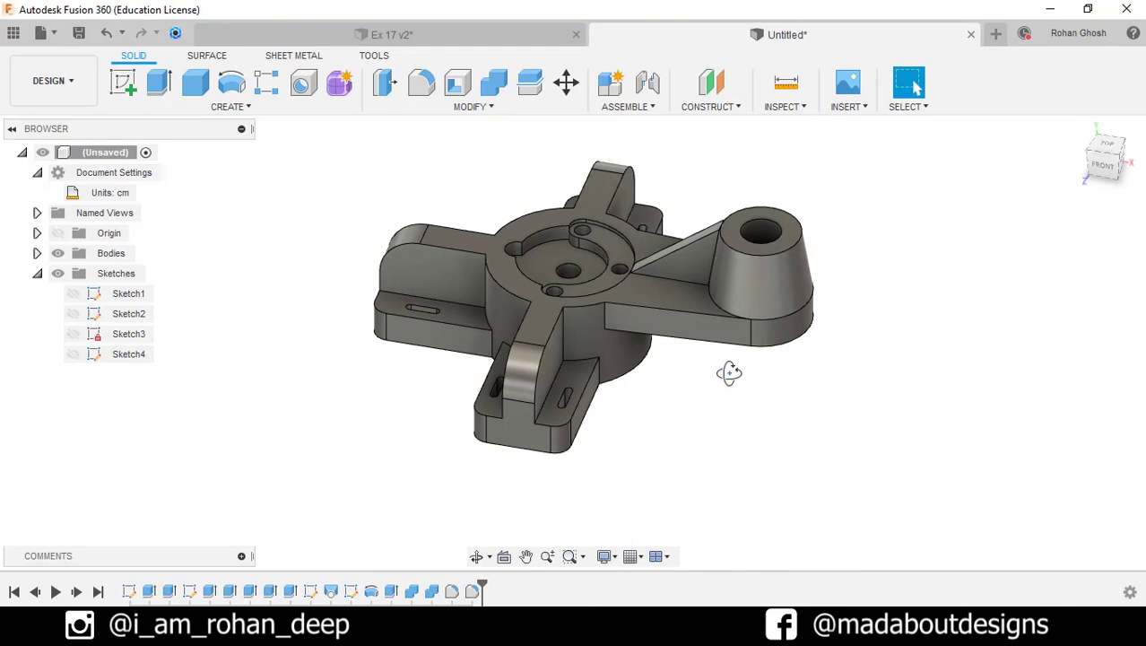
key("a")
scroll(907, 478, "down", 3)
left_click(907, 478)
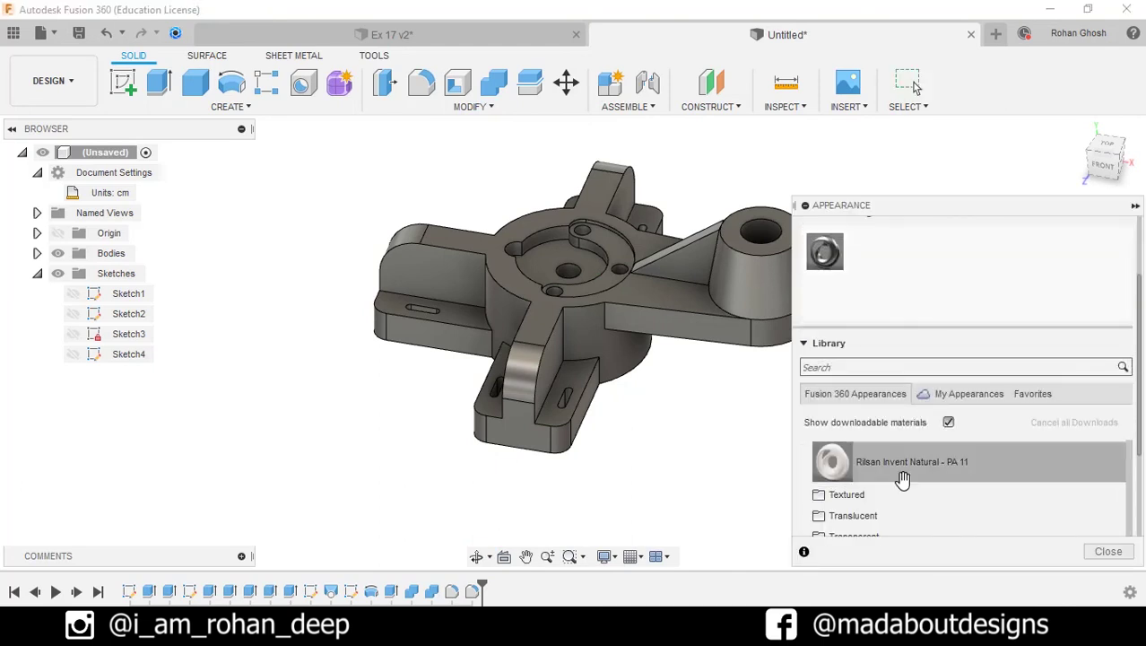
left_click_drag(903, 482, 538, 302)
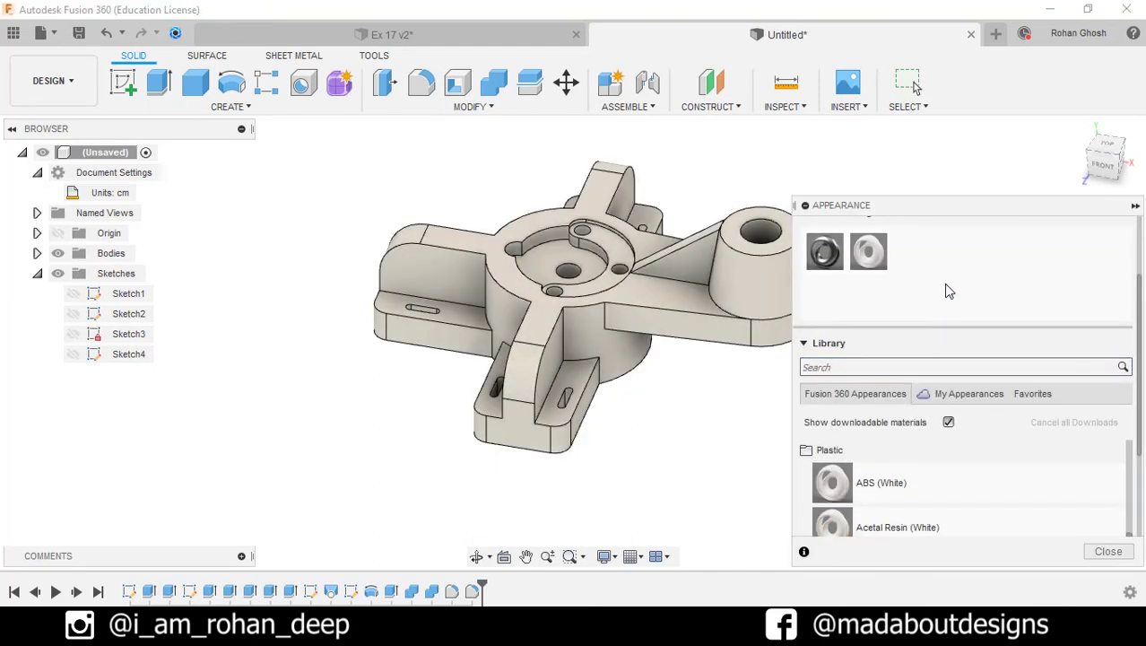
Recolor the ABS (White) appearance to light blue with RGB 82, 179, 231 and finish the appearance edit
double_click(882, 362)
left_click_drag(744, 277, 680, 277)
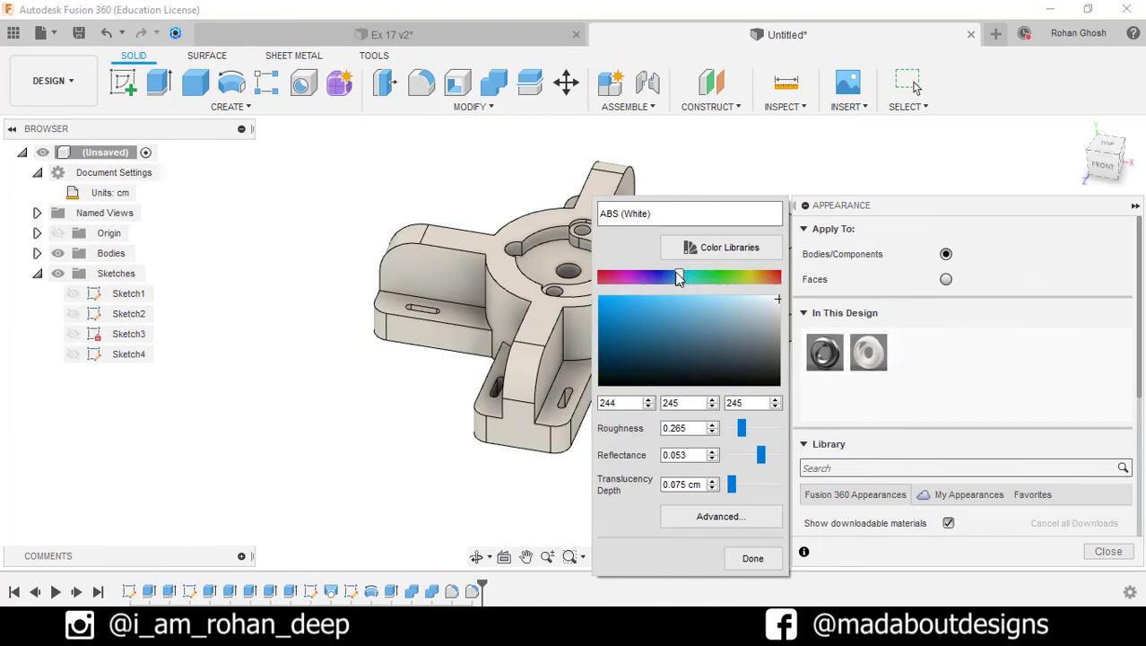
left_click(666, 321)
left_click_drag(664, 315, 661, 307)
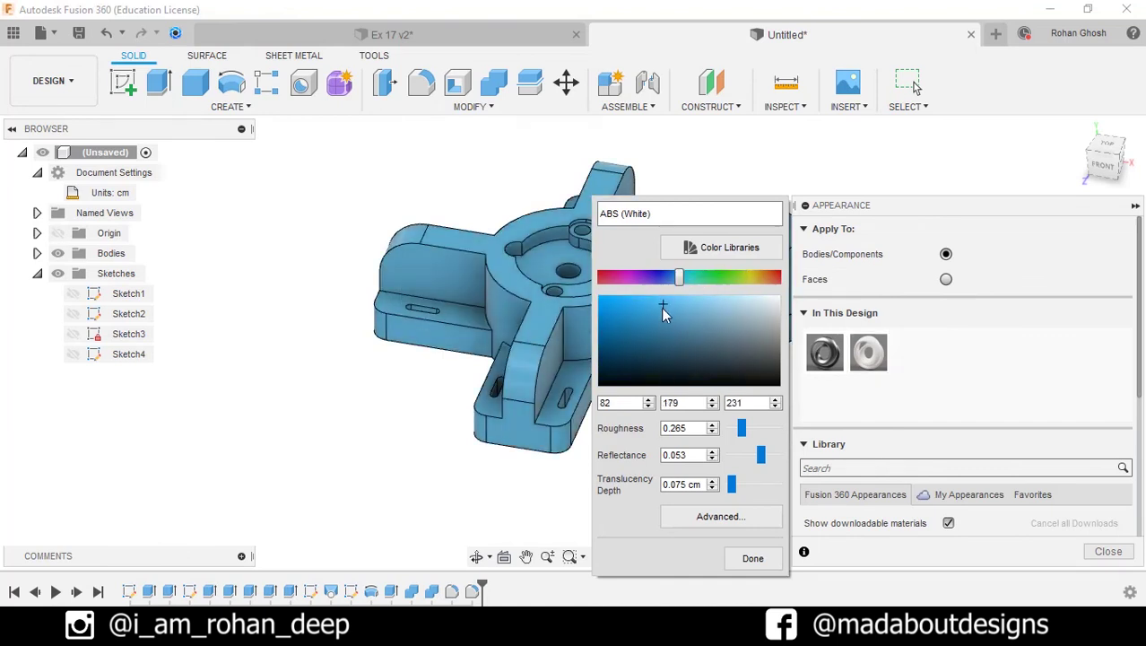
left_click(754, 558)
key("Escape")
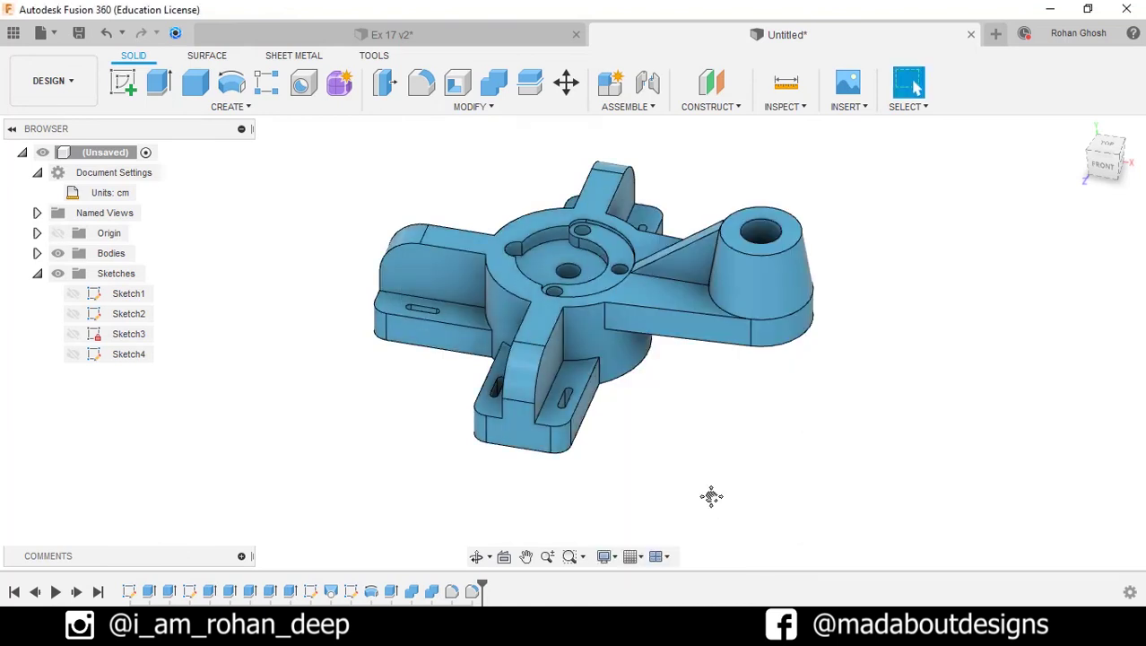